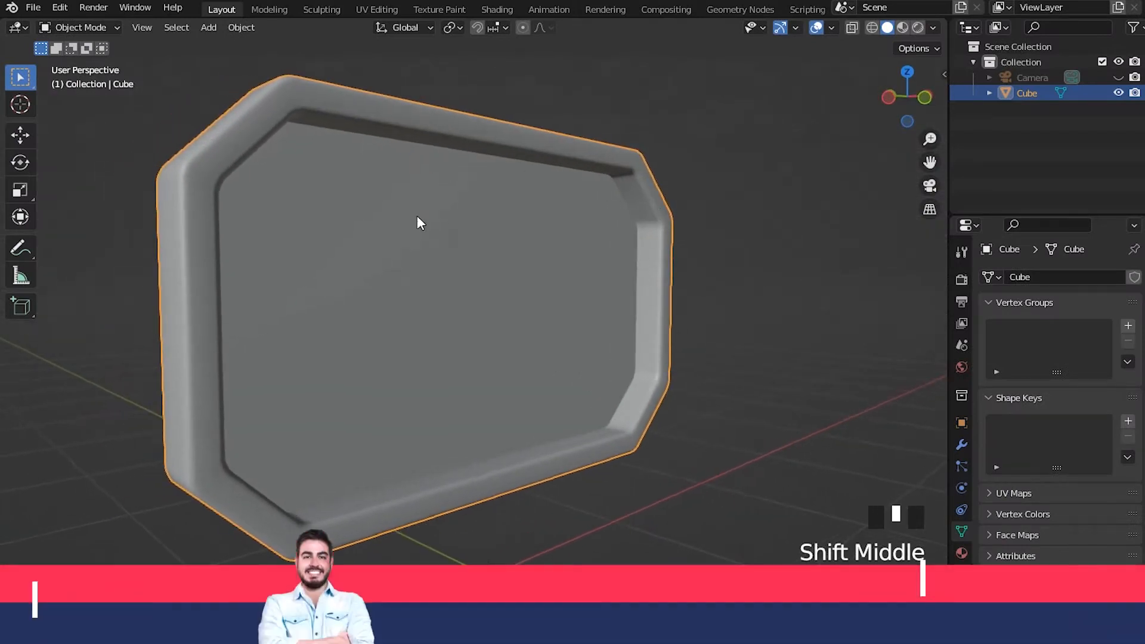
# Duplicate the recessed front face of the octagonal frame in Edit Mode, keeping the copy at its original position
pyautogui.moveTo(628, 442); pyautogui.dragTo(609, 381, button='middle')
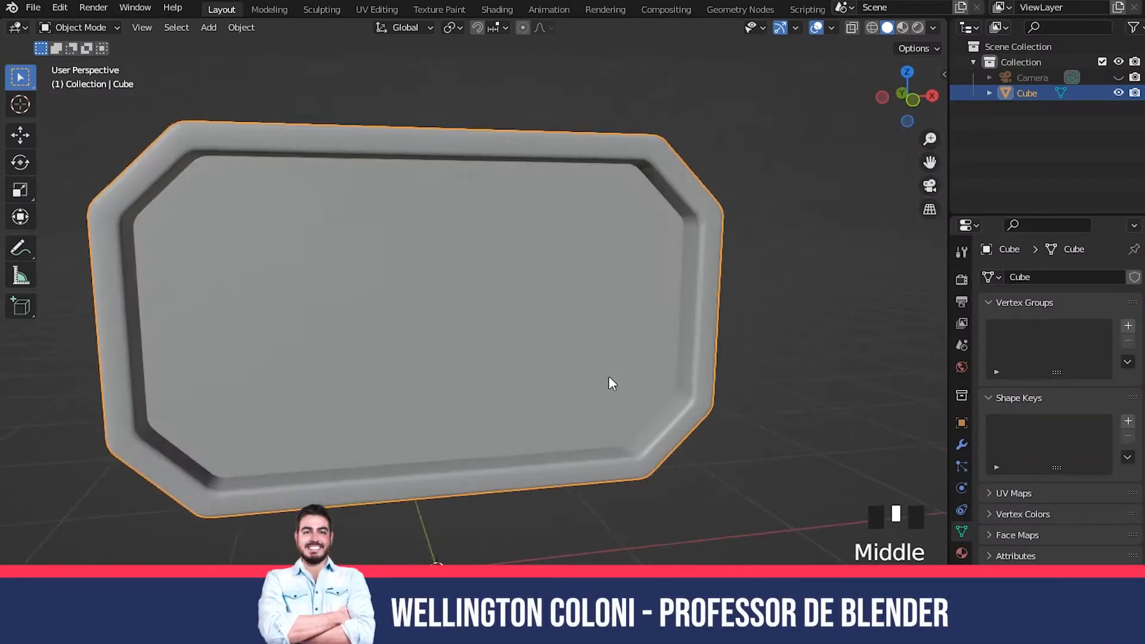
pyautogui.scroll(4, 731, 328)
pyautogui.press('Tab')
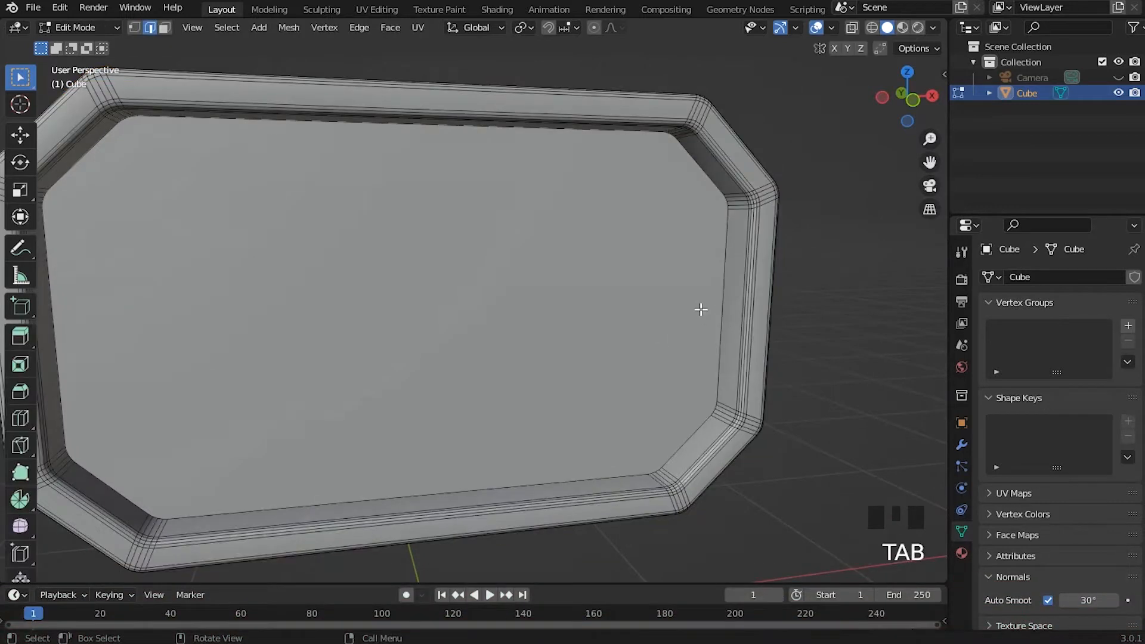
pyautogui.keyDown('shift'); pyautogui.moveTo(647, 274); pyautogui.dragTo(358, 182, button='middle'); pyautogui.keyUp('shift')
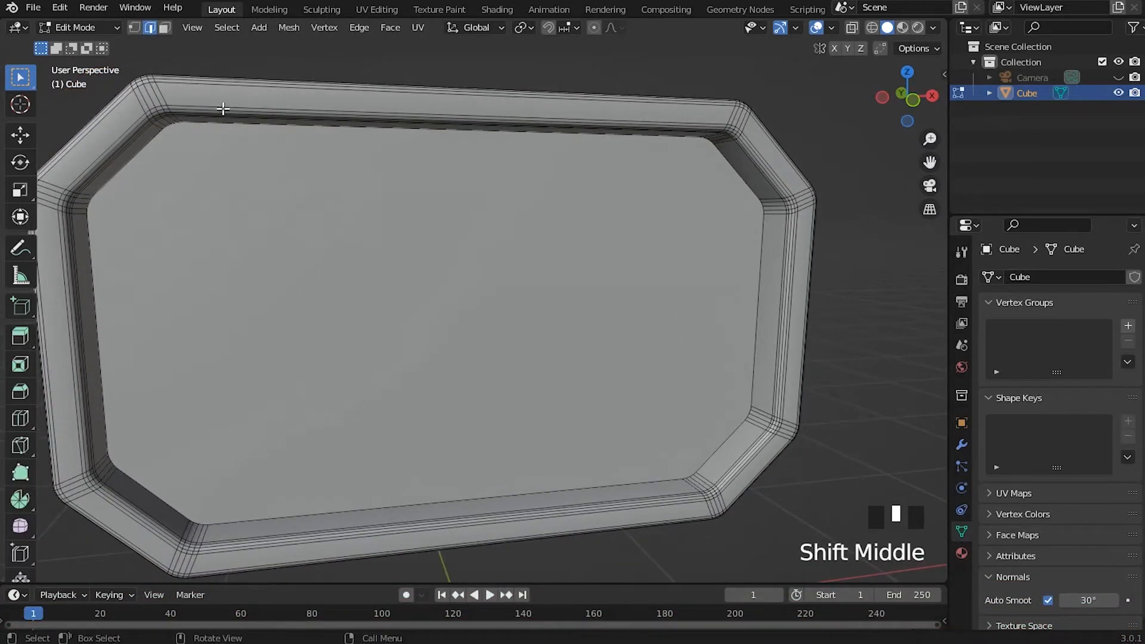
pyautogui.click(164, 28)
pyautogui.moveTo(404, 297); pyautogui.dragTo(285, 327, button='middle')
pyautogui.click(416, 309)
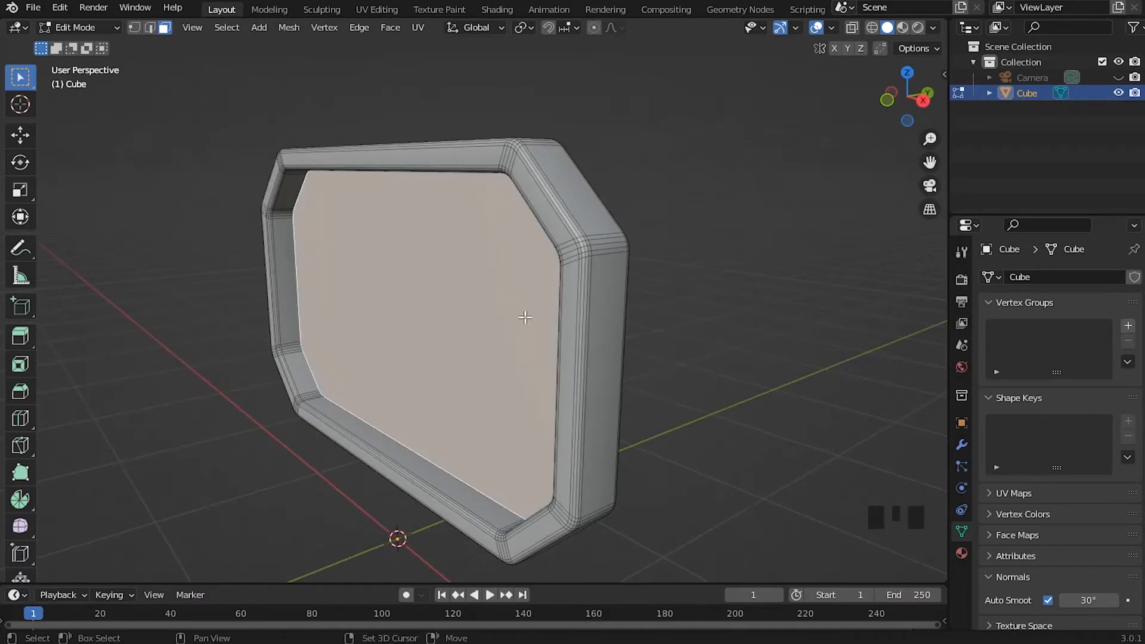
pyautogui.hotkey('shift', 'd')
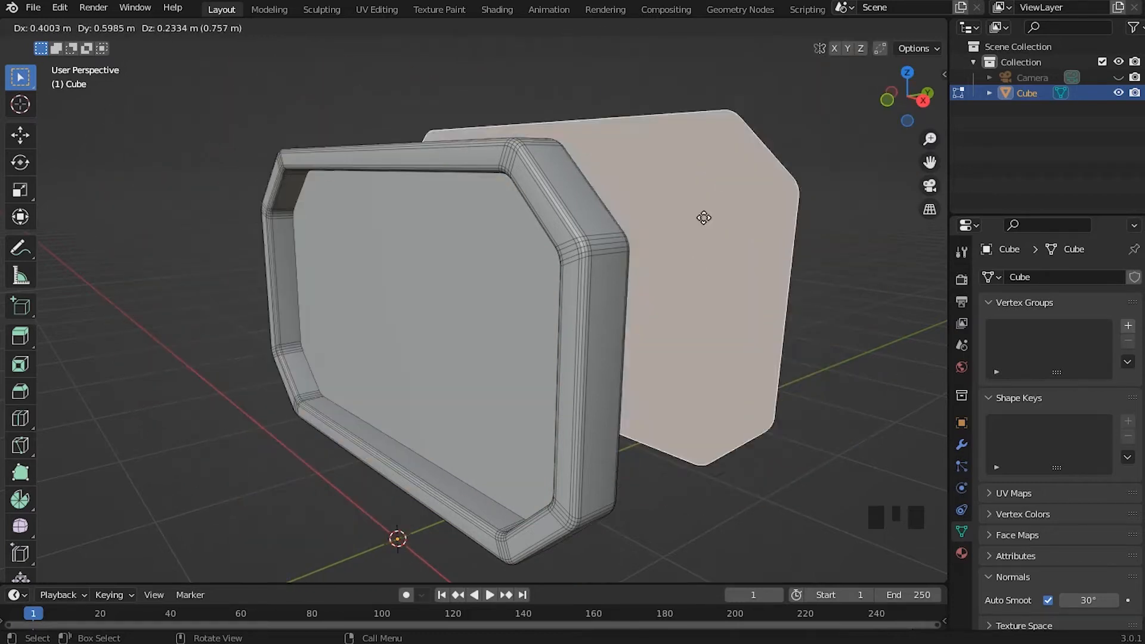
pyautogui.rightClick(410, 353)
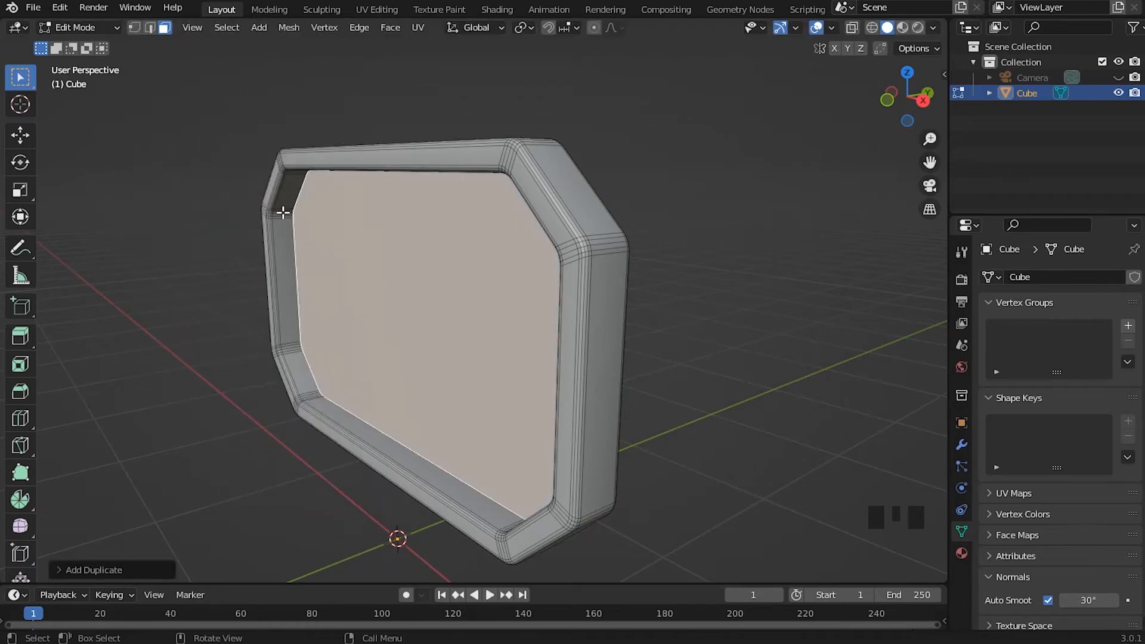
# Separate the duplicated face by Selection into its own object and return to Object Mode
pyautogui.moveTo(411, 373); pyautogui.dragTo(555, 377, button='middle')
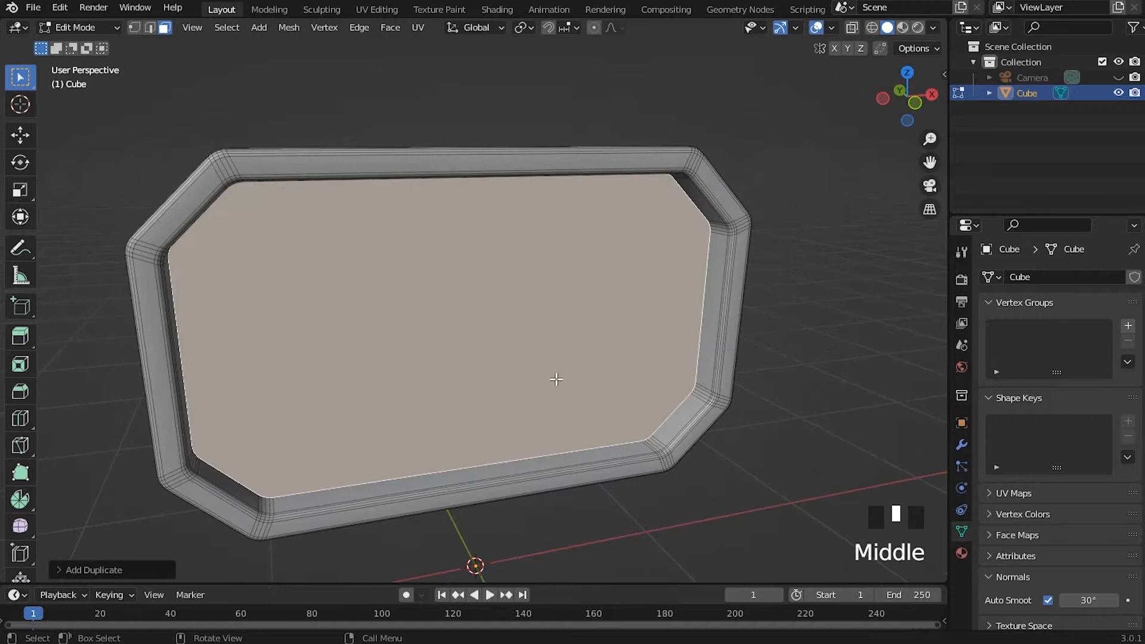
pyautogui.press('p')
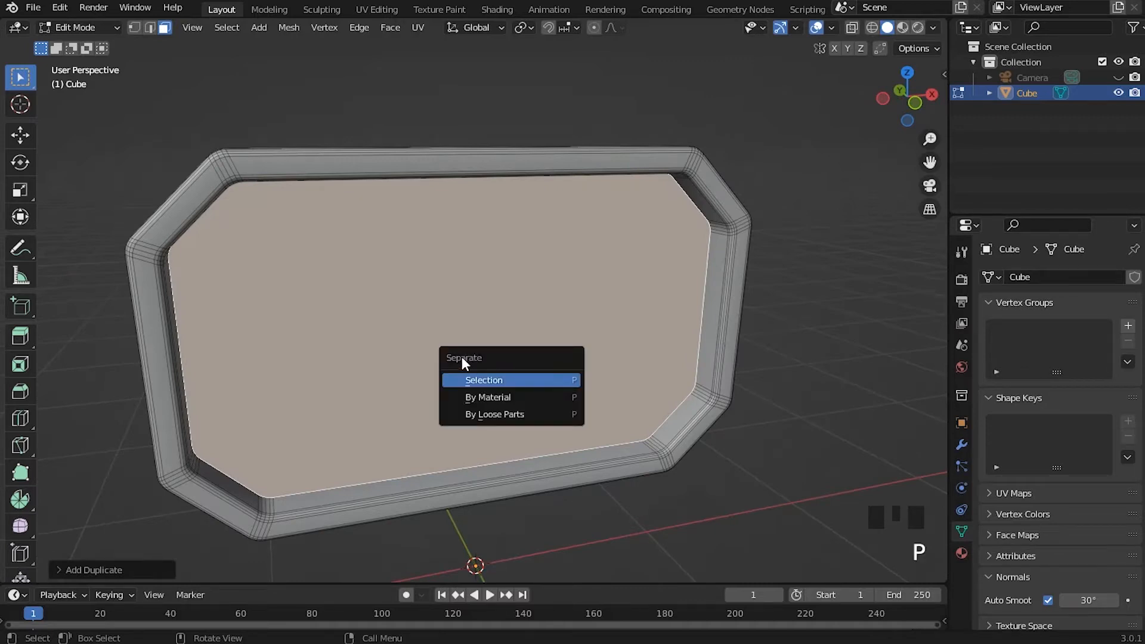
pyautogui.click(500, 381)
pyautogui.moveTo(503, 317); pyautogui.dragTo(410, 320, button='middle')
pyautogui.scroll(2, 452, 281)
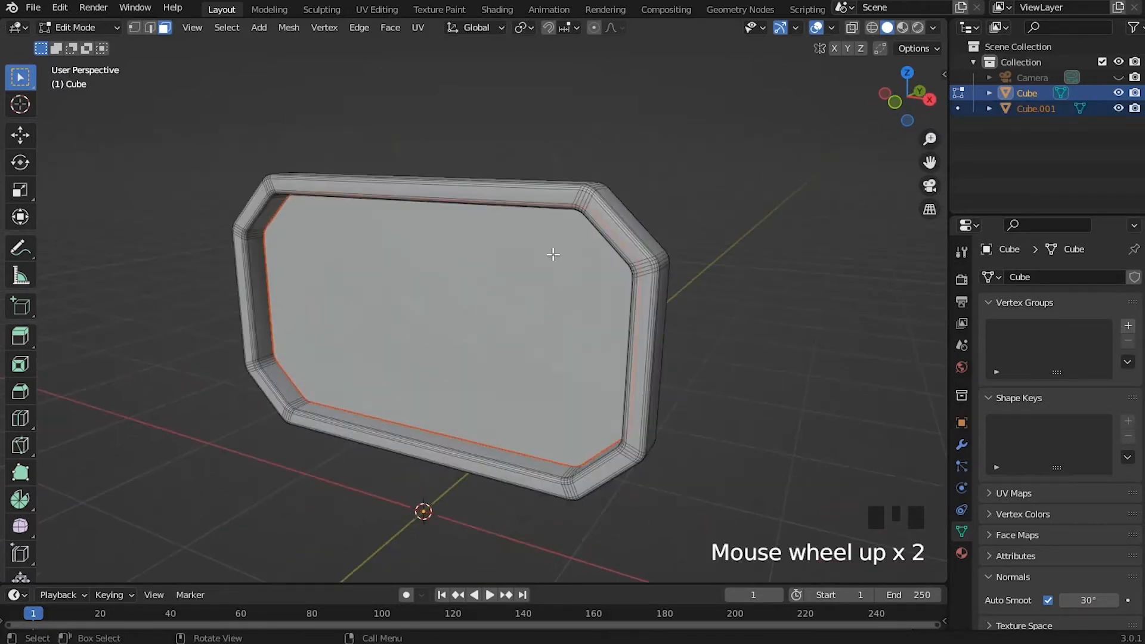
pyautogui.press('Tab')
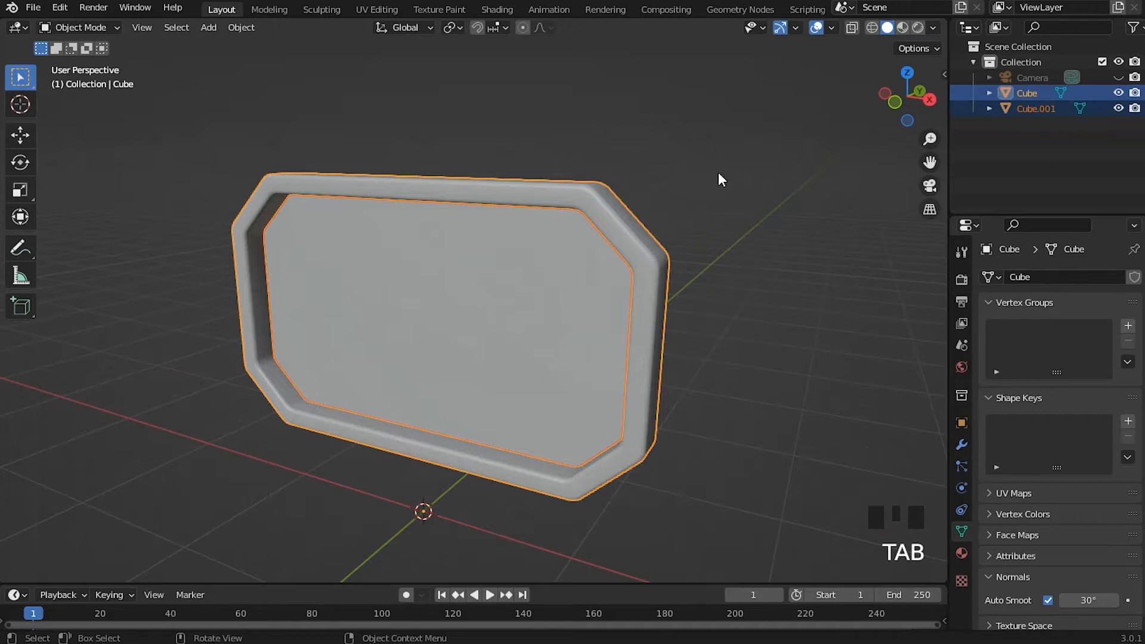
pyautogui.click(664, 281)
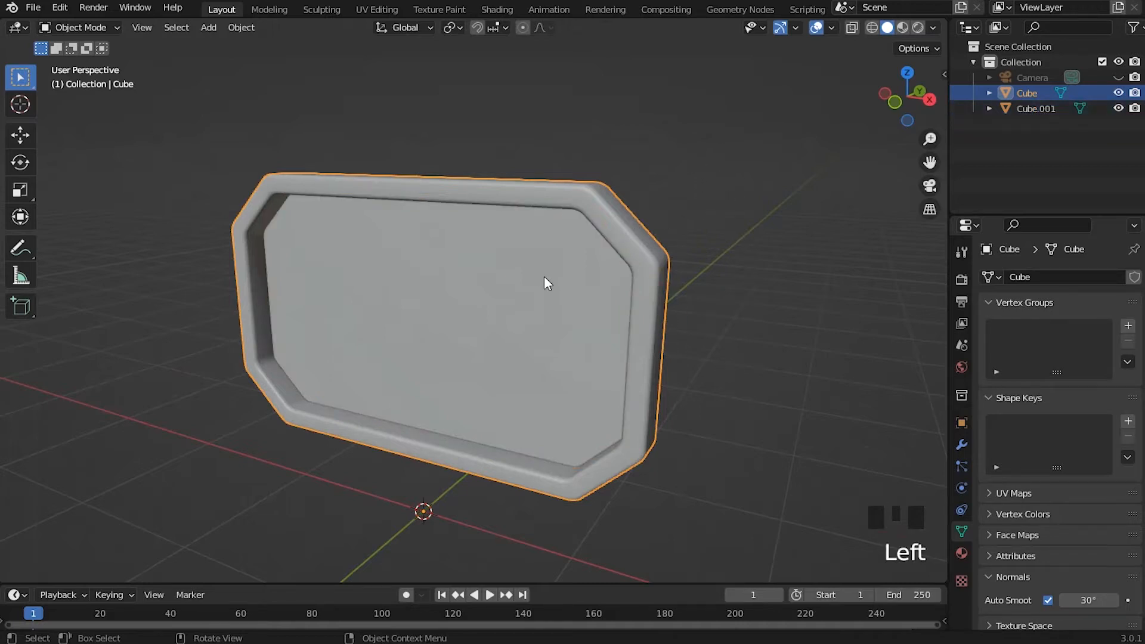
pyautogui.press('g')
pyautogui.rightClick(610, 257)
# Select the separated inner panel and try moving it to check that it is independent of the frame
pyautogui.click(424, 309)
pyautogui.press('g')
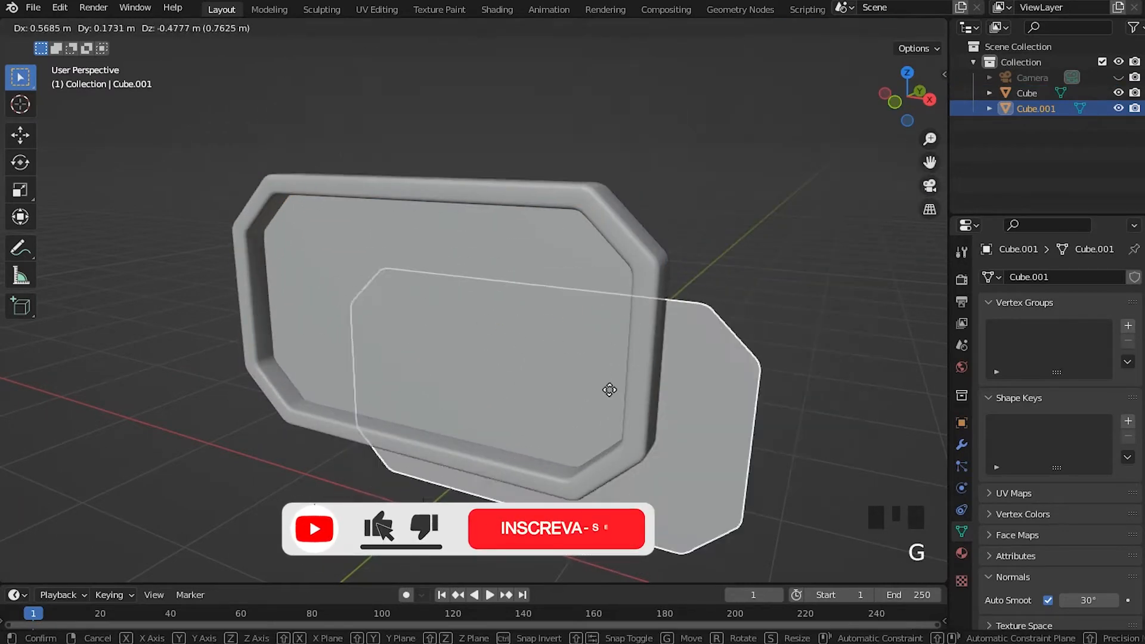
pyautogui.rightClick(440, 314)
pyautogui.moveTo(439, 314); pyautogui.dragTo(537, 332, button='middle')
pyautogui.scroll(-2, 490, 300)
pyautogui.press('g')
pyautogui.rightClick(634, 391)
# Isolate the separated inner panel in Local View
pyautogui.moveTo(633, 391); pyautogui.dragTo(529, 310, button='middle')
pyautogui.press('KP_Divide')
pyautogui.press('KP_Divide')
pyautogui.click(146, 27)
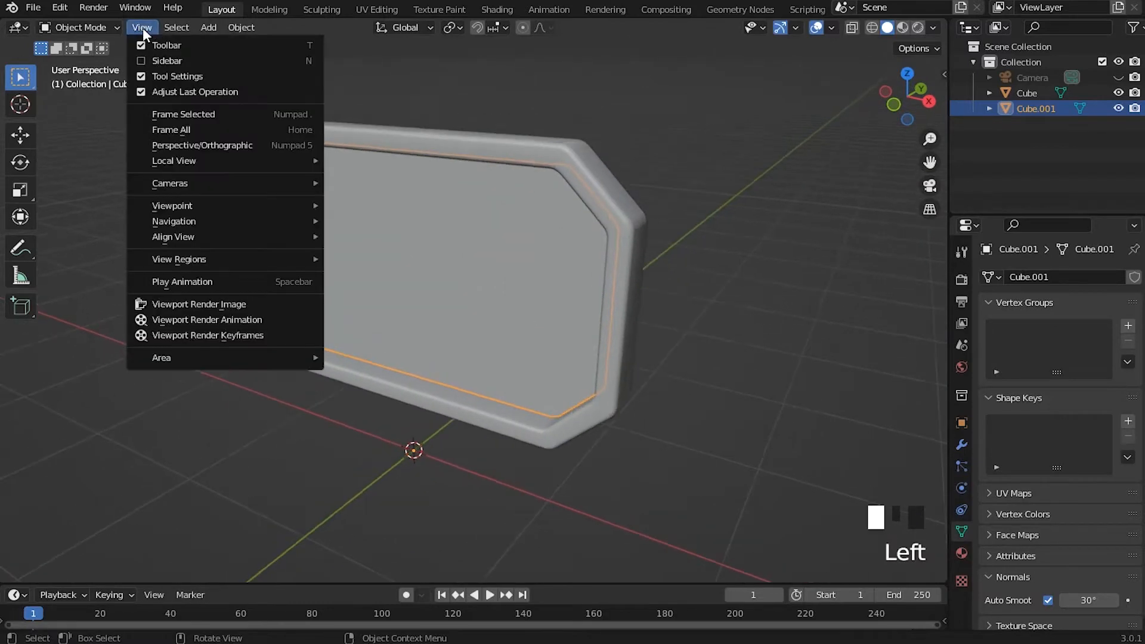
pyautogui.moveTo(177, 162)
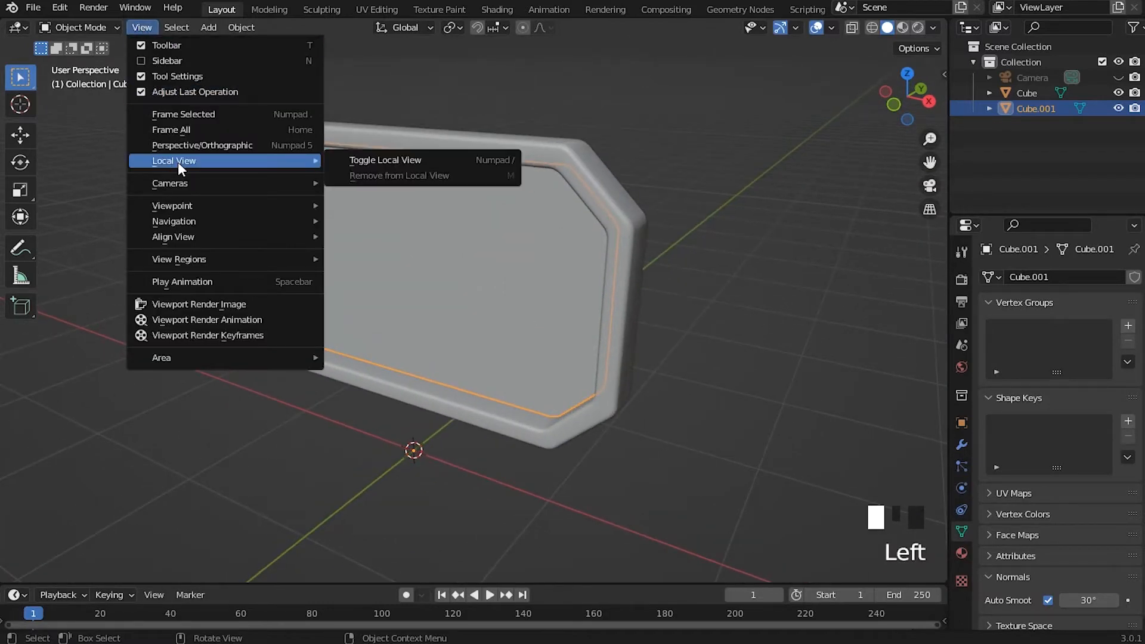
pyautogui.click(460, 160)
# Add a mesh cylinder at the world origin below the isolated panel
pyautogui.moveTo(338, 253); pyautogui.dragTo(471, 235, button='middle')
pyautogui.scroll(2, 443, 366)
pyautogui.keyDown('shift'); pyautogui.moveTo(442, 365); pyautogui.dragTo(384, 257, button='middle'); pyautogui.keyUp('shift')
pyautogui.scroll(-2, 431, 220)
pyautogui.keyDown('shift'); pyautogui.moveTo(432, 221); pyautogui.dragTo(529, 422, button='middle'); pyautogui.keyUp('shift')
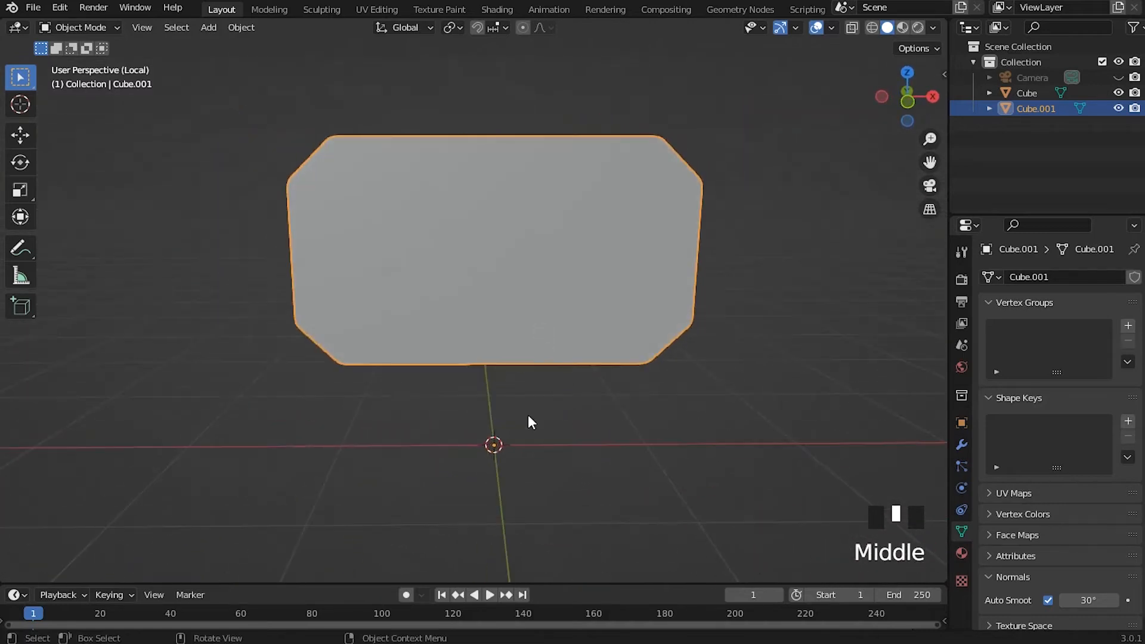
pyautogui.scroll(1, 544, 444)
pyautogui.keyDown('shift'); pyautogui.moveTo(543, 354); pyautogui.dragTo(454, 247, button='middle'); pyautogui.keyUp('shift')
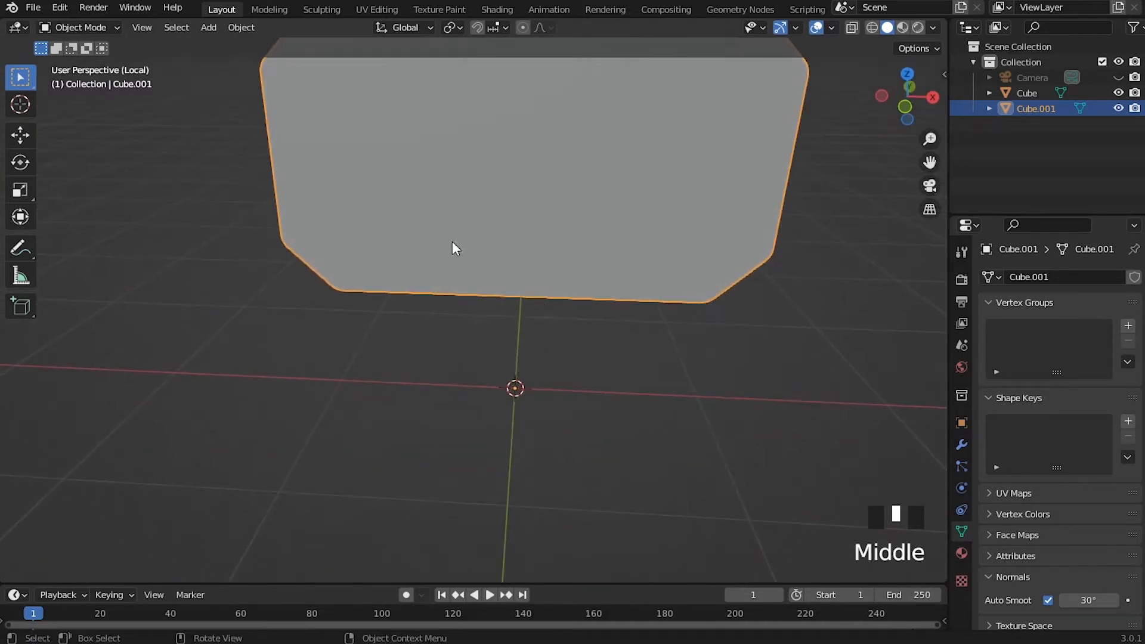
pyautogui.hotkey('shift', 'a')
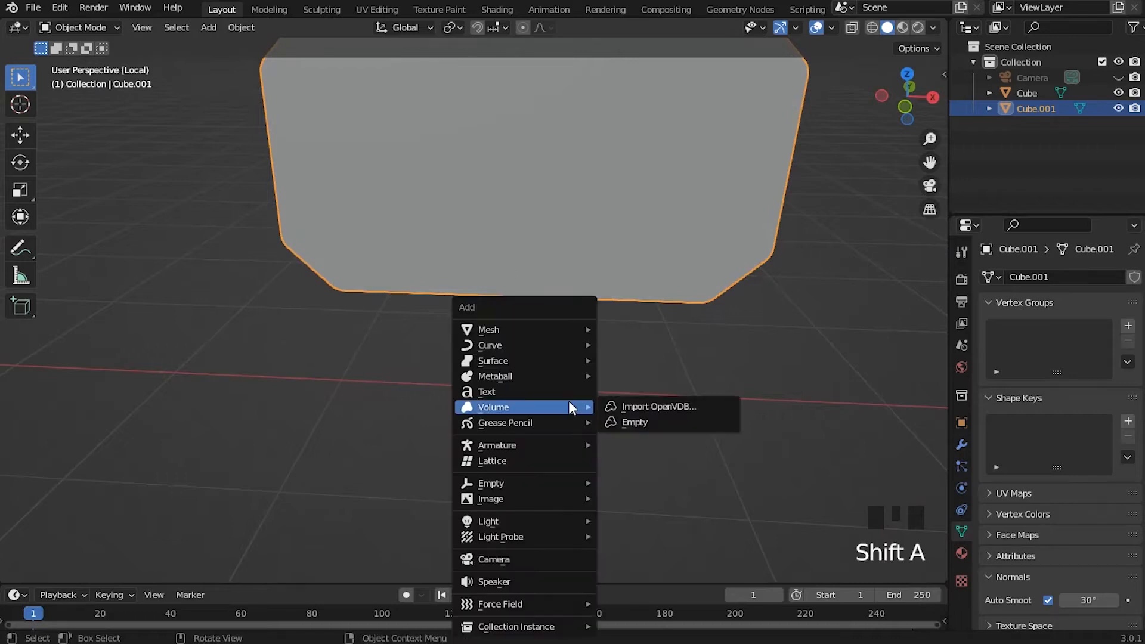
pyautogui.moveTo(524, 325)
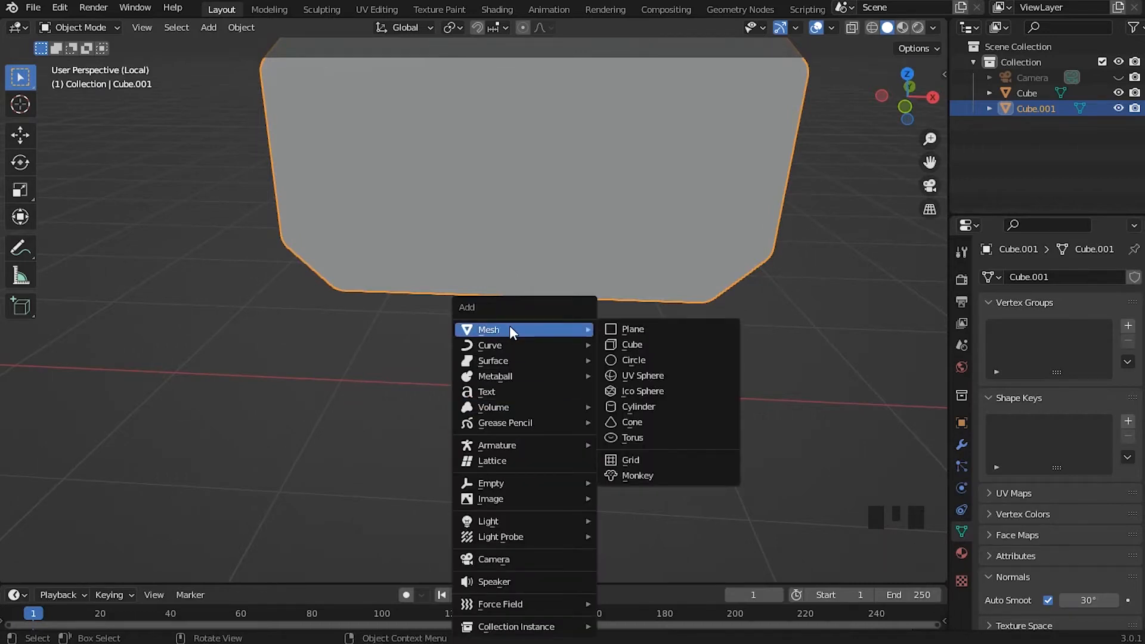
pyautogui.click(665, 407)
pyautogui.moveTo(675, 403); pyautogui.dragTo(550, 333, button='middle')
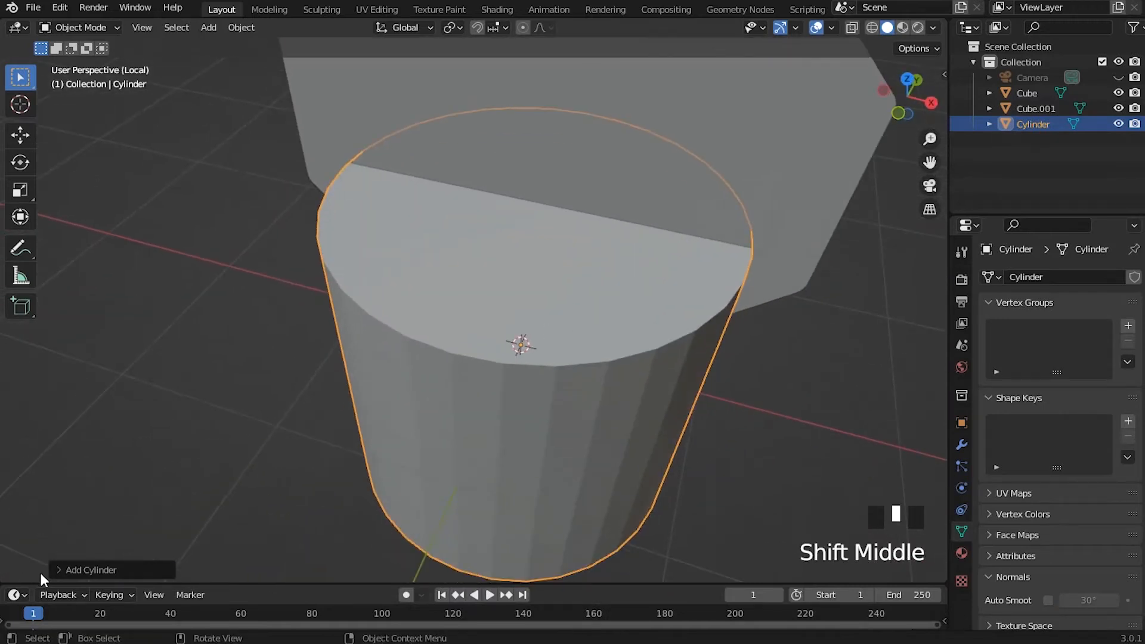
# Reduce the new cylinder to 6 vertices so it forms a hexagonal prism
pyautogui.click(61, 568)
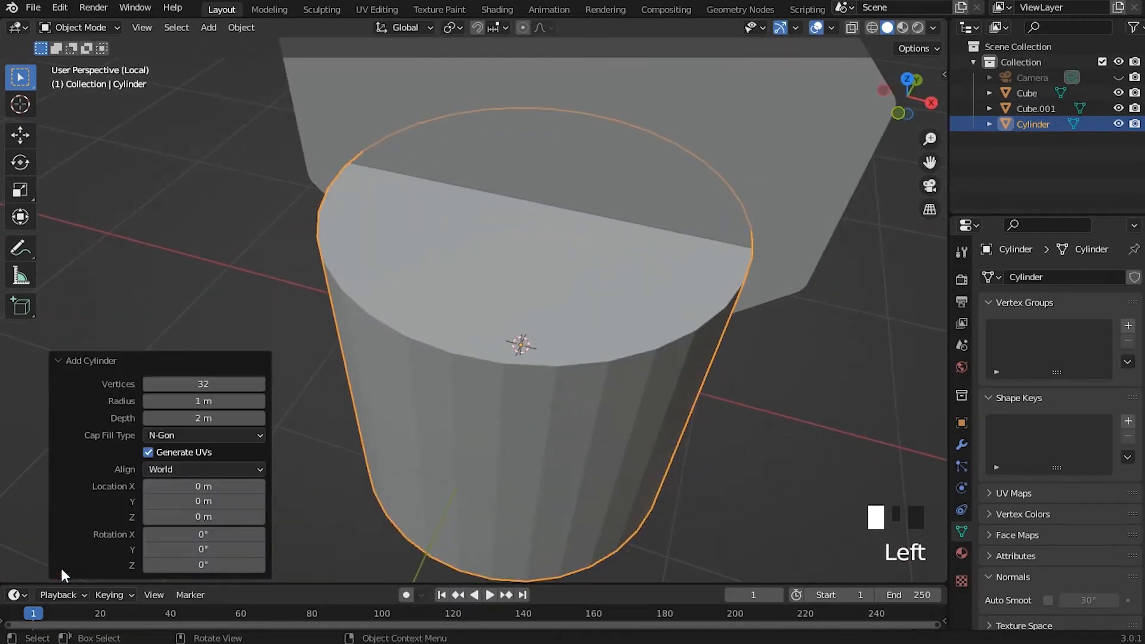
pyautogui.click(148, 384)
pyautogui.click(149, 384)
pyautogui.click(149, 384)
pyautogui.click(149, 385)
pyautogui.click(148, 385)
pyautogui.click(148, 384)
pyautogui.click(148, 384)
pyautogui.click(149, 384)
pyautogui.click(149, 384)
pyautogui.click(149, 384)
pyautogui.click(149, 385)
pyautogui.click(149, 384)
pyautogui.click(149, 384)
pyautogui.click(148, 385)
pyautogui.click(210, 386)
pyautogui.write('4')
pyautogui.press('Tab')
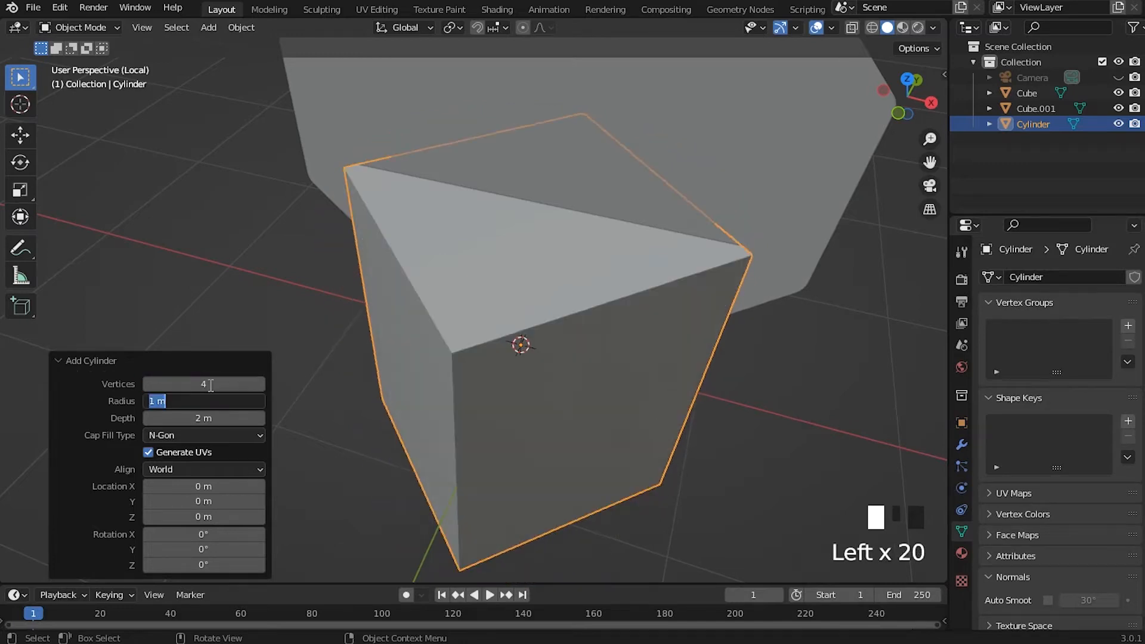
pyautogui.click(254, 378)
pyautogui.click(259, 385)
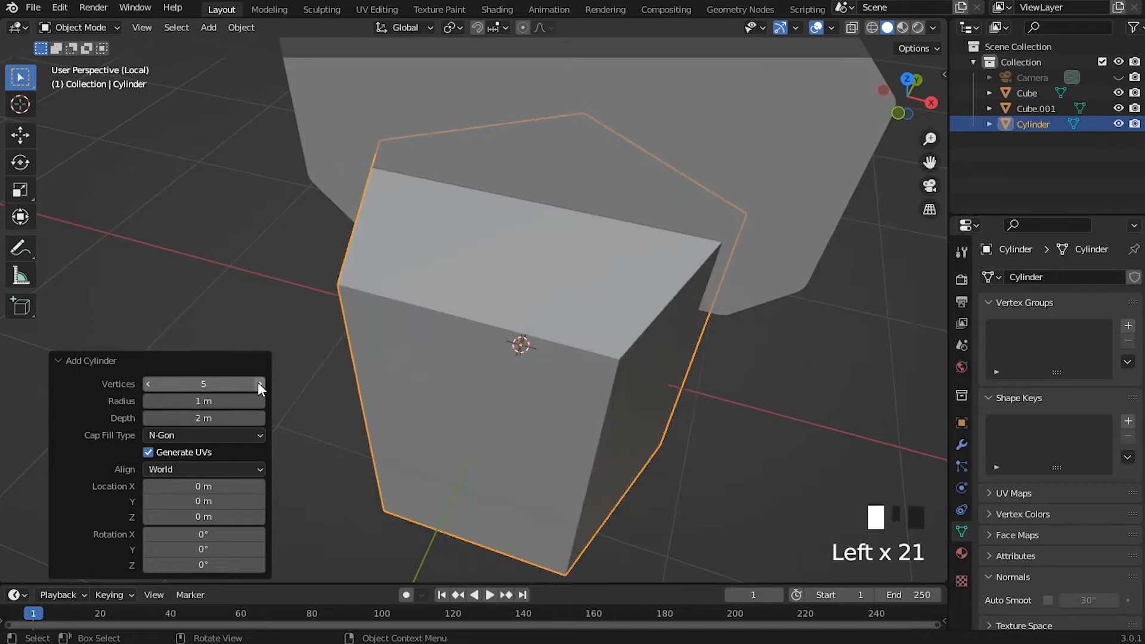
pyautogui.click(261, 385)
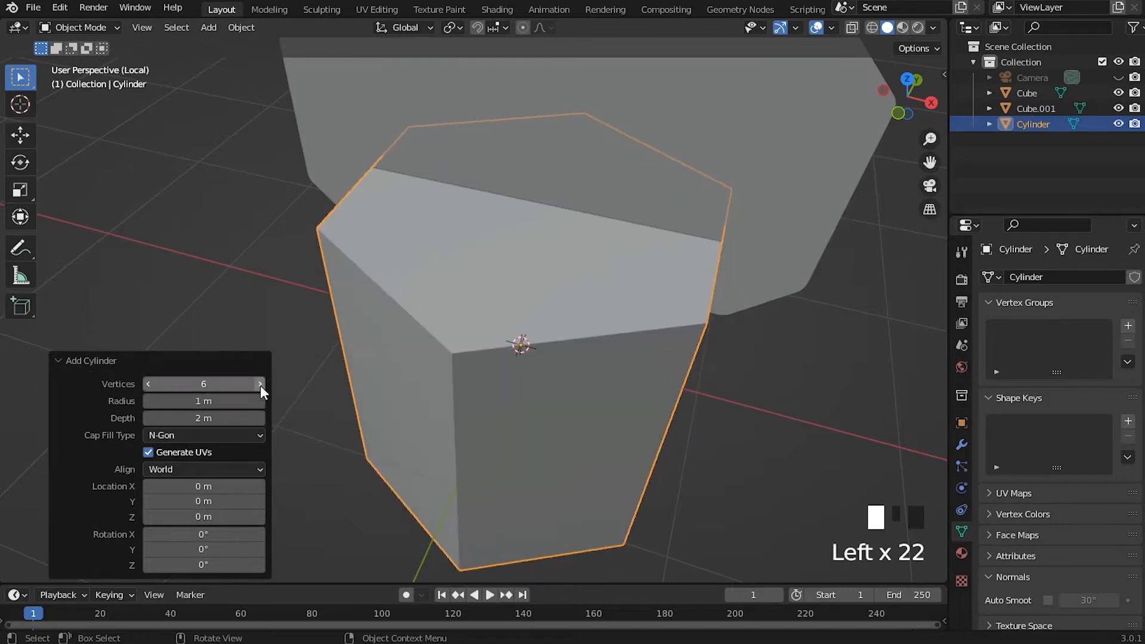
pyautogui.moveTo(472, 329); pyautogui.dragTo(345, 346, button='middle')
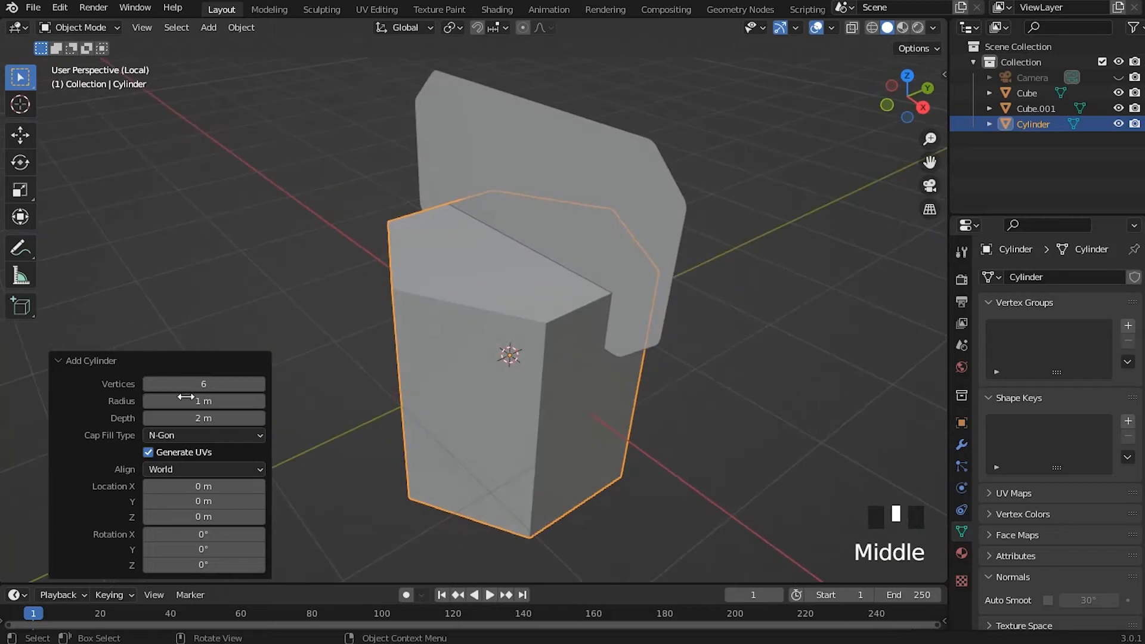
pyautogui.click(58, 358)
# Scale the hexagonal prism's mesh down in Edit Mode to a tiny fraction of the panel's size
pyautogui.keyDown('shift'); pyautogui.moveTo(661, 403); pyautogui.dragTo(727, 253, button='middle'); pyautogui.keyUp('shift')
pyautogui.press('Tab')
pyautogui.press('s')
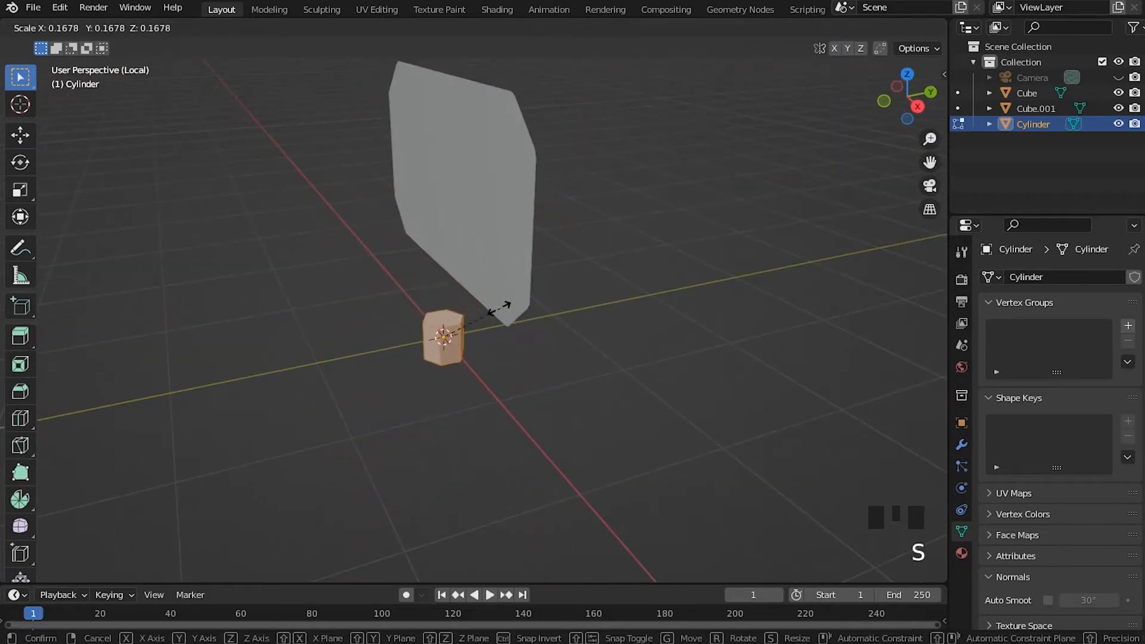
pyautogui.click(457, 325)
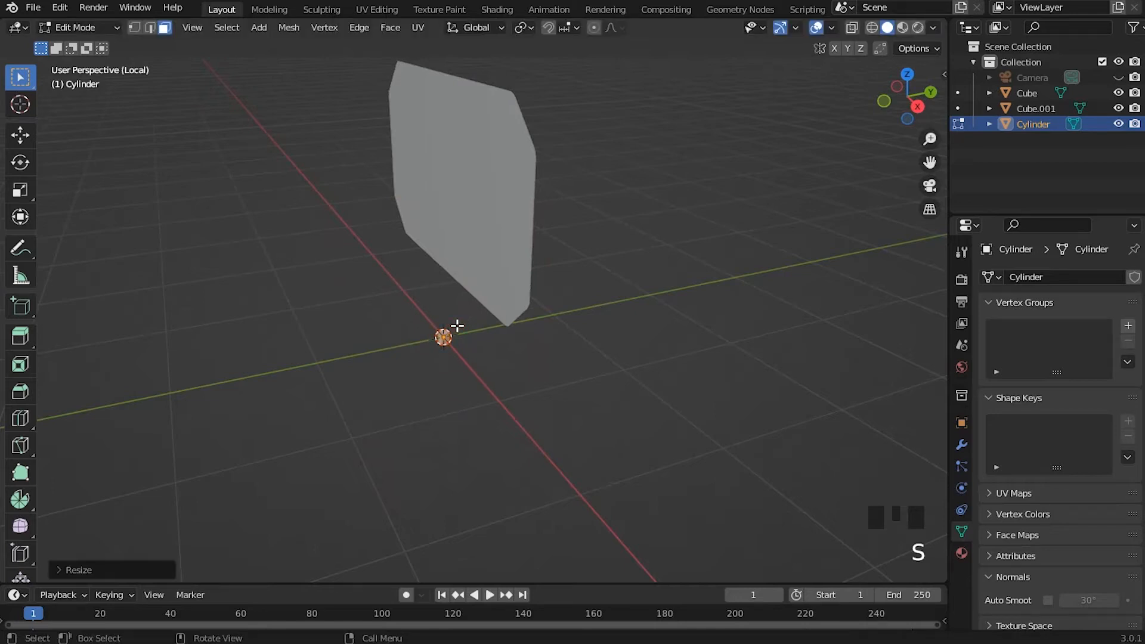
# Rotate the hexagonal prism's mesh 90° in the right orthographic view
pyautogui.press('KP_3')
pyautogui.scroll(5, 427, 412)
pyautogui.keyDown('shift'); pyautogui.moveTo(428, 412); pyautogui.dragTo(660, 166, button='middle'); pyautogui.keyUp('shift')
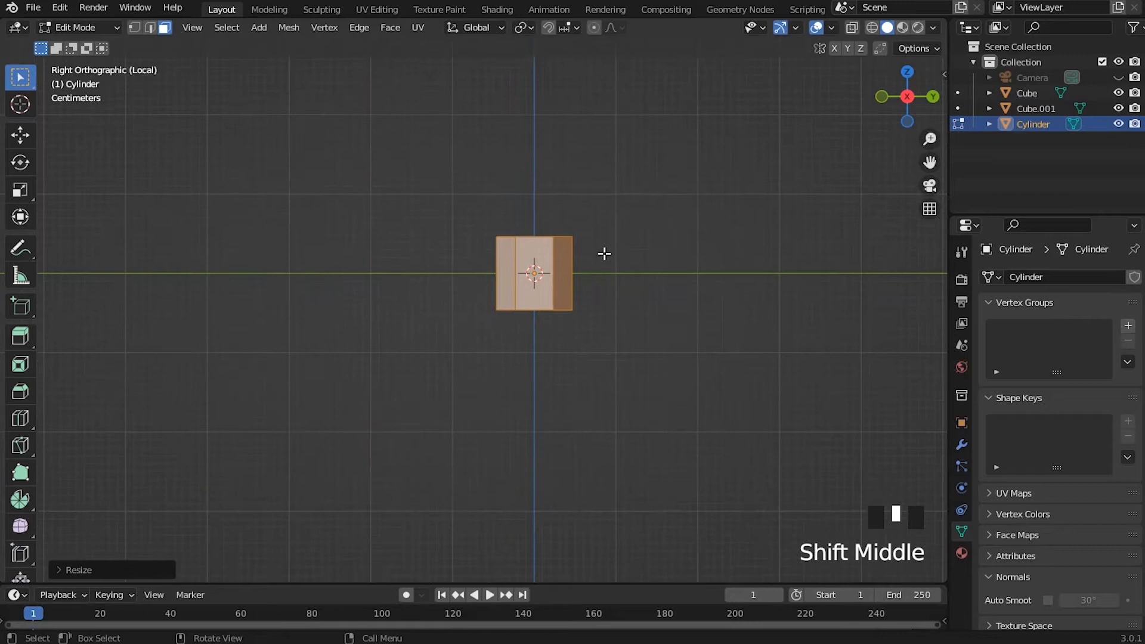
pyautogui.press('r')
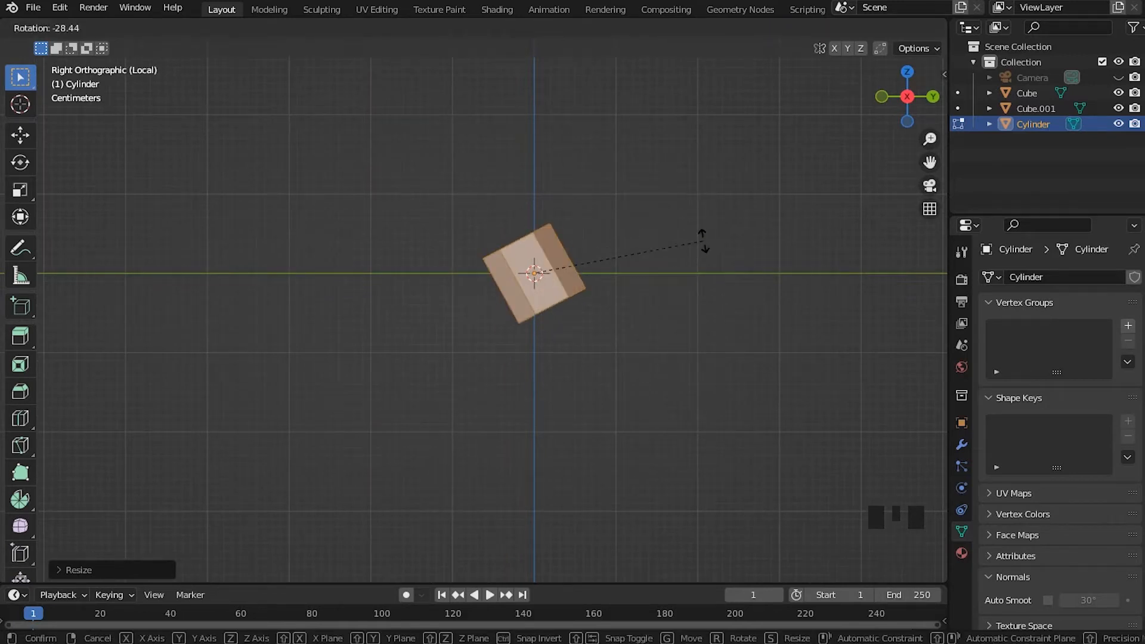
pyautogui.write('90')
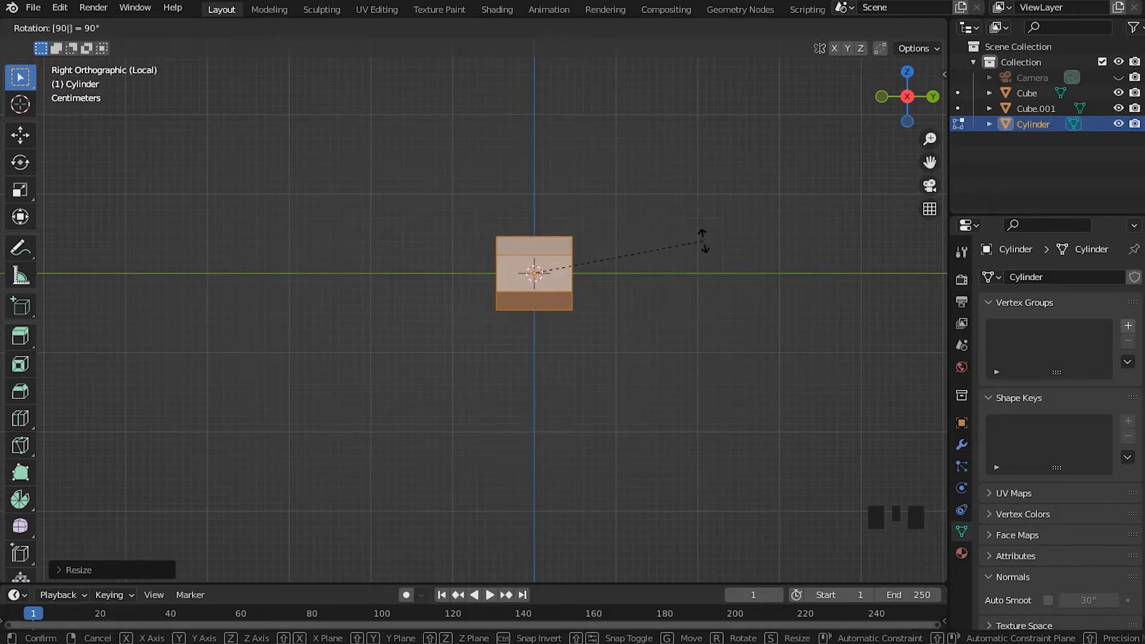
pyautogui.press('Return')
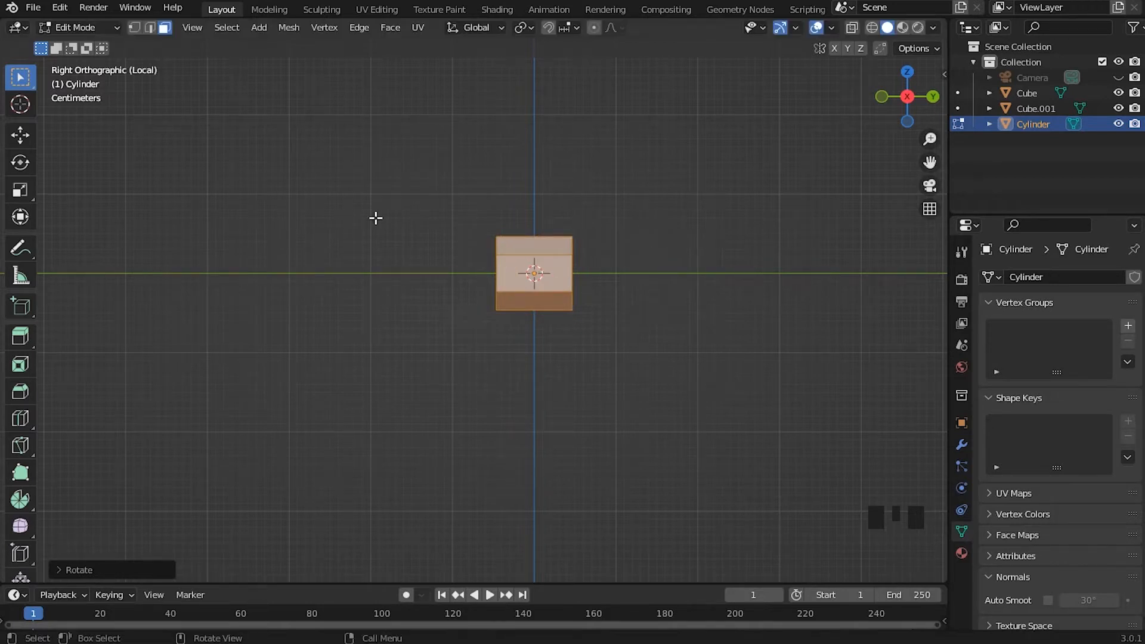
# Move the hexagonal prism's mesh from the origin up to the panel, near the middle of its upper edge
pyautogui.scroll(-4, 503, 222)
pyautogui.keyDown('shift'); pyautogui.moveTo(503, 223); pyautogui.dragTo(529, 243, button='middle'); pyautogui.keyUp('shift')
pyautogui.scroll(-6, 540, 284)
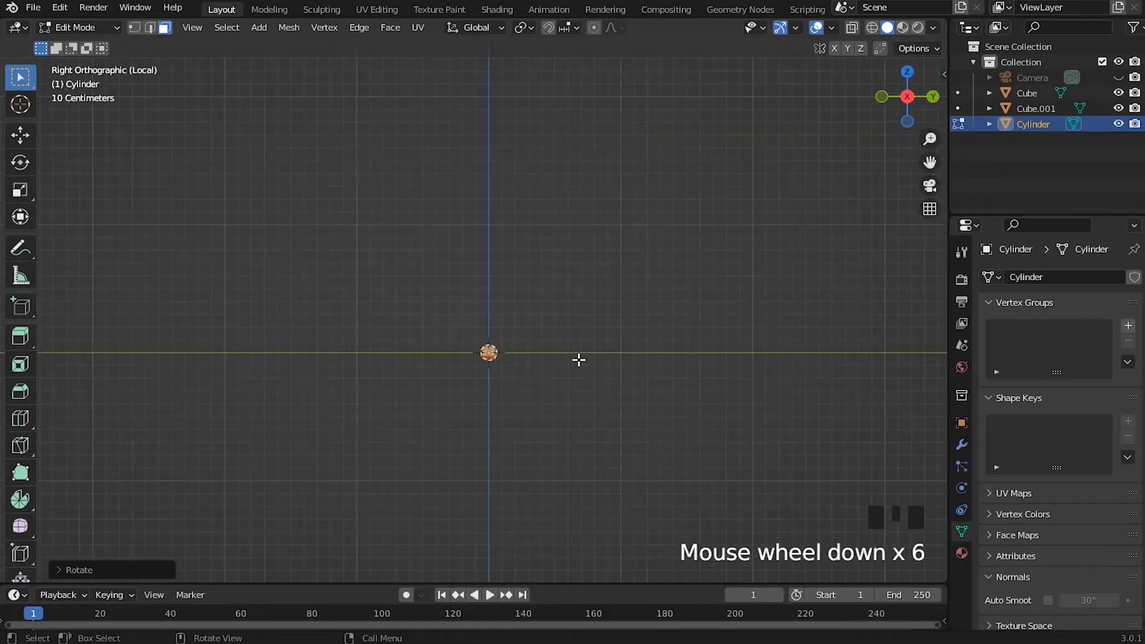
pyautogui.press('g')
pyautogui.click(502, 115)
pyautogui.moveTo(407, 237); pyautogui.dragTo(525, 259, button='middle')
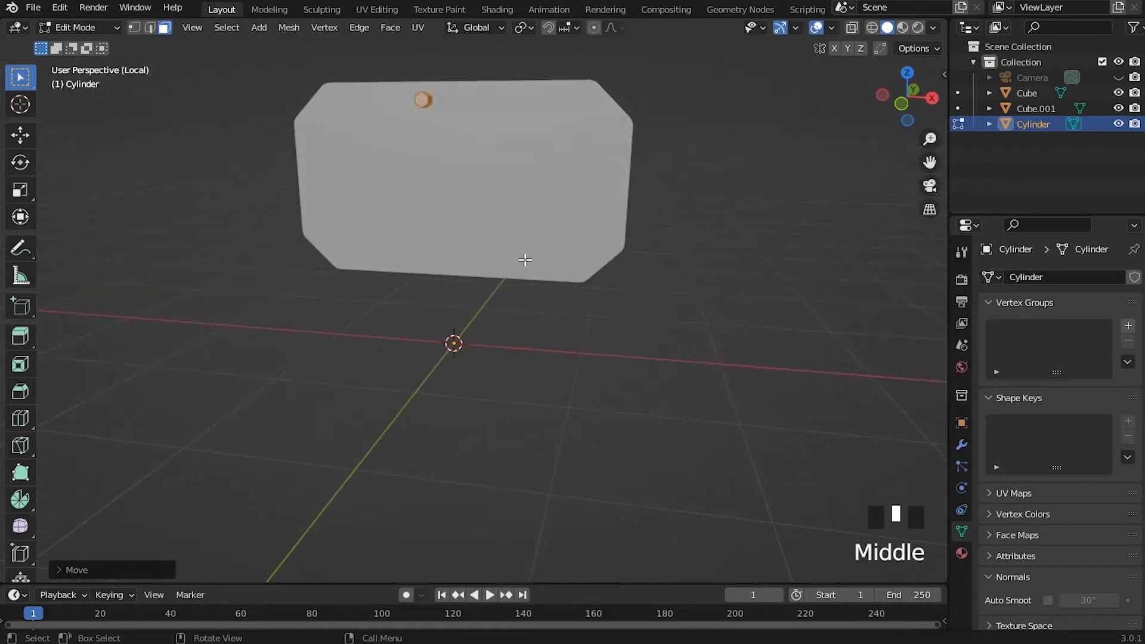
# Scale the hexagonal prism's mesh down to about 0.7 of its size in the front orthographic view
pyautogui.press('KP_1')
pyautogui.scroll(1, 499, 177)
pyautogui.keyDown('shift'); pyautogui.moveTo(499, 177); pyautogui.dragTo(634, 263, button='middle'); pyautogui.keyUp('shift')
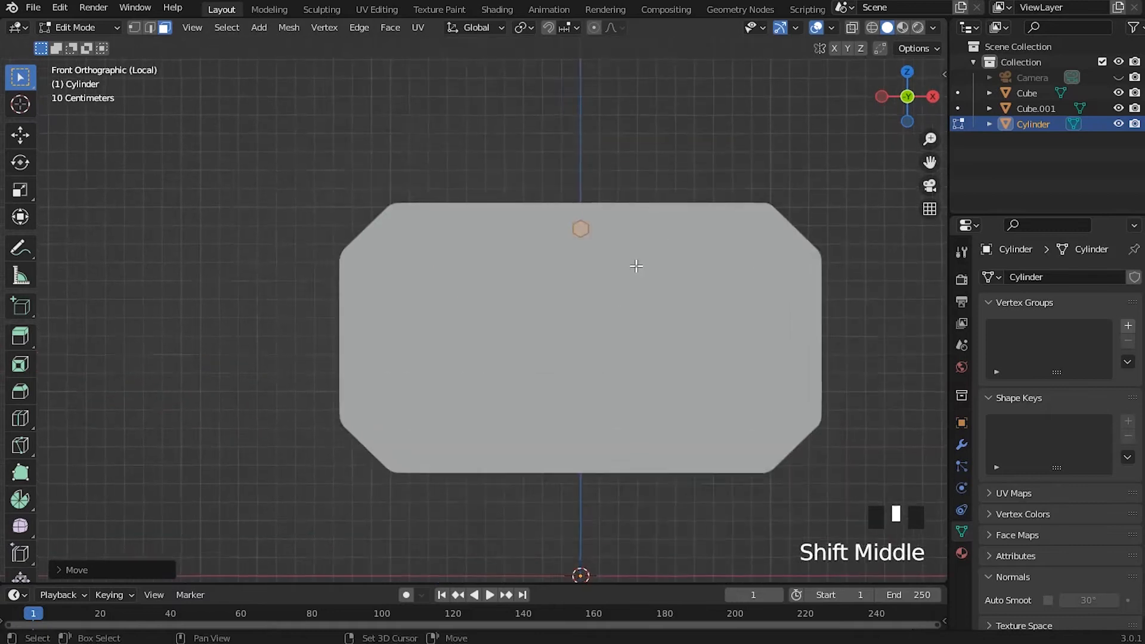
pyautogui.scroll(4, 684, 185)
pyautogui.keyDown('shift'); pyautogui.moveTo(685, 185); pyautogui.dragTo(583, 192, button='middle'); pyautogui.keyUp('shift')
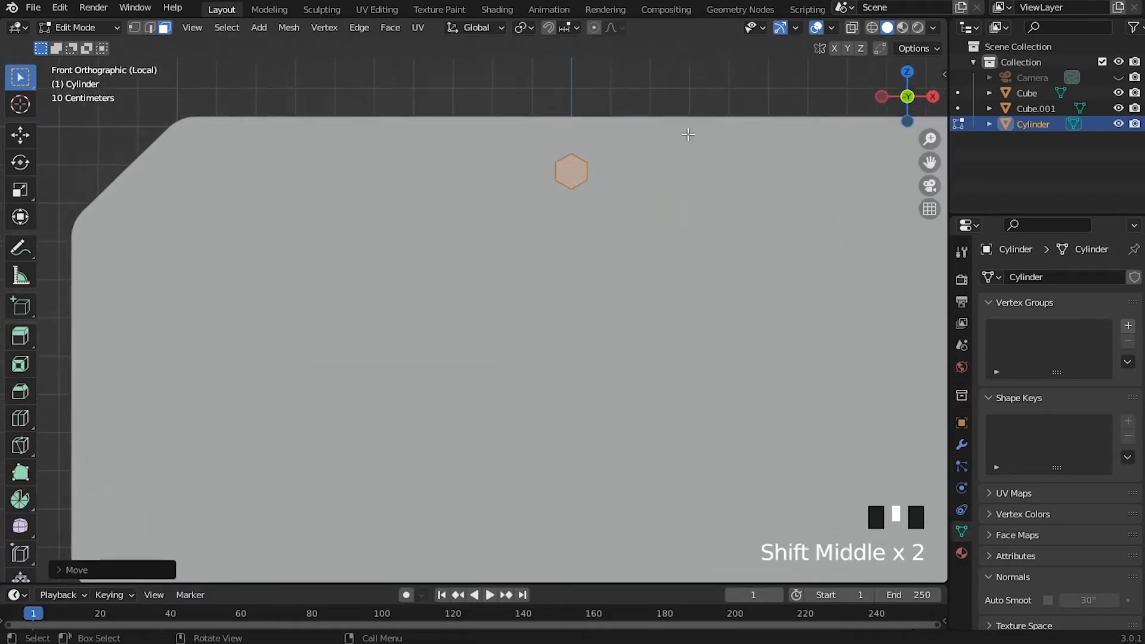
pyautogui.press('s')
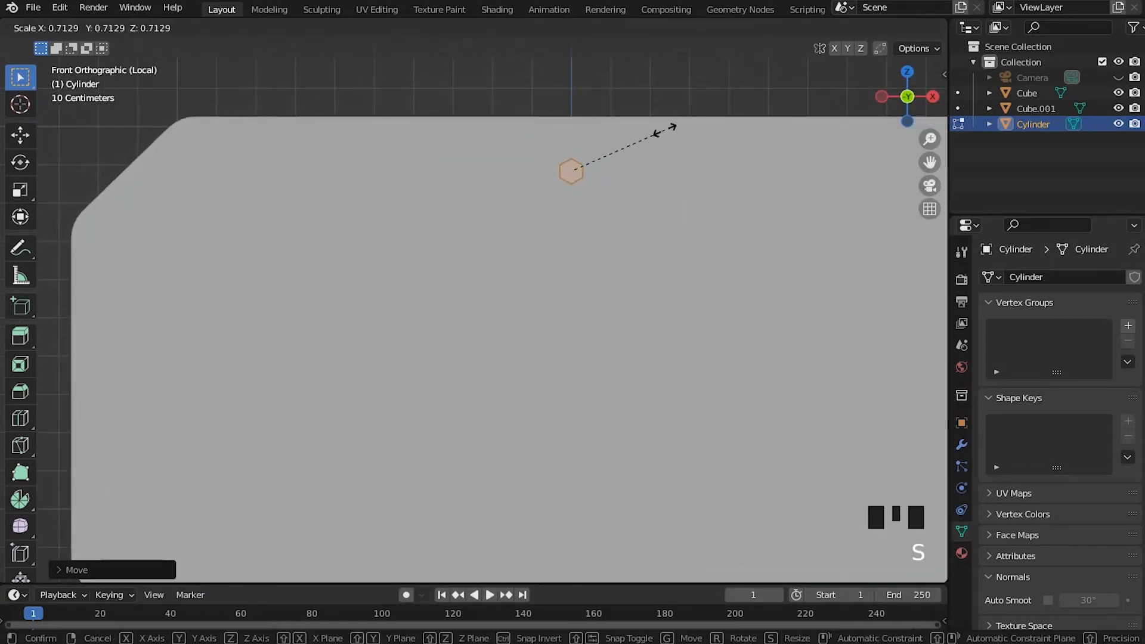
pyautogui.click(665, 133)
# Move the hexagonal prism from the middle of the panel's upper edge to just inside its upper-left corner
pyautogui.keyDown('shift'); pyautogui.moveTo(567, 177); pyautogui.dragTo(618, 177, button='middle'); pyautogui.keyUp('shift')
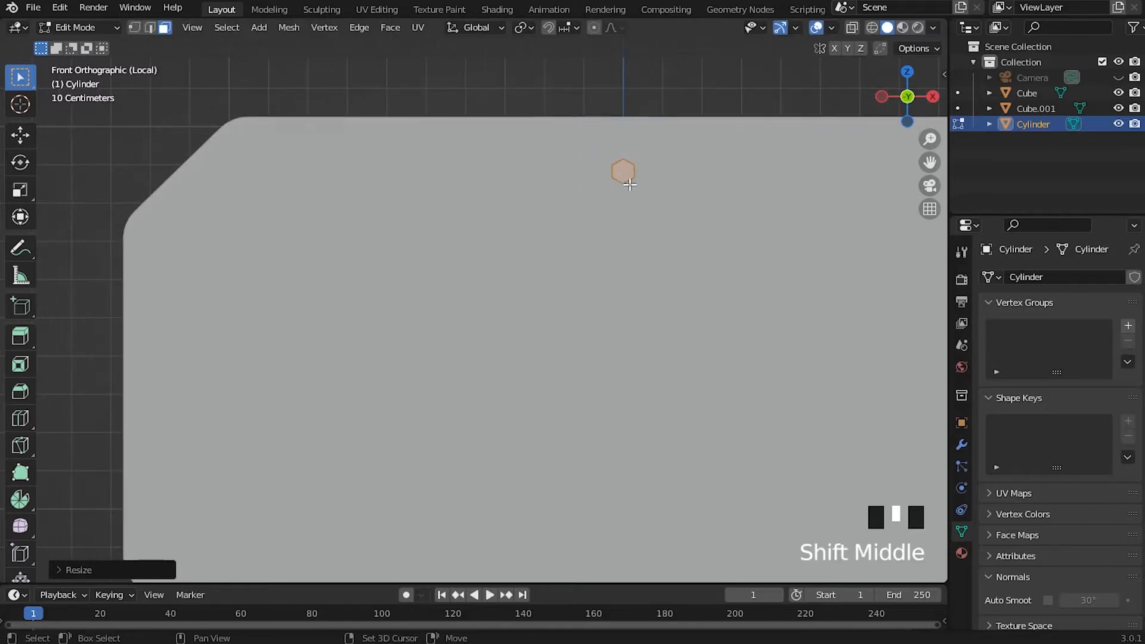
pyautogui.press('g')
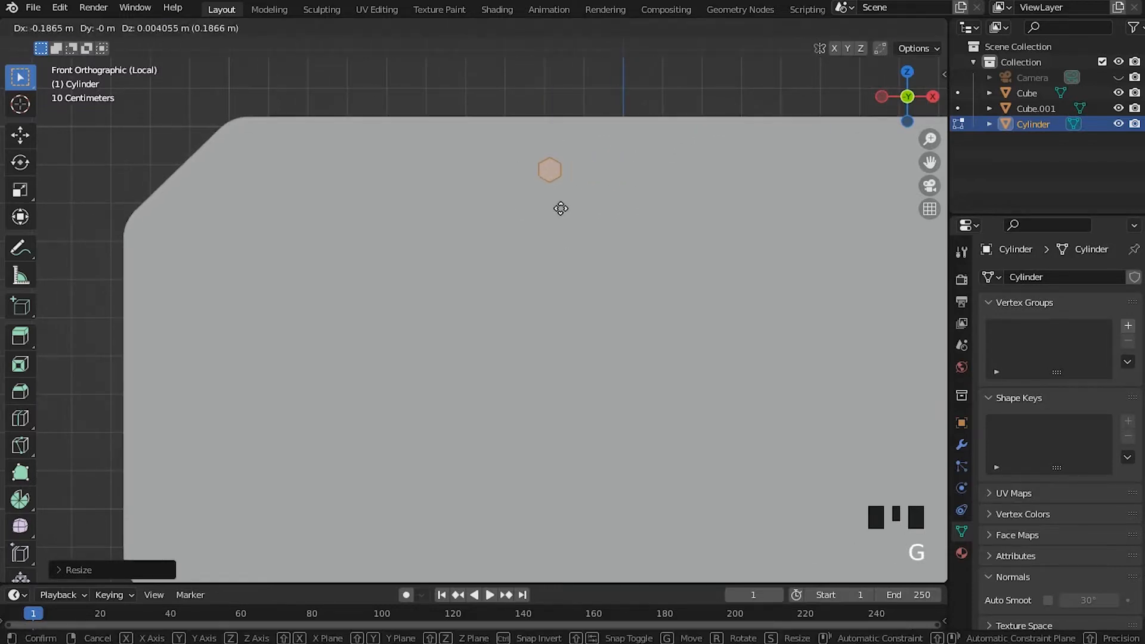
pyautogui.click(257, 187)
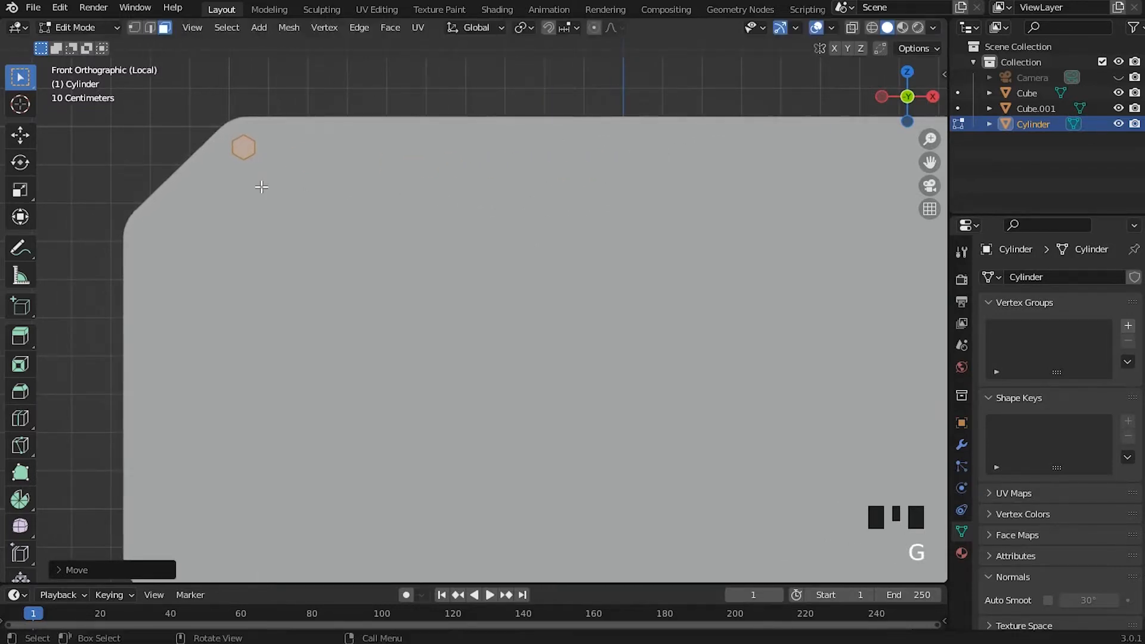
# Examine the hexagonal prism's position relative to the panel from several angles and in the front view
pyautogui.scroll(-2, 287, 201)
pyautogui.moveTo(287, 201); pyautogui.dragTo(504, 312, button='middle')
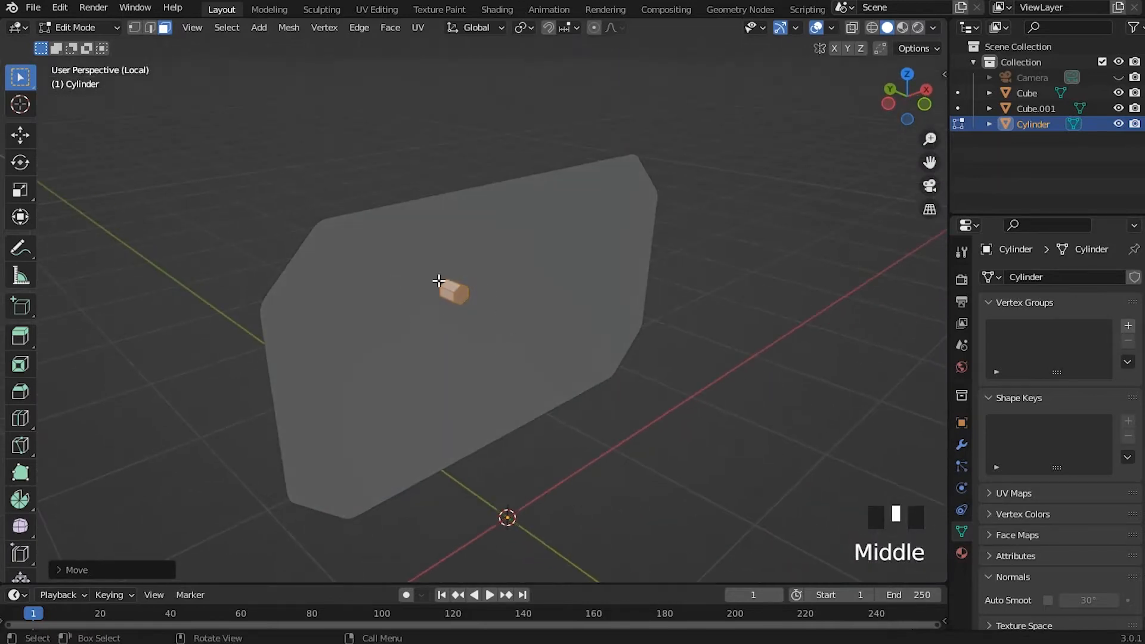
pyautogui.moveTo(491, 246); pyautogui.dragTo(565, 286, button='middle')
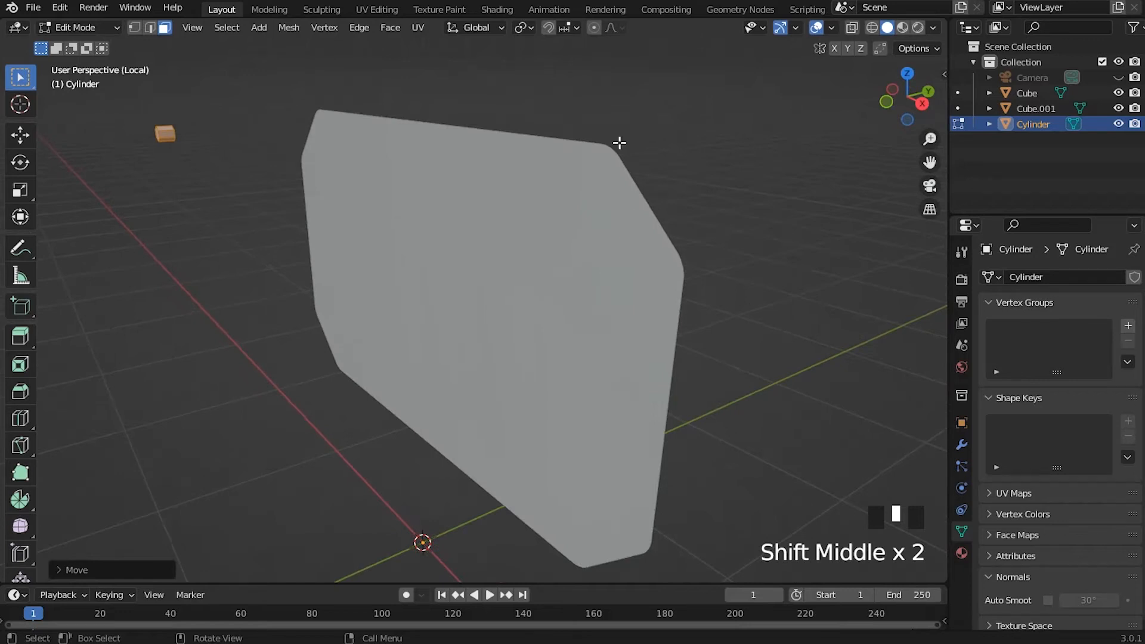
pyautogui.moveTo(345, 331); pyautogui.dragTo(532, 337, button='middle')
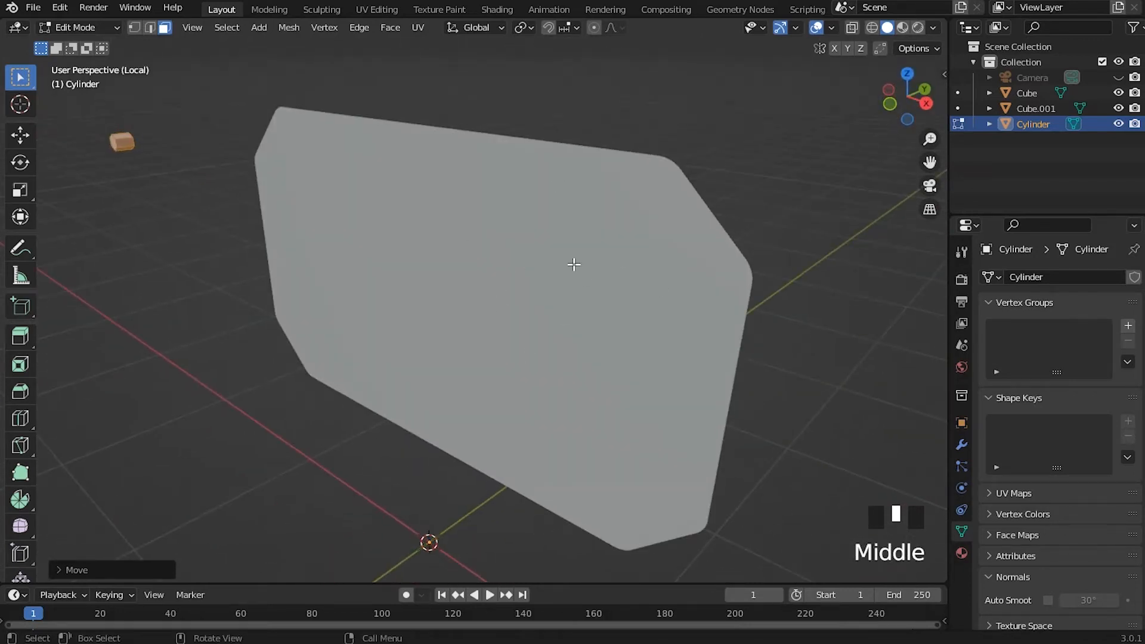
pyautogui.moveTo(321, 212); pyautogui.dragTo(493, 209, button='middle')
pyautogui.press('KP_1')
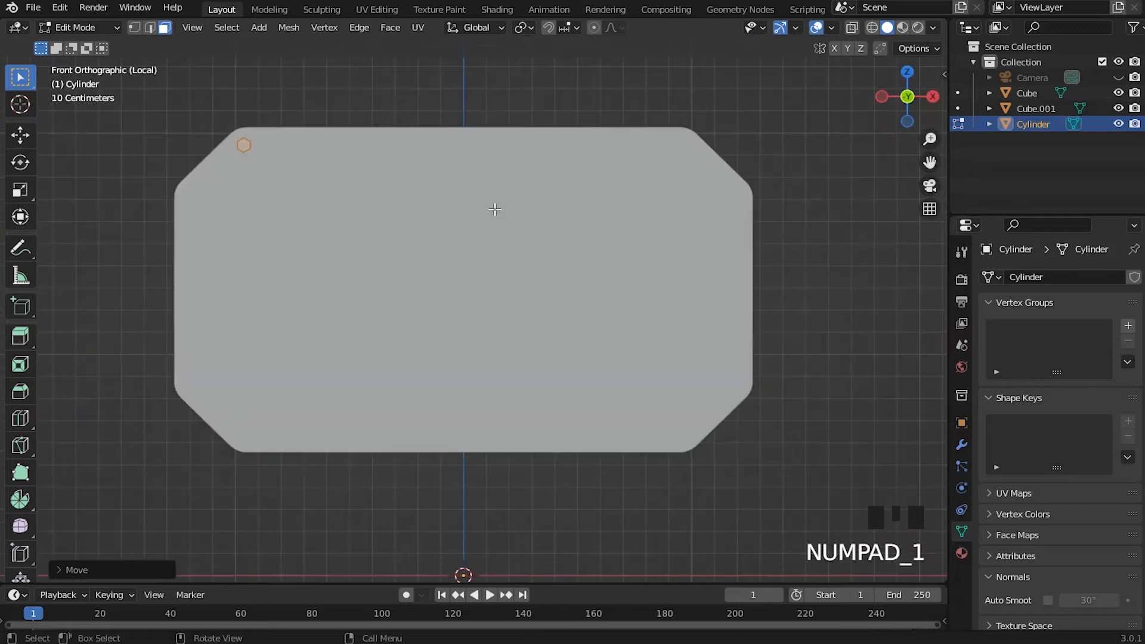
pyautogui.keyDown('shift'); pyautogui.moveTo(207, 173); pyautogui.dragTo(226, 213, button='middle'); pyautogui.keyUp('shift')
pyautogui.scroll(3, 274, 159)
pyautogui.keyDown('shift'); pyautogui.moveTo(274, 159); pyautogui.dragTo(449, 110, button='middle'); pyautogui.keyUp('shift')
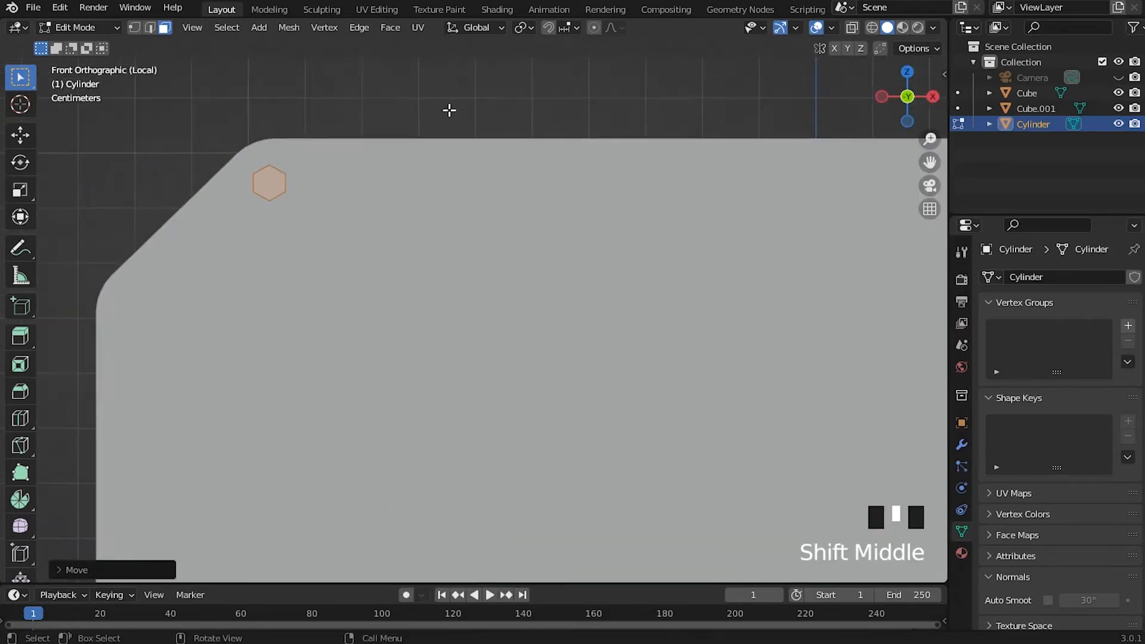
pyautogui.scroll(-4, 529, 245)
pyautogui.keyDown('shift'); pyautogui.moveTo(529, 245); pyautogui.dragTo(448, 297, button='middle'); pyautogui.keyUp('shift')
# Scale the hexagonal prism down again to about 0.7 of its size
pyautogui.scroll(3, 309, 186)
pyautogui.scroll(-3, 352, 241)
pyautogui.scroll(3, 384, 205)
pyautogui.scroll(5, 420, 211)
pyautogui.keyDown('shift'); pyautogui.moveTo(420, 211); pyautogui.dragTo(518, 252, button='middle'); pyautogui.keyUp('shift')
pyautogui.scroll(3, 447, 229)
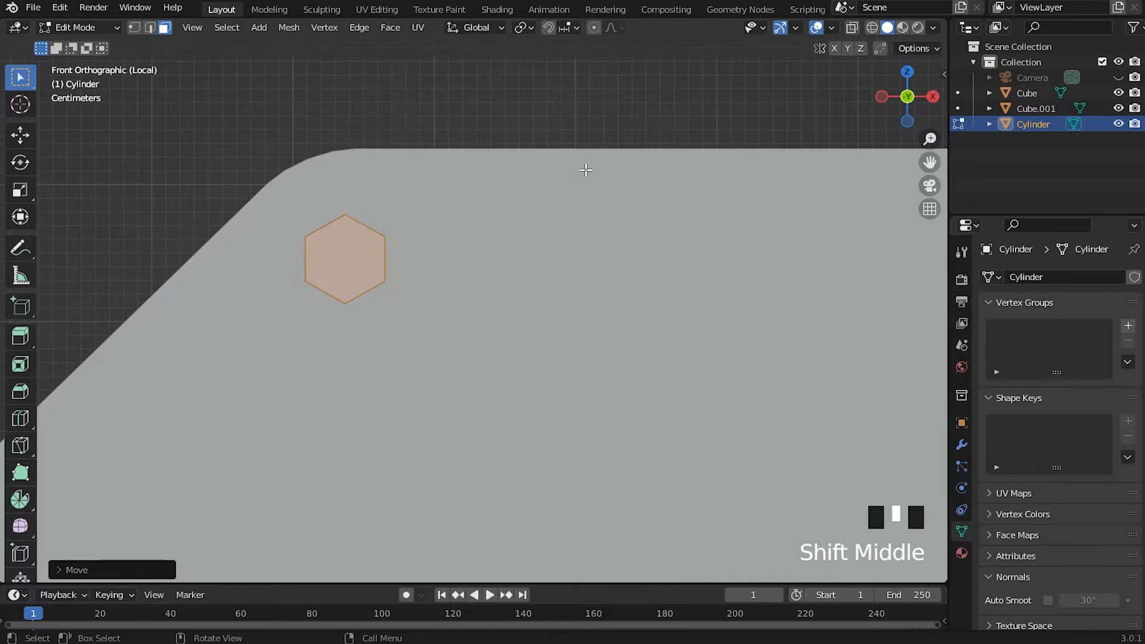
pyautogui.press('s')
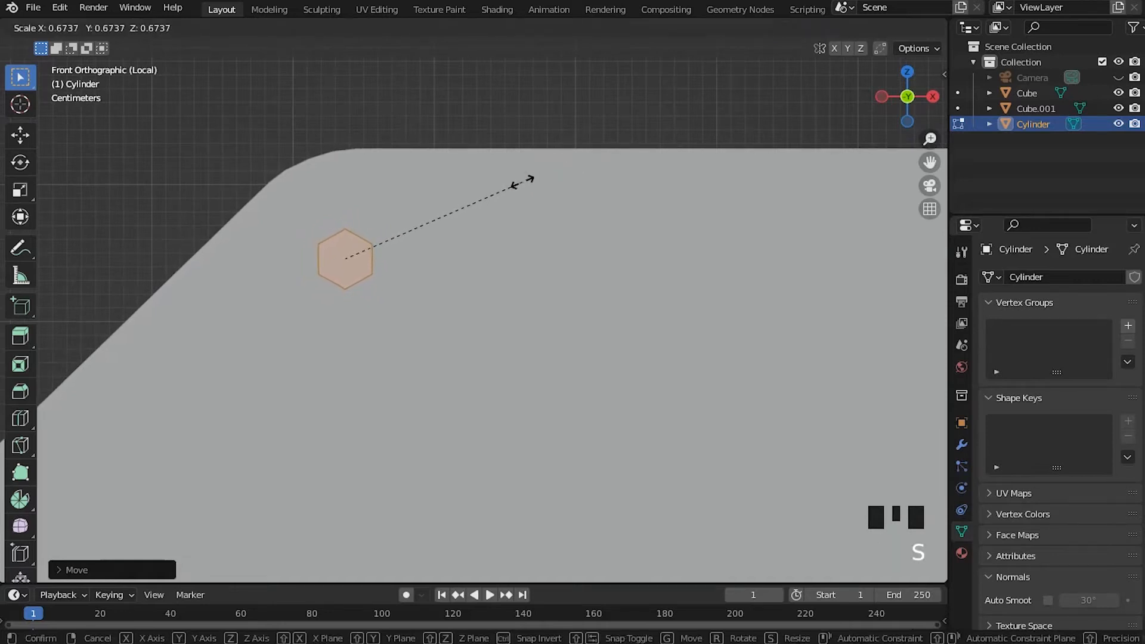
pyautogui.click(533, 183)
# Move the hexagonal prism up by about 0.024 m, closer to the panel's upper-left corner
pyautogui.keyDown('shift'); pyautogui.moveTo(447, 276); pyautogui.dragTo(427, 259, button='middle'); pyautogui.keyUp('shift')
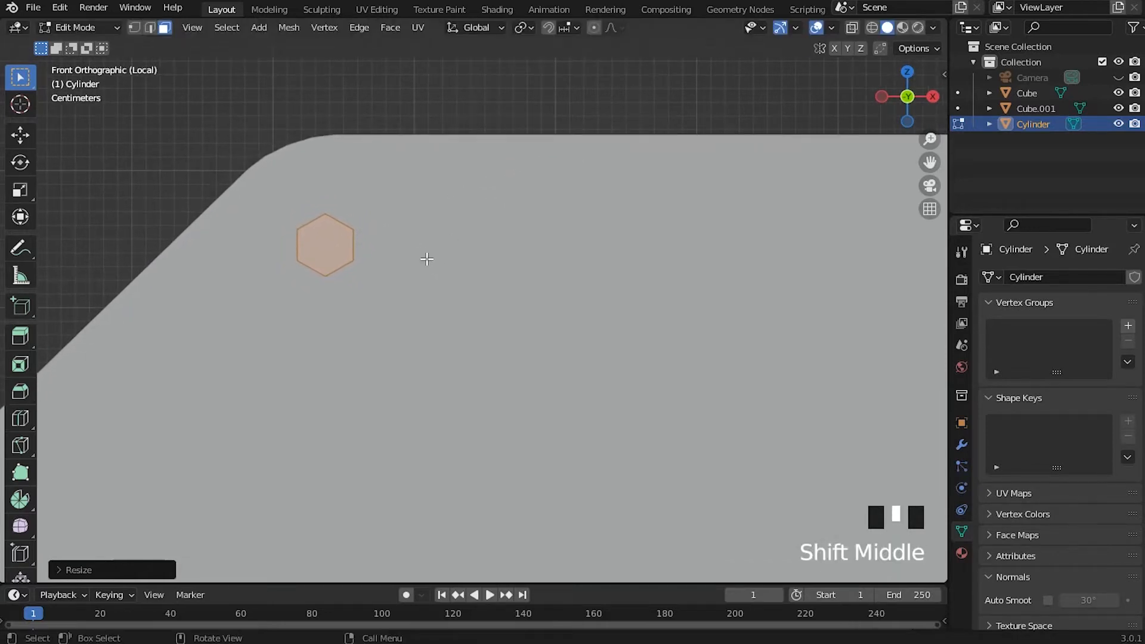
pyautogui.press('g')
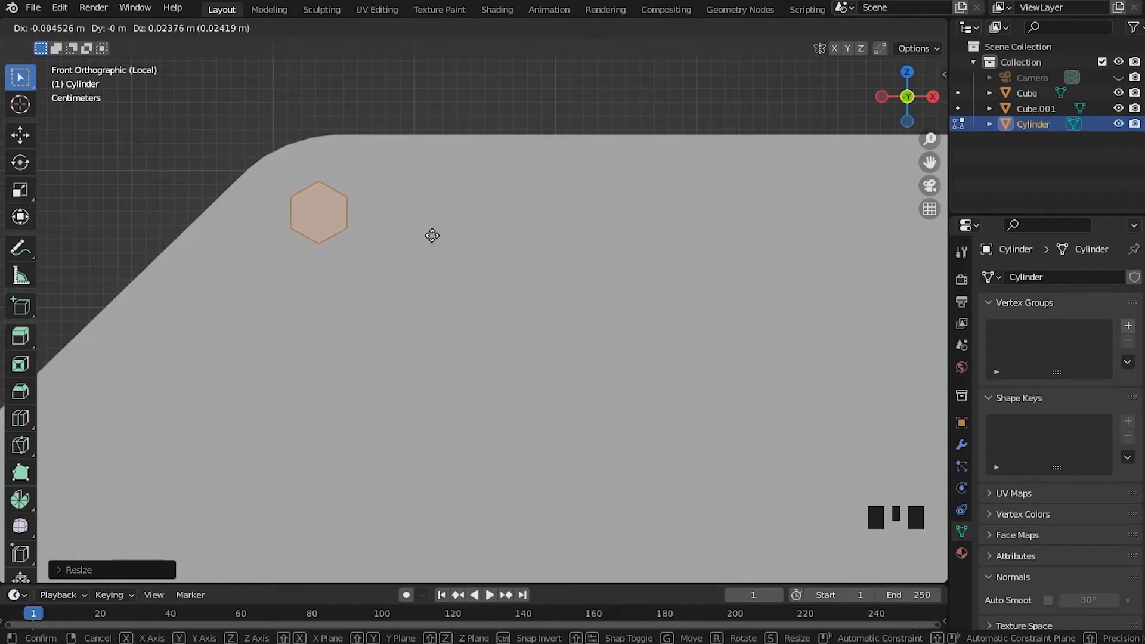
pyautogui.click(433, 236)
# Duplicate the hexagonal prism about 0.07 m to the right along the X axis
pyautogui.keyDown('shift'); pyautogui.moveTo(456, 233); pyautogui.dragTo(417, 237, button='middle'); pyautogui.keyUp('shift')
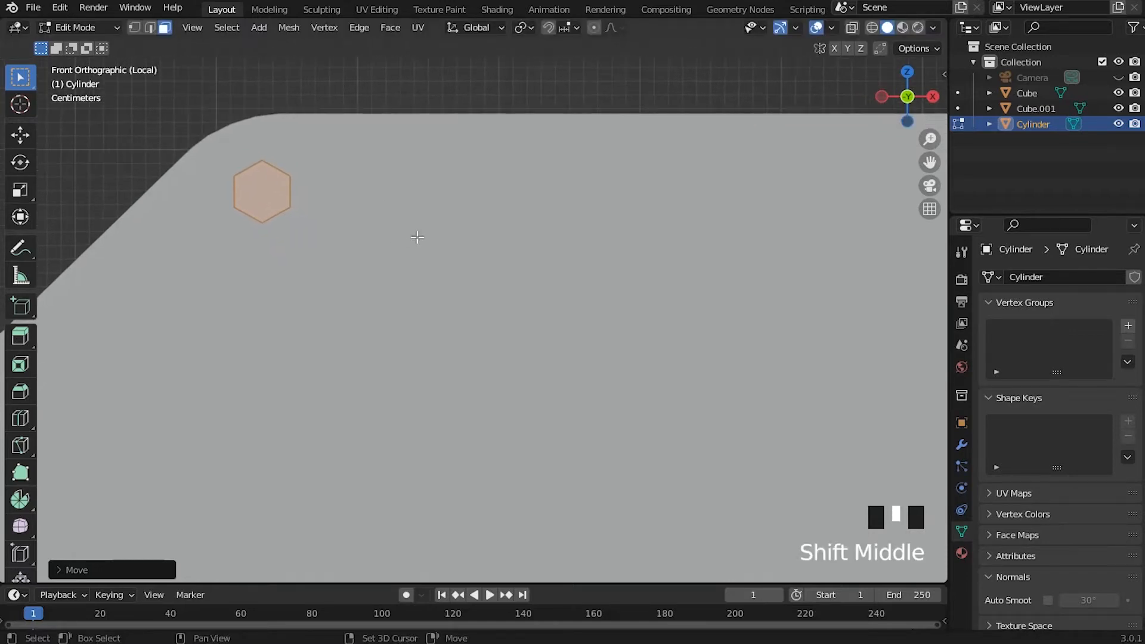
pyautogui.hotkey('shift', 'd')
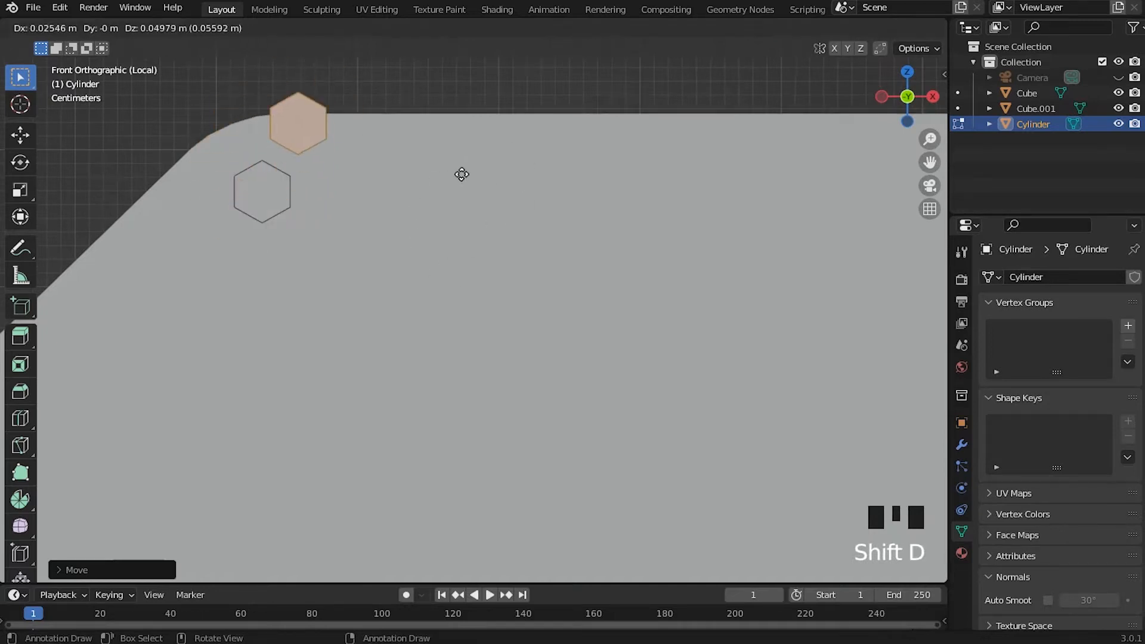
pyautogui.press('x')
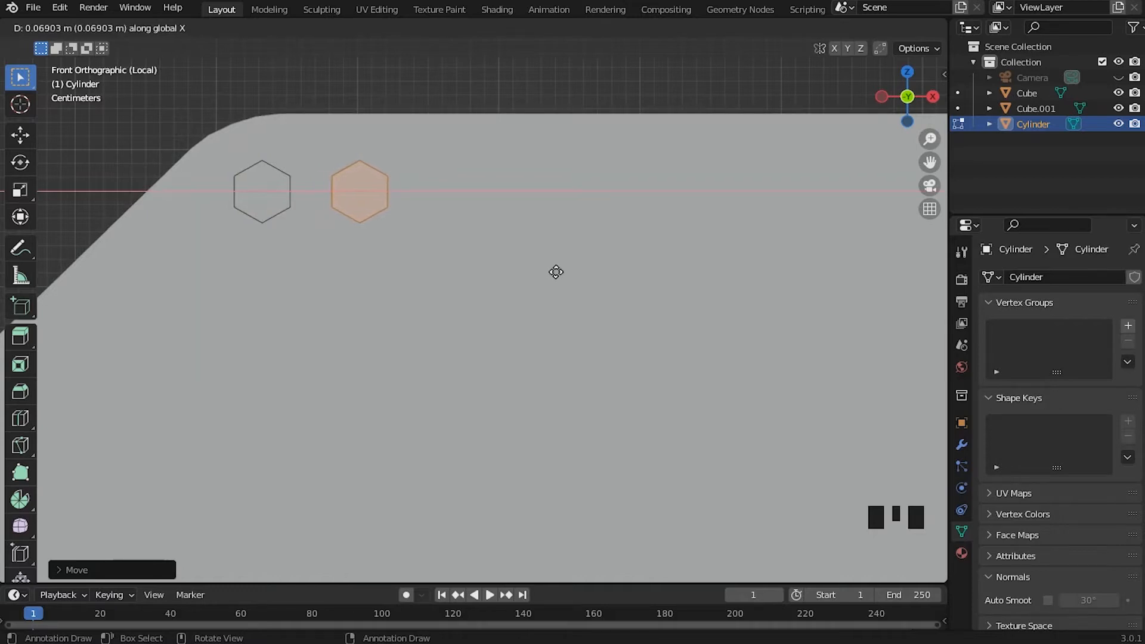
pyautogui.click(555, 272)
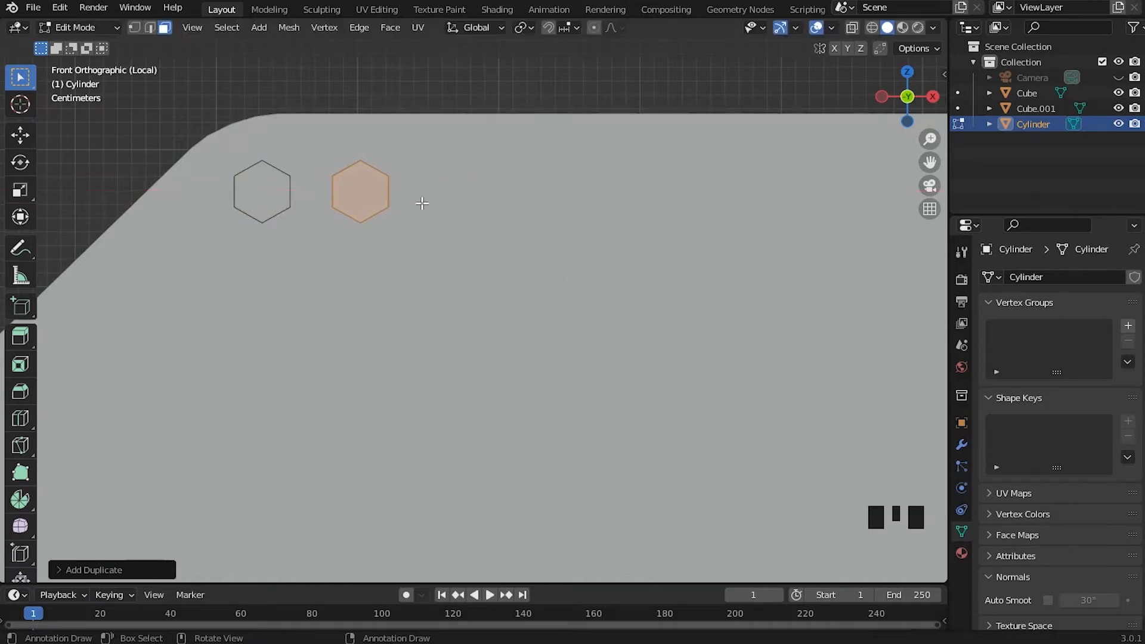
# Repeat the duplication until a row of evenly spaced hexagonal prisms spans the panel's upper edge and extends well past its right corner
pyautogui.scroll(-4, 609, 227)
pyautogui.keyDown('shift'); pyautogui.moveTo(608, 228); pyautogui.dragTo(469, 159, button='middle'); pyautogui.keyUp('shift')
pyautogui.scroll(-5, 602, 216)
pyautogui.keyDown('shift'); pyautogui.moveTo(601, 216); pyautogui.dragTo(464, 160, button='middle'); pyautogui.keyUp('shift')
pyautogui.hotkey('shift', 'r')
pyautogui.hotkey('shift', 'r')
pyautogui.hotkey('shift', 'r')
pyautogui.hotkey('shift', 'r')
pyautogui.hotkey('shift', 'r')
pyautogui.hotkey('shift', 'r')
pyautogui.hotkey('shift', 'r')
pyautogui.hotkey('shift', 'r')
pyautogui.hotkey('shift', 'r')
pyautogui.hotkey('shift', 'r')
pyautogui.hotkey('shift', 'r')
pyautogui.hotkey('shift', 'r')
pyautogui.hotkey('shift', 'r')
pyautogui.hotkey('shift', 'r')
pyautogui.hotkey('shift', 'r')
pyautogui.hotkey('shift', 'r')
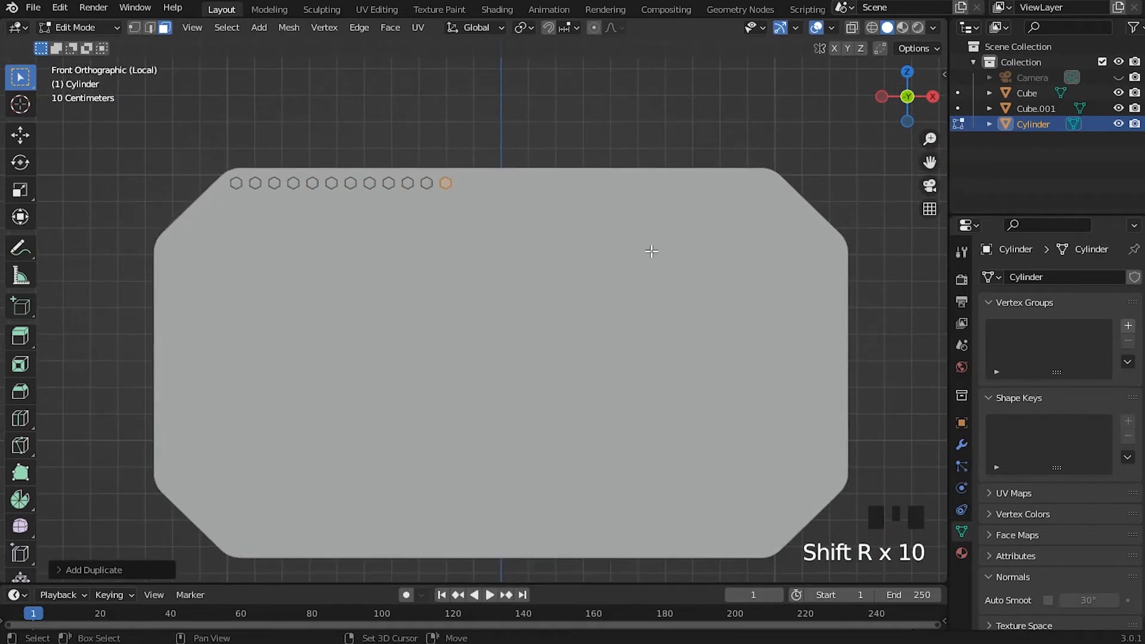
pyautogui.scroll(-2, 653, 265)
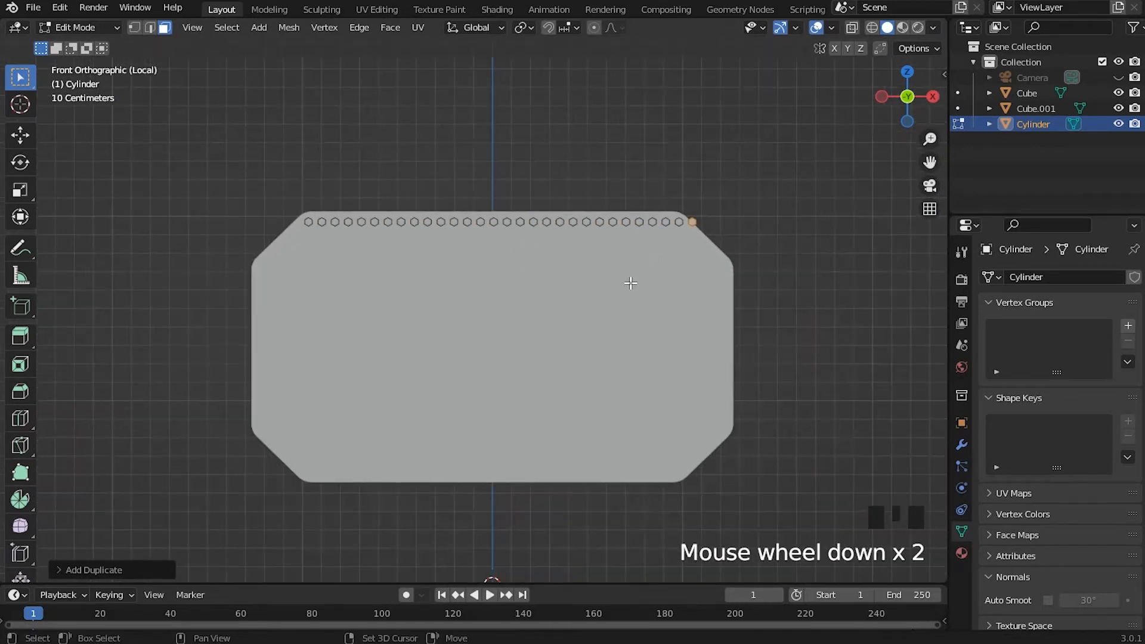
pyautogui.keyDown('shift'); pyautogui.moveTo(583, 271); pyautogui.dragTo(499, 230, button='middle'); pyautogui.keyUp('shift')
pyautogui.hotkey('shift', 'r')
pyautogui.hotkey('shift', 'r')
pyautogui.hotkey('shift', 'r')
pyautogui.hotkey('shift', 'r')
pyautogui.hotkey('shift', 'r')
pyautogui.hotkey('shift', 'r')
pyautogui.hotkey('shift', 'r')
pyautogui.hotkey('shift', 'r')
pyautogui.hotkey('shift', 'r')
pyautogui.hotkey('shift', 'r')
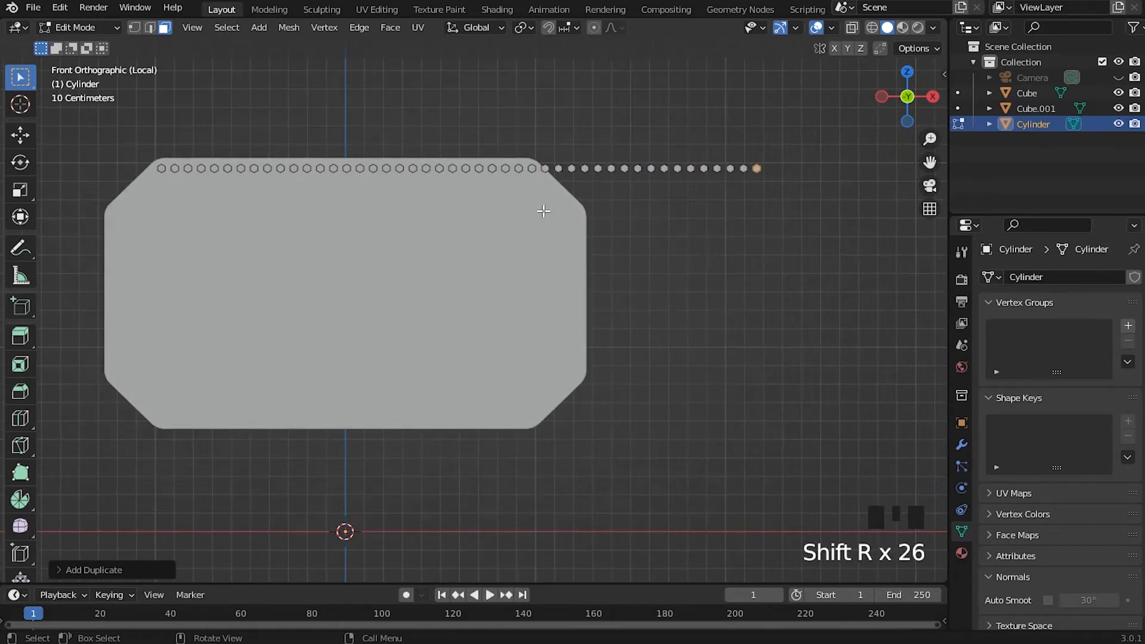
pyautogui.keyDown('shift'); pyautogui.moveTo(544, 211); pyautogui.dragTo(520, 249, button='middle'); pyautogui.keyUp('shift')
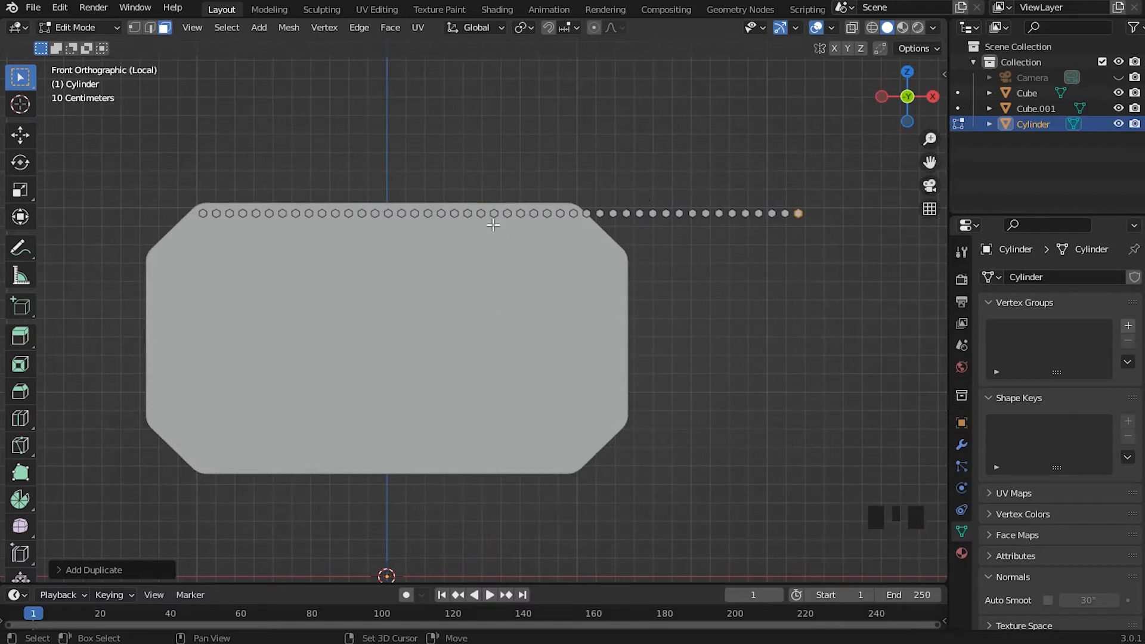
pyautogui.keyDown('shift'); pyautogui.moveTo(562, 148); pyautogui.dragTo(613, 195, button='middle'); pyautogui.keyUp('shift')
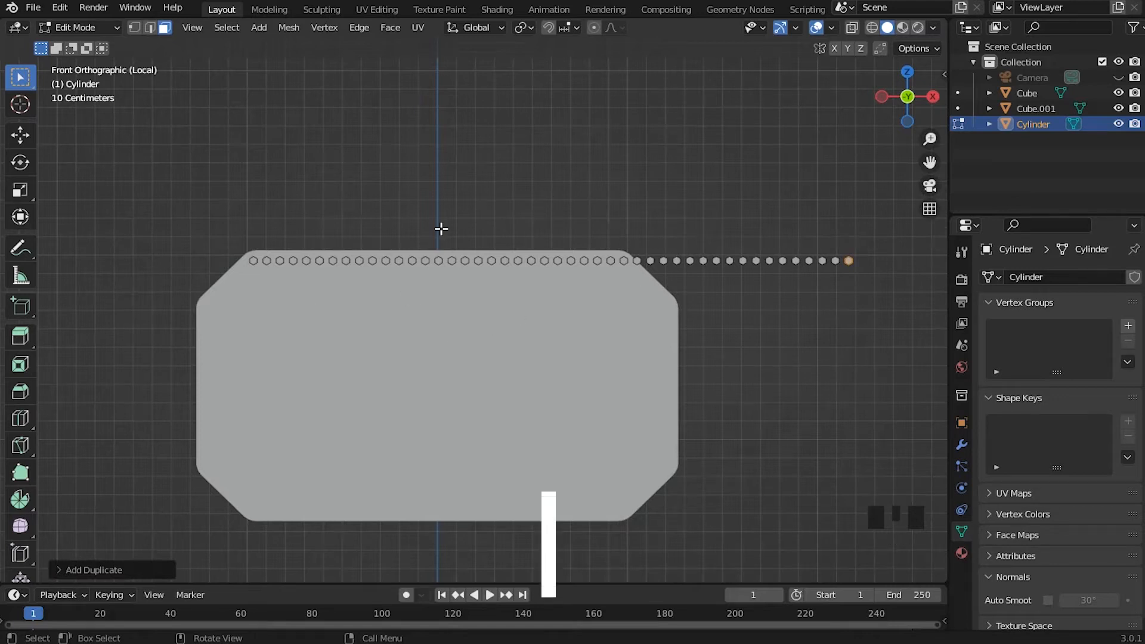
pyautogui.keyDown('shift'); pyautogui.moveTo(639, 317); pyautogui.dragTo(624, 295, button='middle'); pyautogui.keyUp('shift')
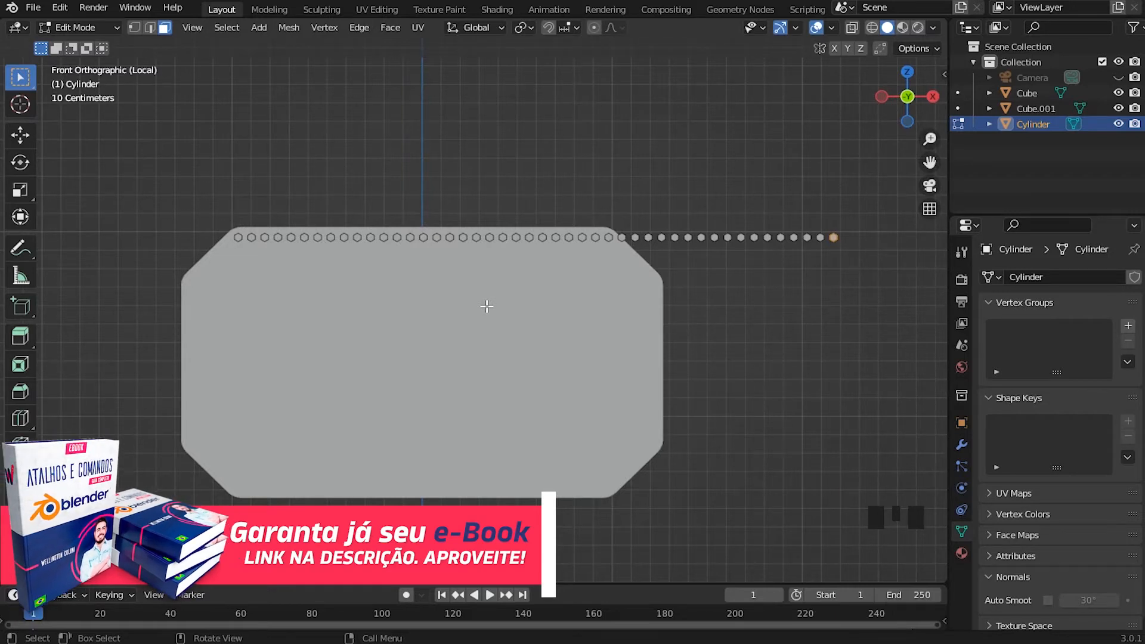
pyautogui.scroll(4, 358, 275)
pyautogui.keyDown('shift'); pyautogui.moveTo(358, 280); pyautogui.dragTo(625, 253, button='middle'); pyautogui.keyUp('shift')
pyautogui.scroll(3, 325, 292)
pyautogui.scroll(-7, 427, 325)
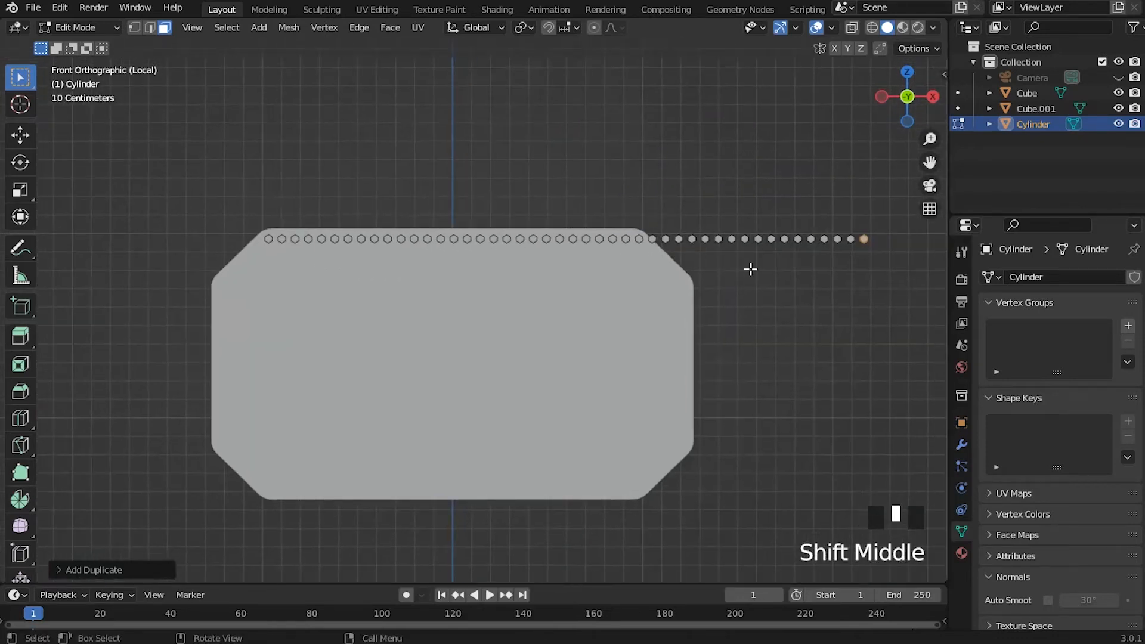
# Select the whole row of hexagonal prisms and duplicate it as a second row below, offset to the left
pyautogui.press('a')
pyautogui.scroll(4, 390, 188)
pyautogui.keyDown('shift'); pyautogui.moveTo(381, 290); pyautogui.dragTo(751, 340, button='middle'); pyautogui.keyUp('shift')
pyautogui.scroll(3, 479, 291)
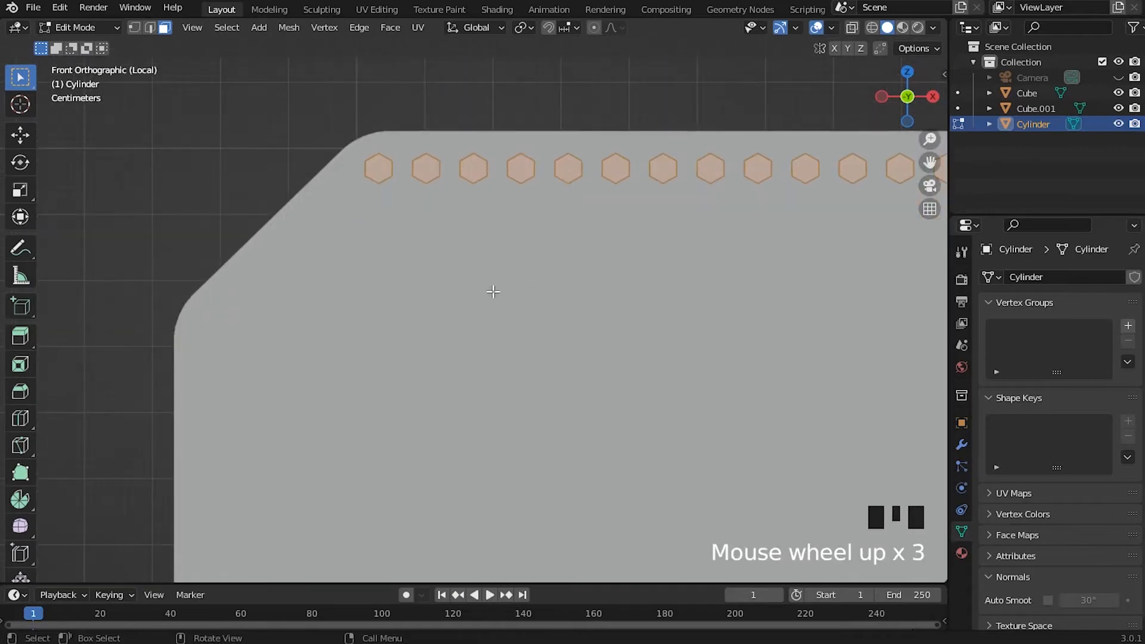
pyautogui.scroll(2, 471, 269)
pyautogui.hotkey('shift', 'd')
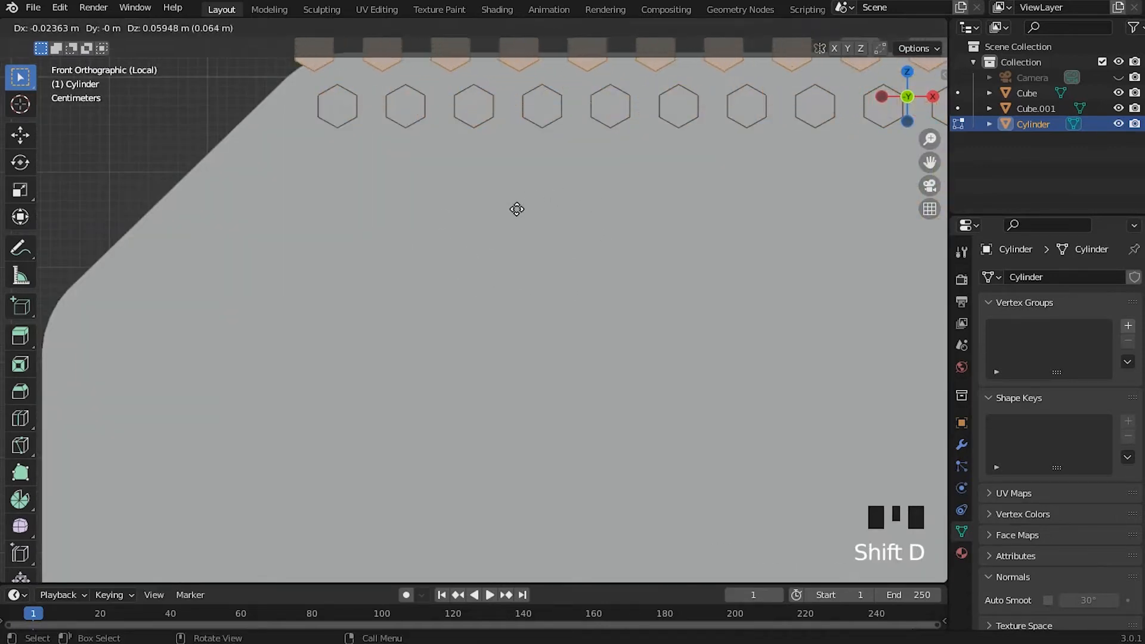
pyautogui.click(469, 299)
# Nudge the second row about 0.003 m to the left so its hexagons sit between those of the first row
pyautogui.scroll(1, 388, 169)
pyautogui.keyDown('shift'); pyautogui.moveTo(388, 168); pyautogui.dragTo(369, 251, button='middle'); pyautogui.keyUp('shift')
pyautogui.scroll(2, 349, 179)
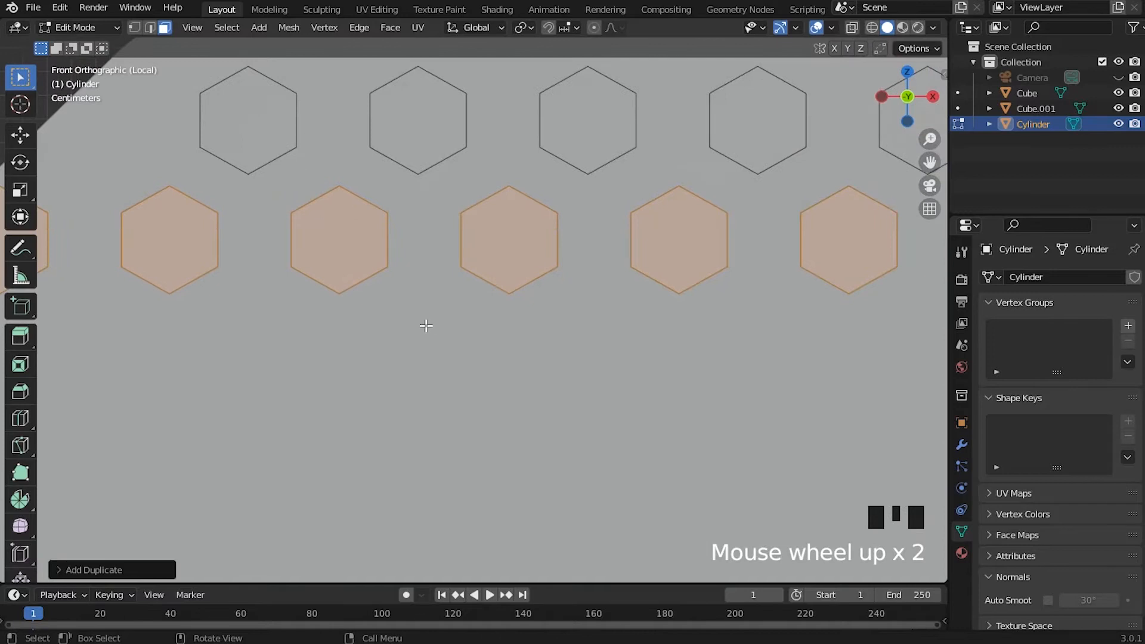
pyautogui.press('g')
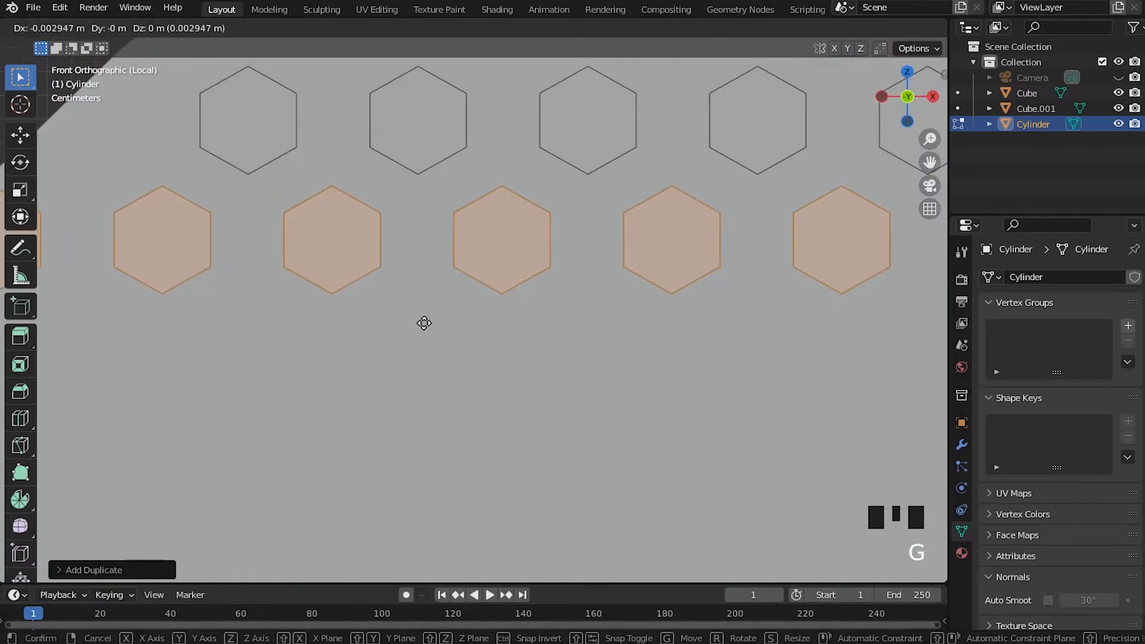
pyautogui.click(426, 323)
# Select both rows of hexagonal prisms and move them left along the X axis, past the panel's upper-left corner
pyautogui.scroll(-10, 358, 285)
pyautogui.keyDown('shift'); pyautogui.moveTo(358, 285); pyautogui.dragTo(379, 270, button='middle'); pyautogui.keyUp('shift')
pyautogui.scroll(-2, 379, 270)
pyautogui.keyDown('shift'); pyautogui.moveTo(291, 257); pyautogui.dragTo(609, 250, button='middle'); pyautogui.keyUp('shift')
pyautogui.scroll(1, 309, 269)
pyautogui.keyDown('shift'); pyautogui.moveTo(309, 269); pyautogui.dragTo(268, 235, button='middle'); pyautogui.keyUp('shift')
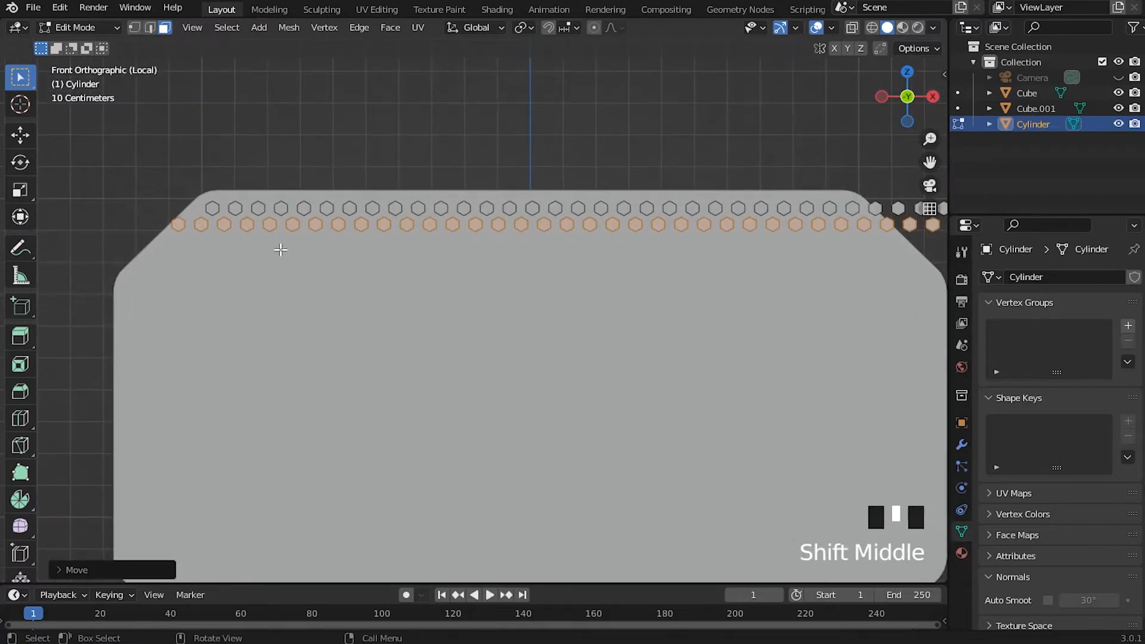
pyautogui.scroll(-5, 442, 274)
pyautogui.scroll(6, 427, 253)
pyautogui.keyDown('shift'); pyautogui.moveTo(427, 253); pyautogui.dragTo(463, 284, button='middle'); pyautogui.keyUp('shift')
pyautogui.scroll(1, 416, 245)
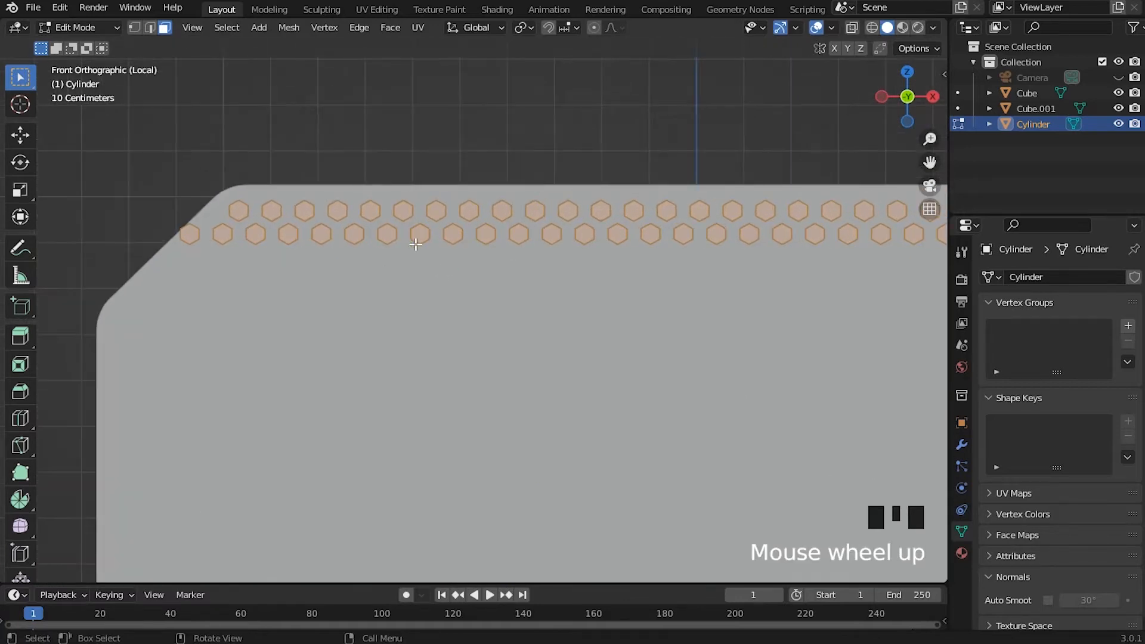
pyautogui.press('g')
pyautogui.press('x')
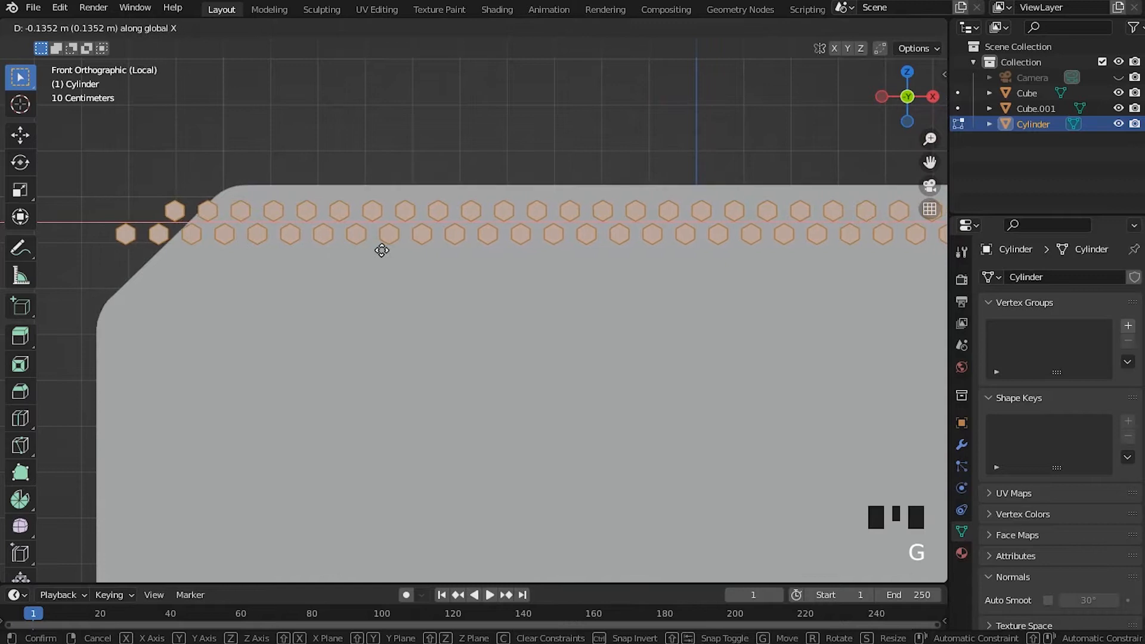
pyautogui.click(333, 252)
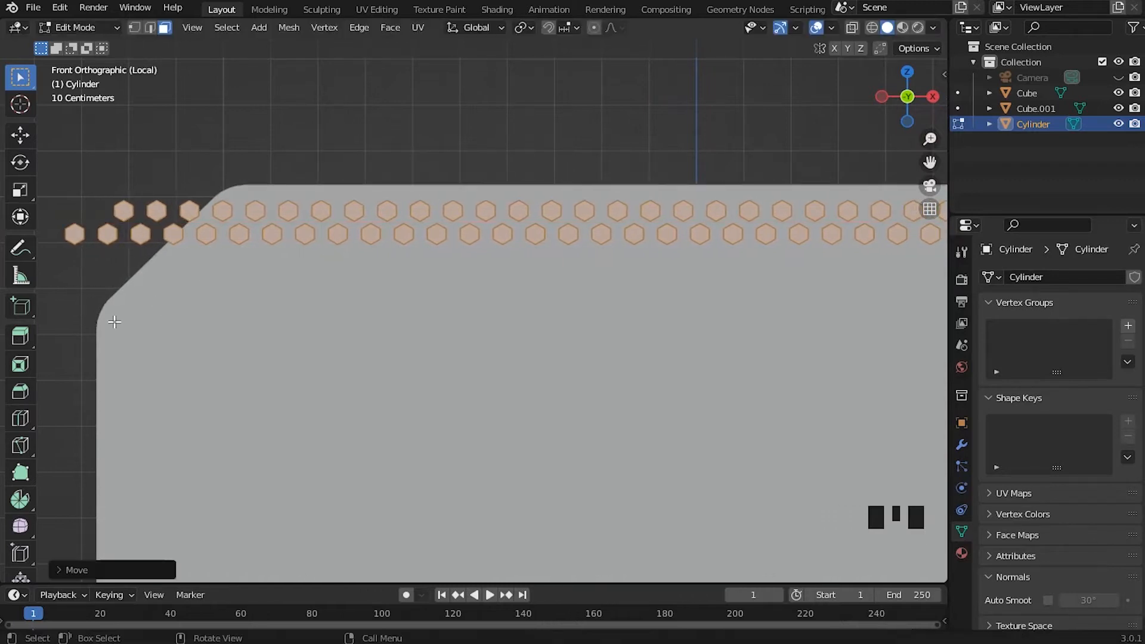
# Move both rows of hexagonal prisms about 0.19 m left along the X axis so they overhang both sides of the panel
pyautogui.scroll(-4, 708, 317)
pyautogui.keyDown('shift'); pyautogui.moveTo(708, 317); pyautogui.dragTo(524, 253, button='middle'); pyautogui.keyUp('shift')
pyautogui.press('g')
pyautogui.press('x')
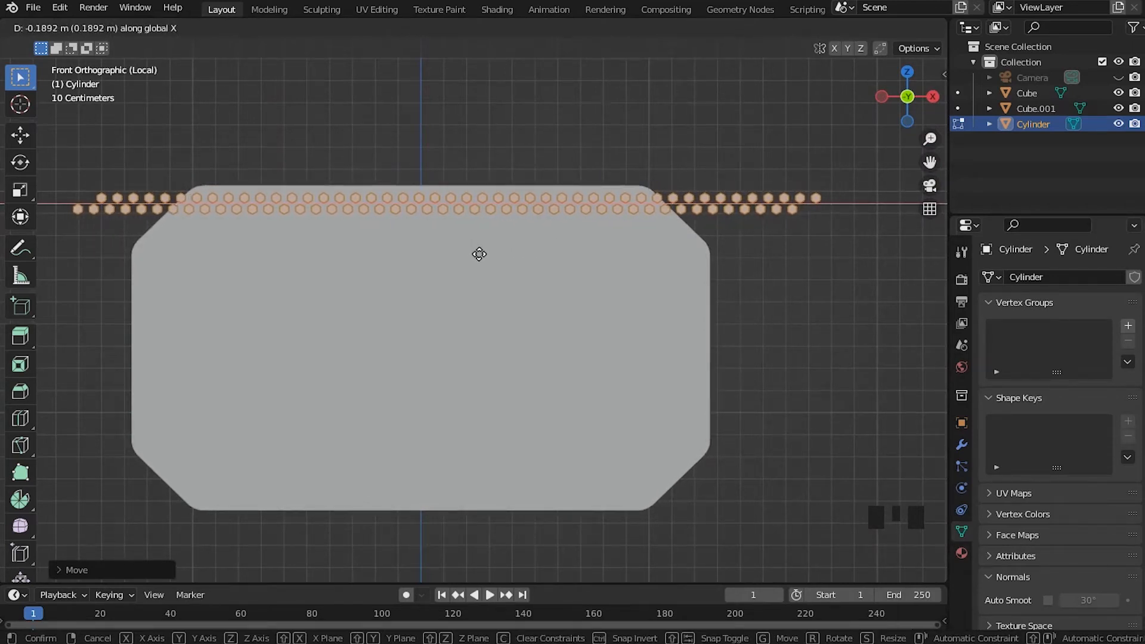
pyautogui.click(478, 255)
pyautogui.keyDown('shift'); pyautogui.moveTo(416, 264); pyautogui.dragTo(673, 294, button='middle'); pyautogui.keyUp('shift')
pyautogui.scroll(6, 557, 284)
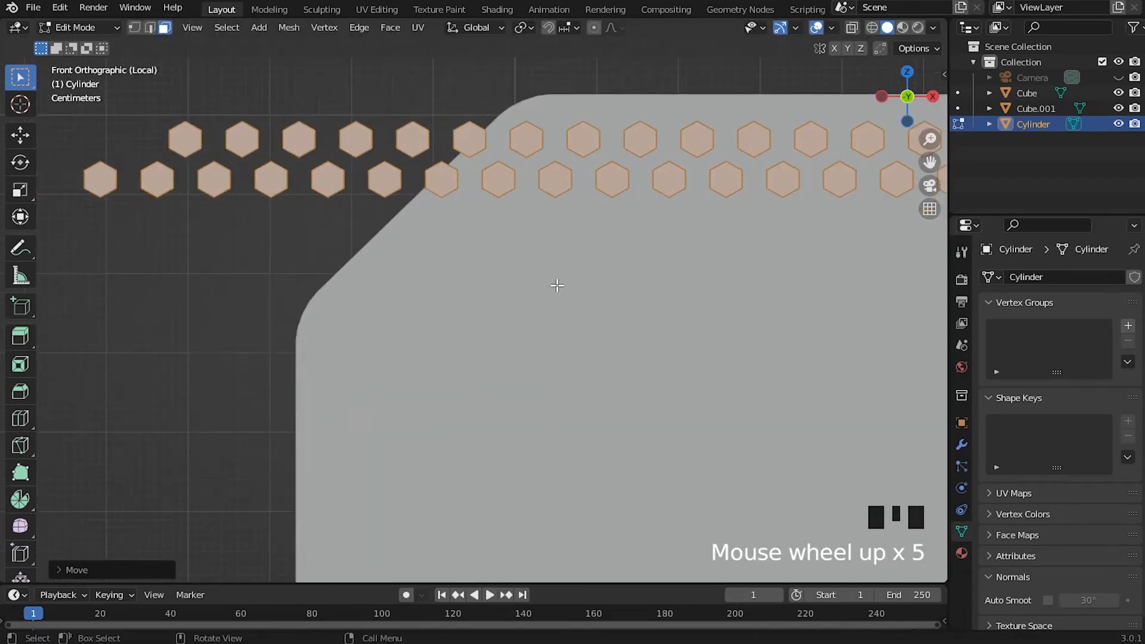
# Duplicate both rows about 0.1 m straight down along the Z axis, continuing the staggered spacing
pyautogui.keyDown('shift'); pyautogui.moveTo(523, 221); pyautogui.dragTo(495, 284, button='middle'); pyautogui.keyUp('shift')
pyautogui.hotkey('shift', 'd')
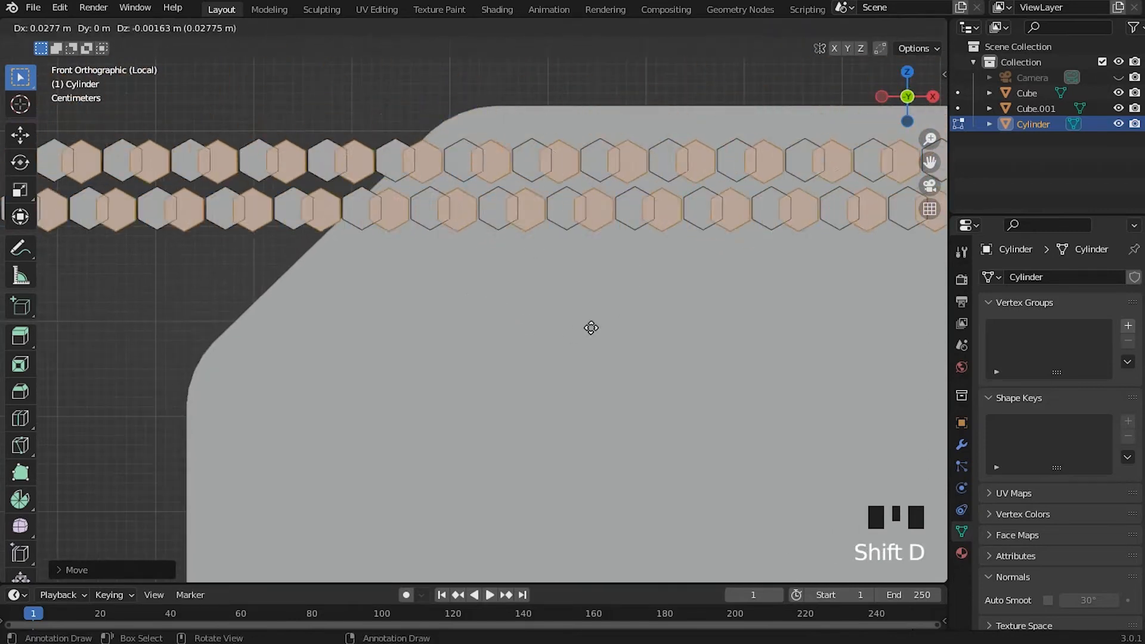
pyautogui.press('z')
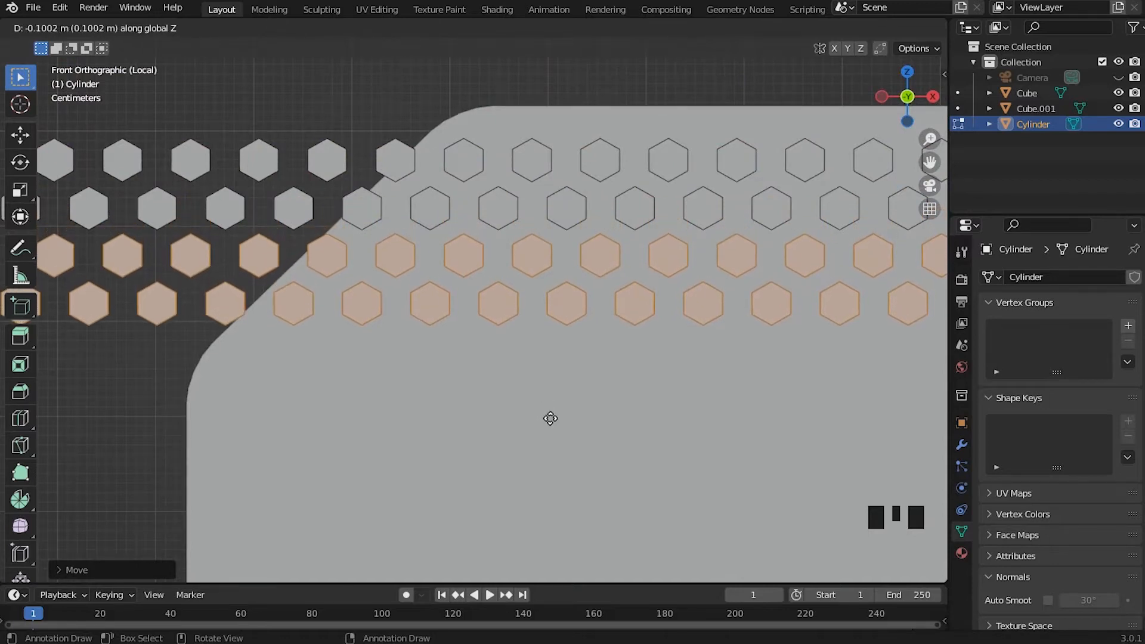
pyautogui.click(550, 417)
# Repeat the double-row duplication downward until the hexagonal prisms cover the panel's full height
pyautogui.scroll(-5, 540, 376)
pyautogui.keyDown('shift'); pyautogui.moveTo(705, 314); pyautogui.dragTo(419, 266, button='middle'); pyautogui.keyUp('shift')
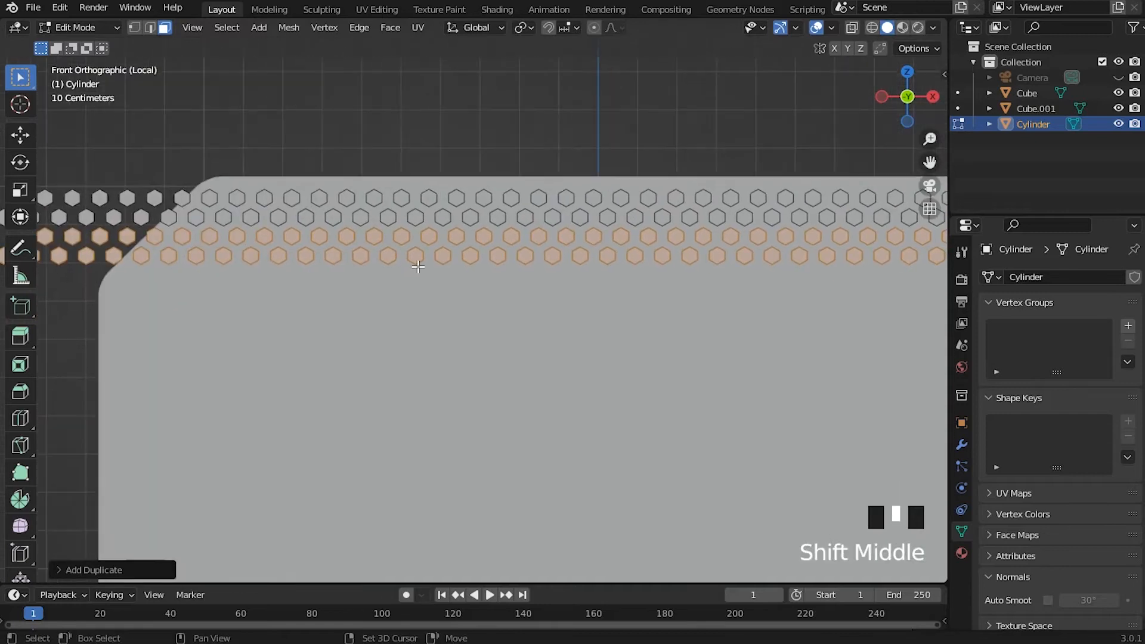
pyautogui.hotkey('shift', 'r')
pyautogui.hotkey('shift', 'r')
pyautogui.hotkey('shift', 'r')
pyautogui.hotkey('shift', 'r')
pyautogui.hotkey('shift', 'r')
pyautogui.hotkey('shift', 'r')
pyautogui.scroll(-2, 492, 224)
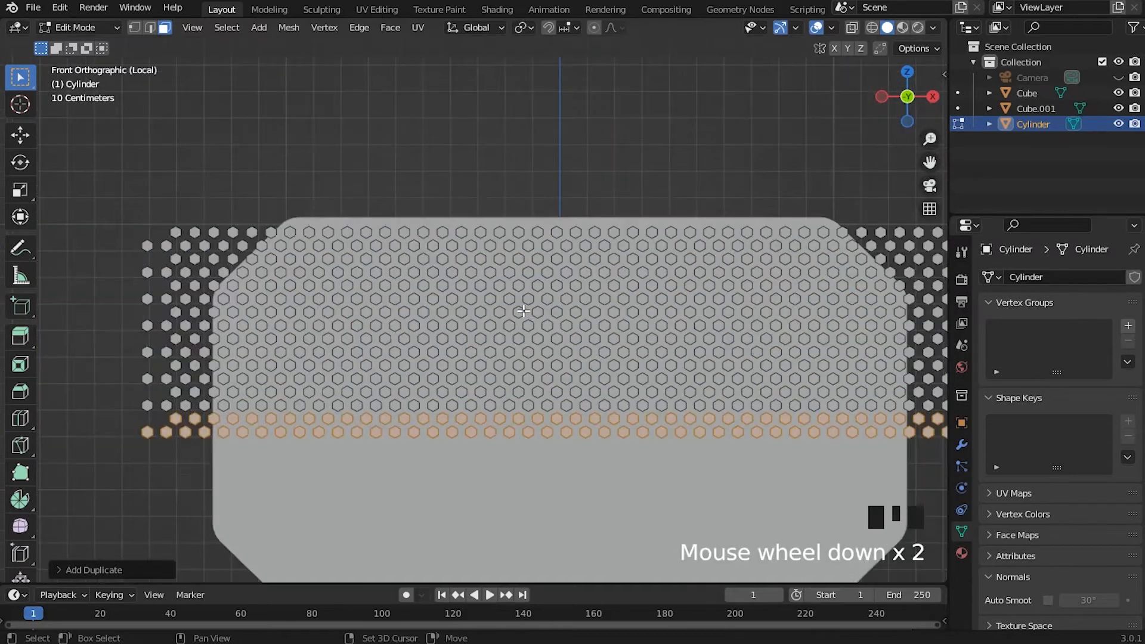
pyautogui.hotkey('shift', 'r')
pyautogui.hotkey('shift', 'r')
pyautogui.hotkey('shift', 'r')
pyautogui.hotkey('shift', 'r')
pyautogui.hotkey('shift', 'r')
pyautogui.hotkey('shift', 'r')
pyautogui.hotkey('shift', 'r')
pyautogui.hotkey('shift', 'r')
pyautogui.hotkey('shift', 'r')
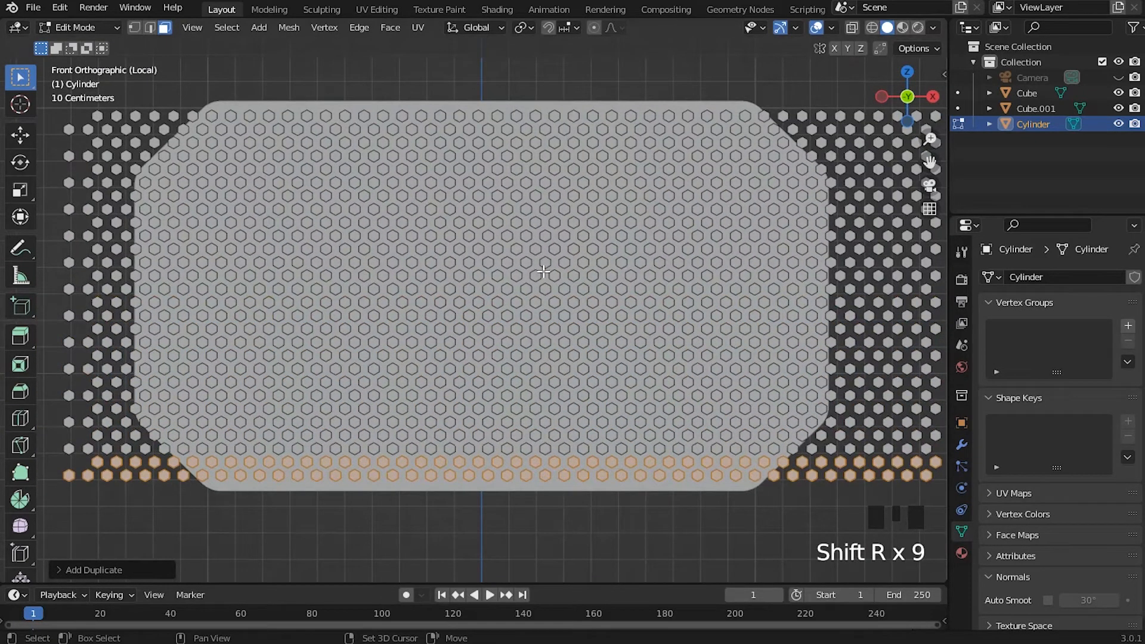
# With X-ray on, select the hexagonal prisms lying beyond the panel's right edge and delete their faces
pyautogui.scroll(-2, 612, 399)
pyautogui.keyDown('shift'); pyautogui.moveTo(835, 352); pyautogui.dragTo(667, 319, button='middle'); pyautogui.keyUp('shift')
pyautogui.click(707, 198)
pyautogui.scroll(2, 579, 184)
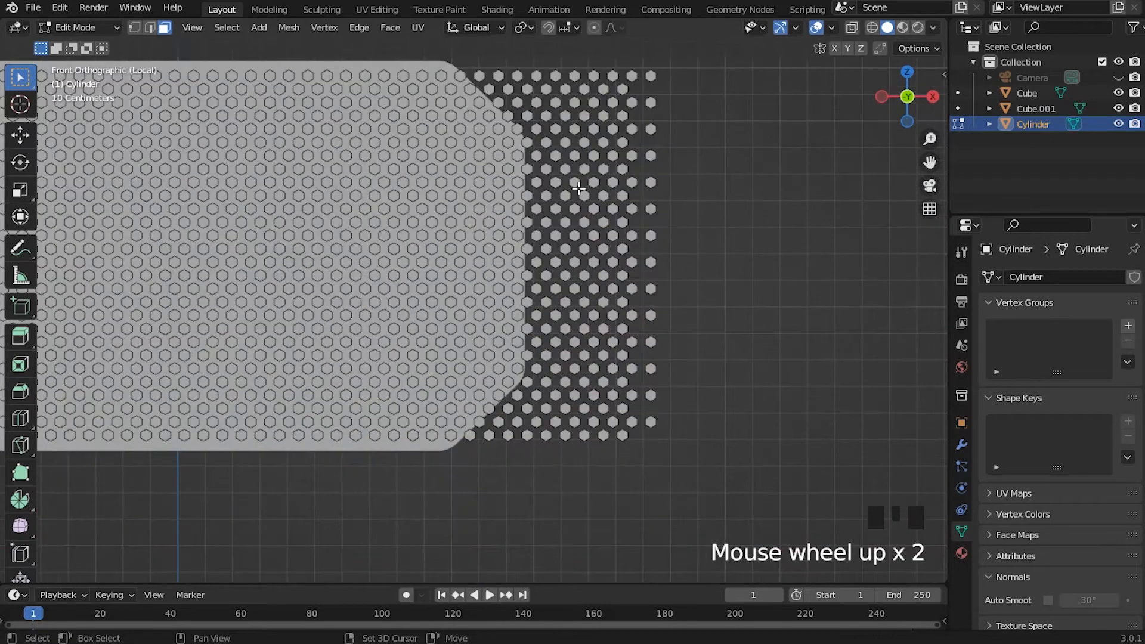
pyautogui.keyDown('shift'); pyautogui.moveTo(453, 173); pyautogui.dragTo(483, 203, button='middle'); pyautogui.keyUp('shift')
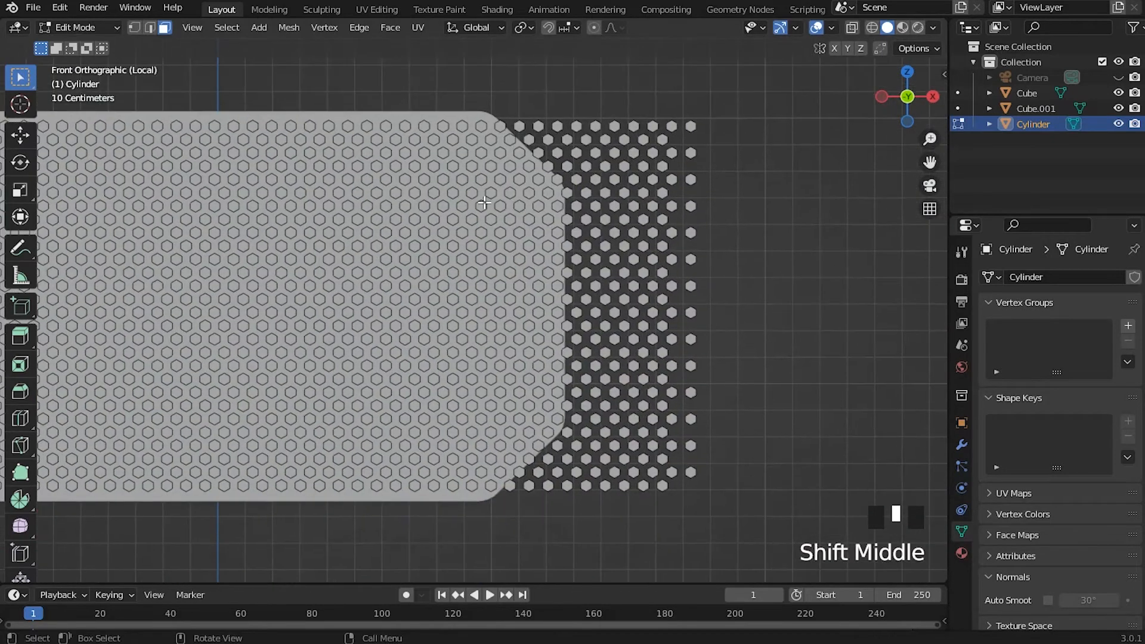
pyautogui.click(855, 27)
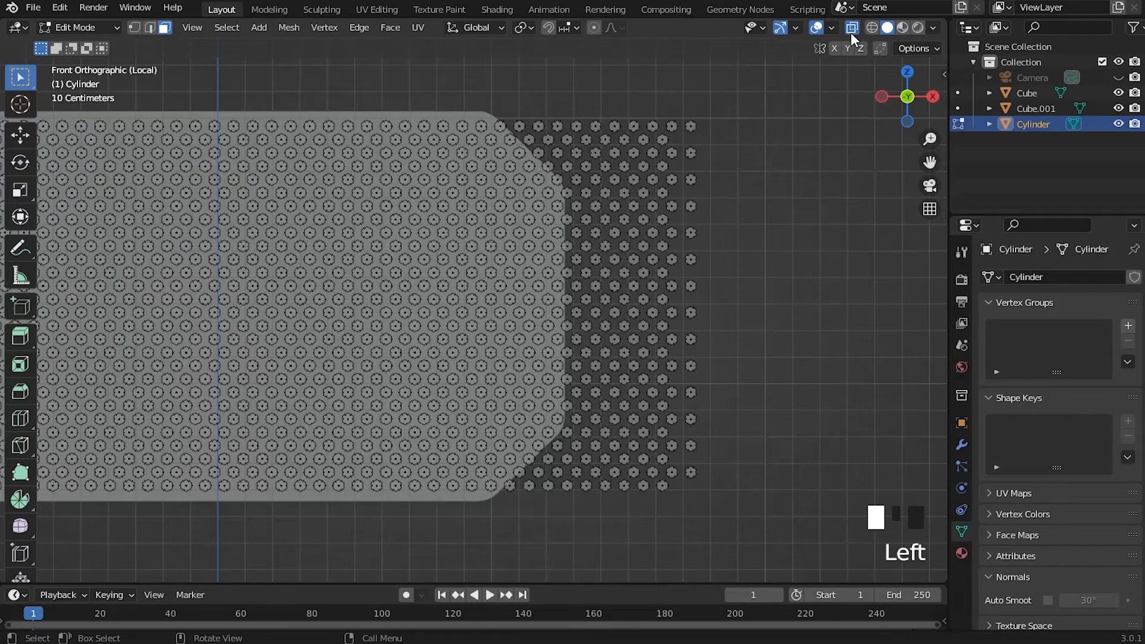
pyautogui.moveTo(744, 77); pyautogui.dragTo(572, 532)
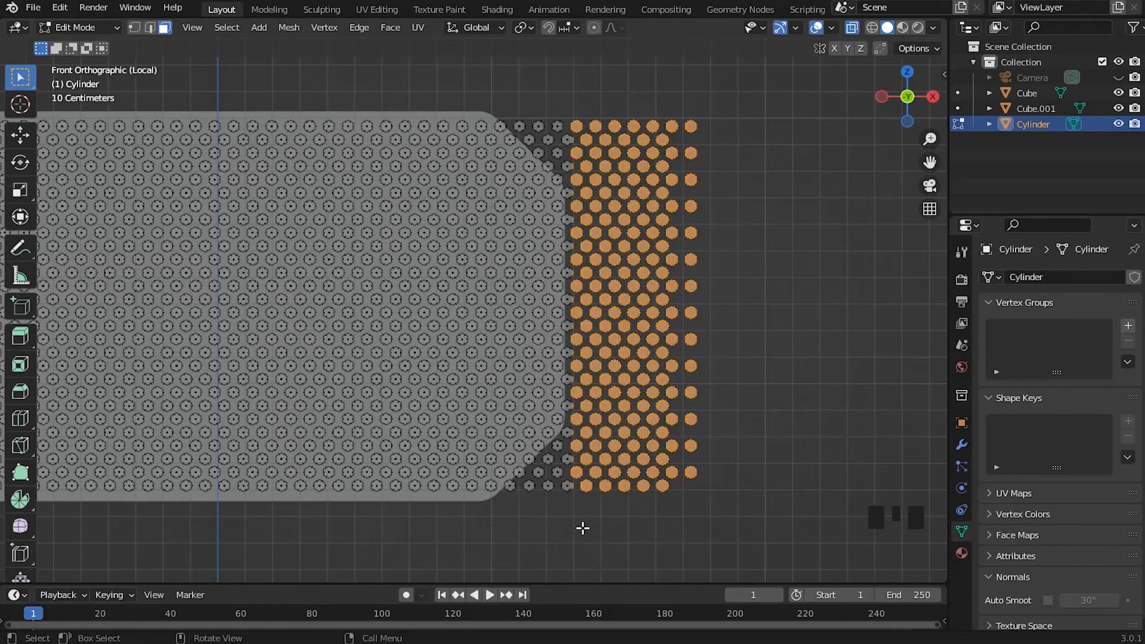
pyautogui.keyDown('shift'); pyautogui.moveTo(626, 238); pyautogui.dragTo(583, 256, button='middle'); pyautogui.keyUp('shift')
pyautogui.scroll(6, 557, 256)
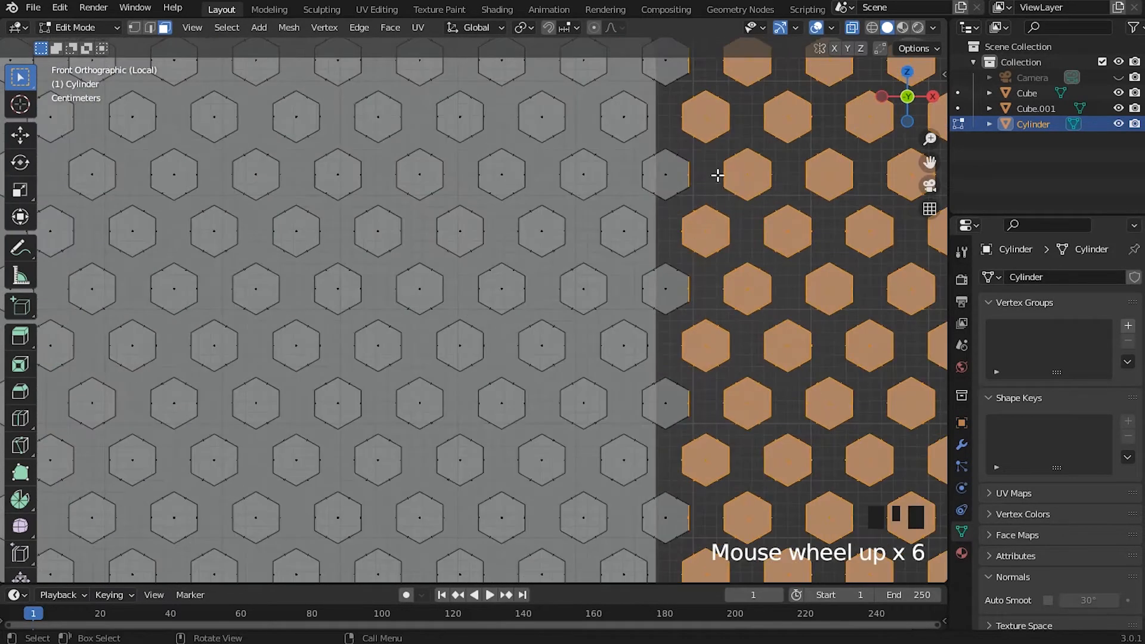
pyautogui.scroll(-4, 662, 244)
pyautogui.keyDown('shift'); pyautogui.moveTo(670, 258); pyautogui.dragTo(654, 253, button='middle'); pyautogui.keyUp('shift')
pyautogui.scroll(-4, 662, 249)
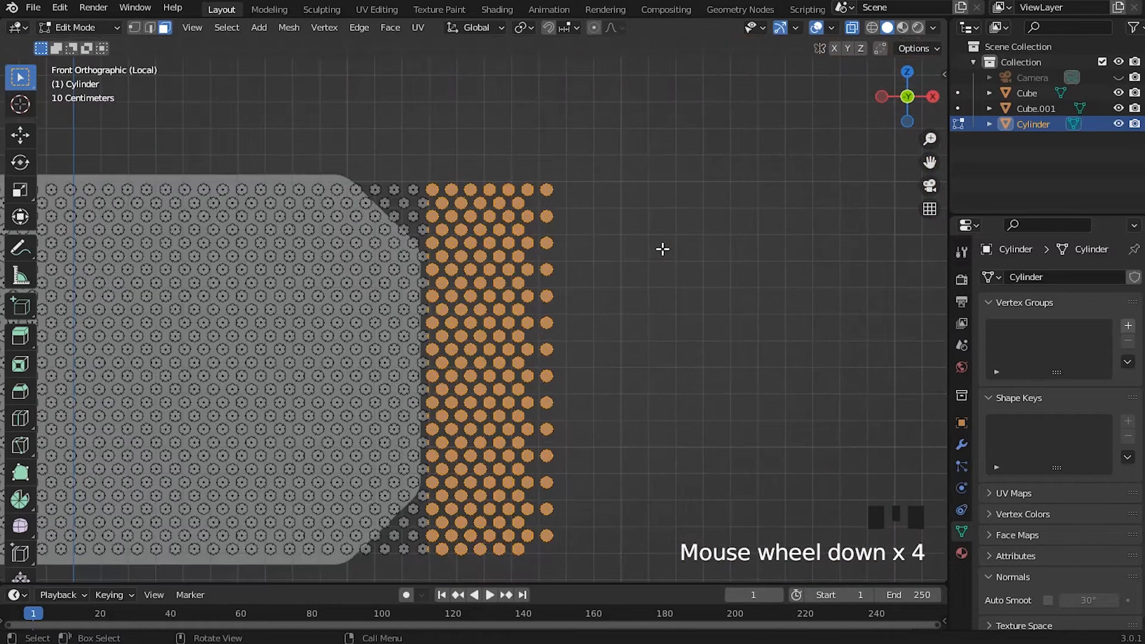
pyautogui.press('Delete')
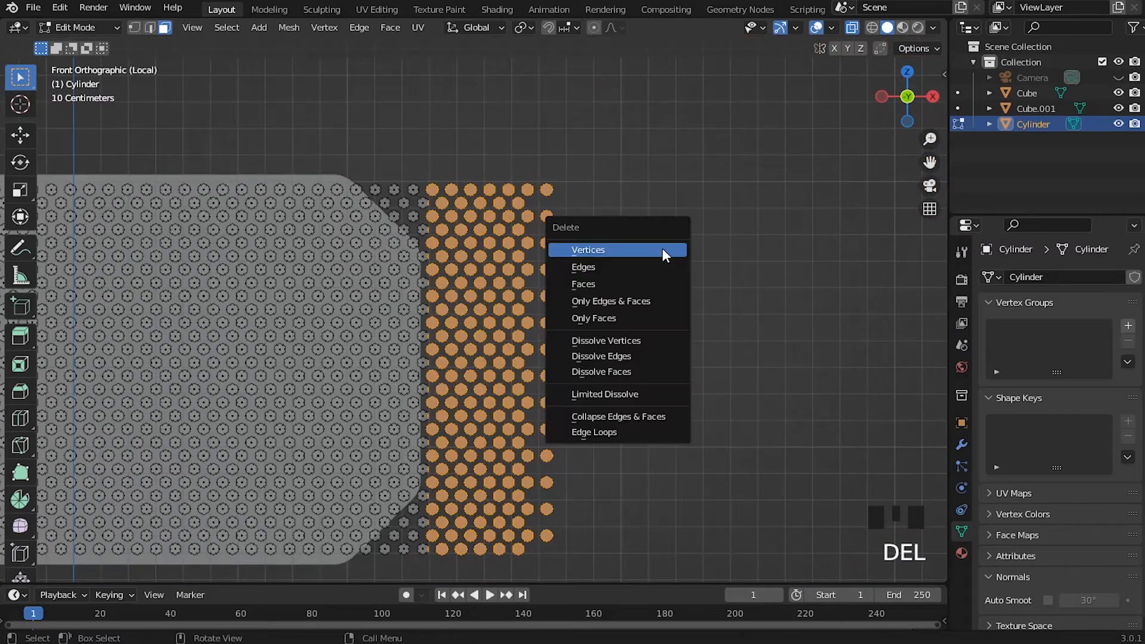
pyautogui.click(610, 284)
# Select the hexagonal prisms lying beyond the panel's left edge and delete their faces
pyautogui.keyDown('shift'); pyautogui.moveTo(239, 304); pyautogui.dragTo(723, 225, button='middle'); pyautogui.keyUp('shift')
pyautogui.keyDown('shift'); pyautogui.moveTo(331, 241); pyautogui.dragTo(606, 263, button='middle'); pyautogui.keyUp('shift')
pyautogui.moveTo(396, 81); pyautogui.dragTo(508, 534)
pyautogui.press('Delete')
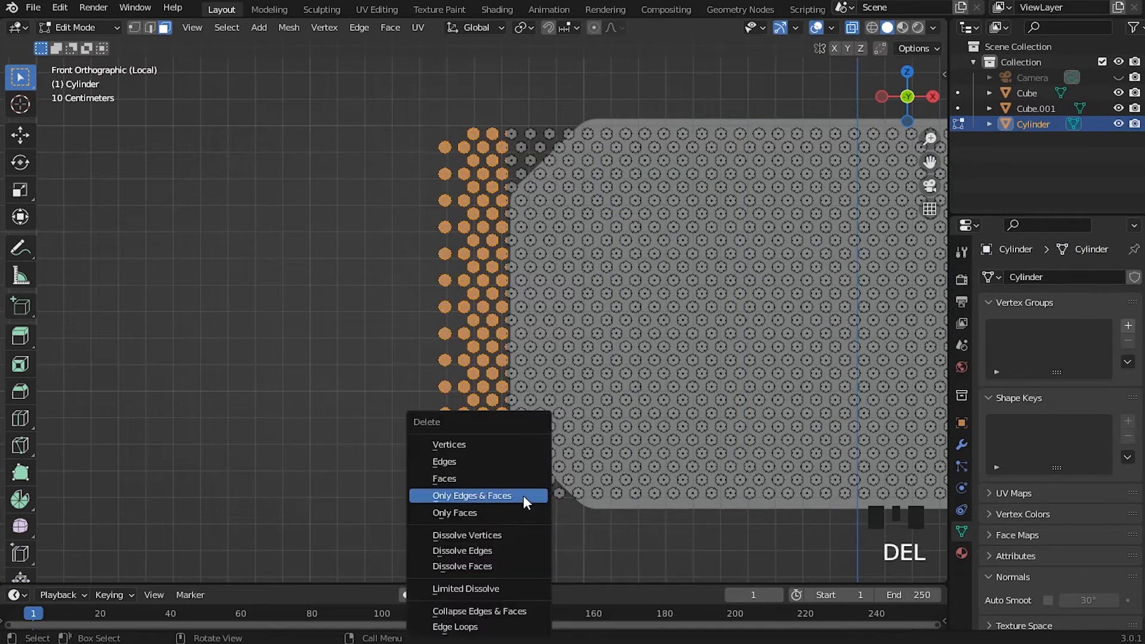
pyautogui.click(464, 478)
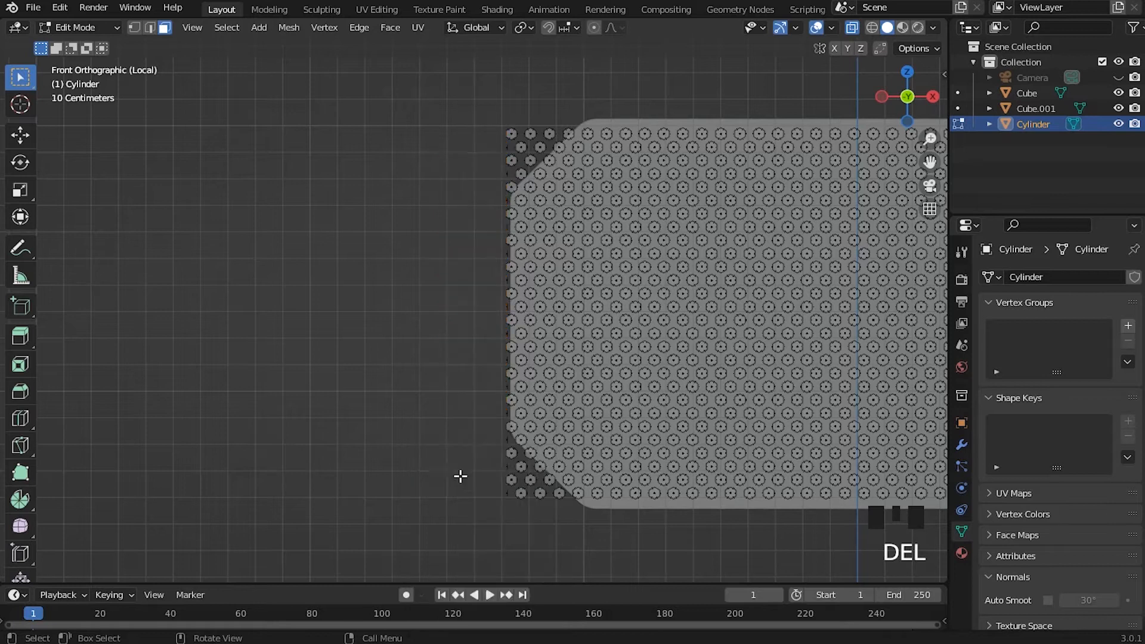
# Return the honeycomb mesh to Object Mode and turn X-ray display off
pyautogui.scroll(-3, 660, 281)
pyautogui.keyDown('shift'); pyautogui.moveTo(660, 281); pyautogui.dragTo(506, 332, button='middle'); pyautogui.keyUp('shift')
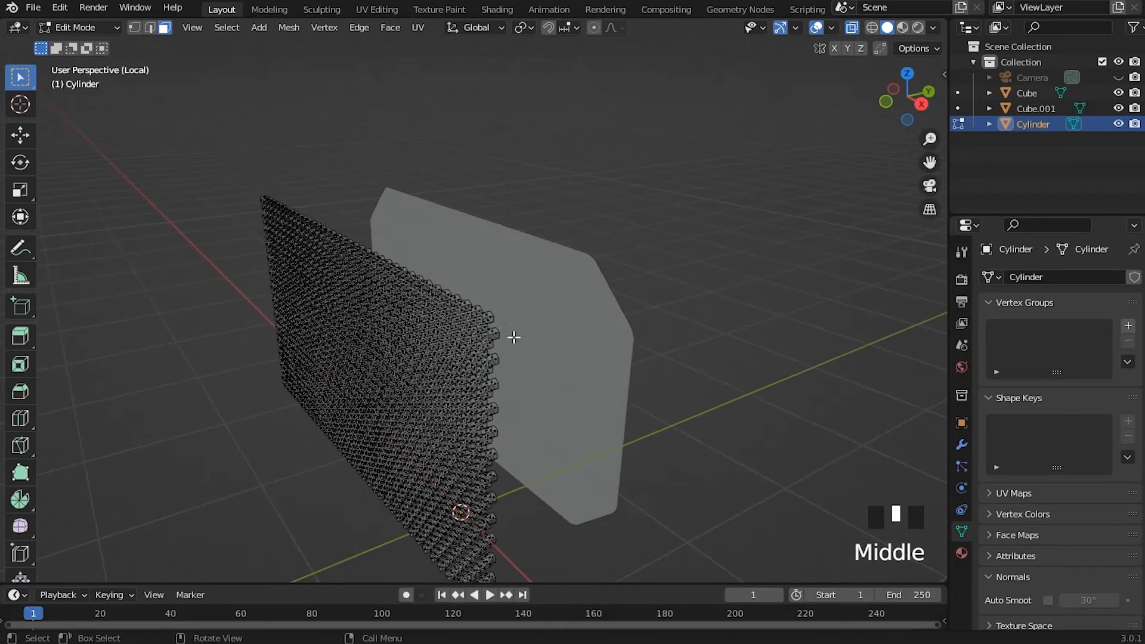
pyautogui.scroll(2, 536, 352)
pyautogui.press('Tab')
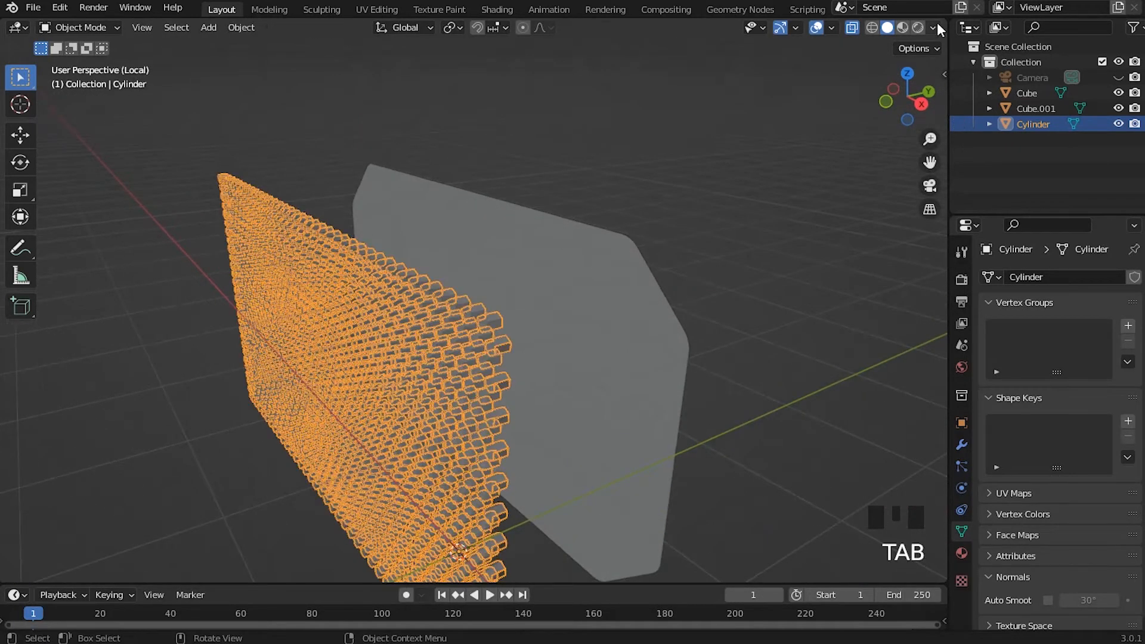
pyautogui.click(854, 28)
pyautogui.moveTo(296, 353); pyautogui.dragTo(477, 328, button='middle')
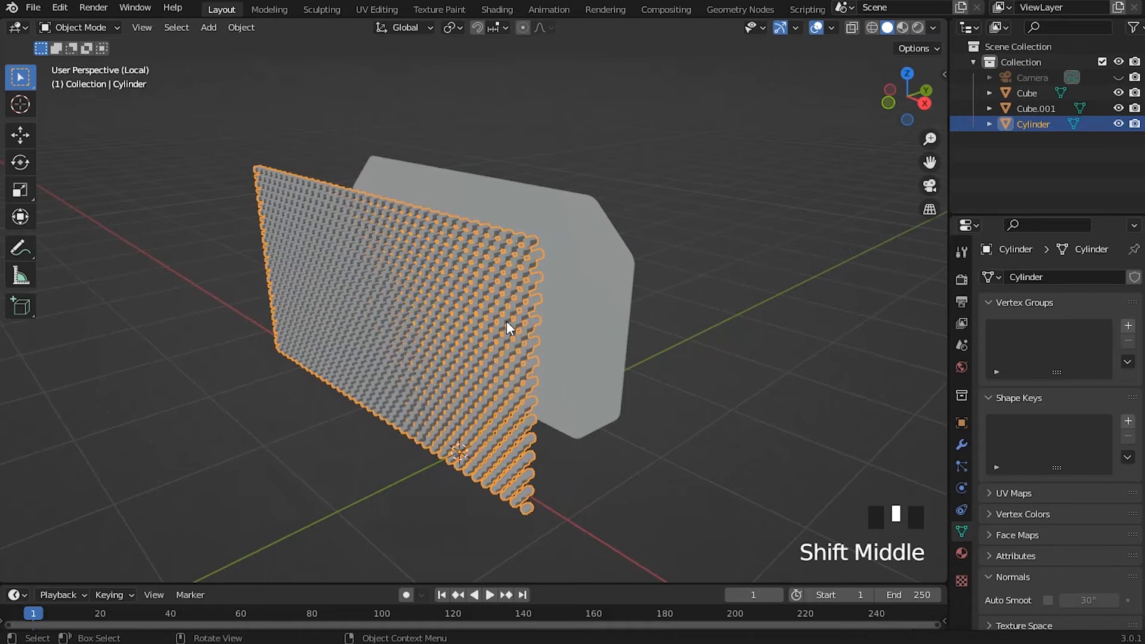
# Show the honeycomb and panel from the right side in wireframe and activate the Move tool
pyautogui.press('KP_3')
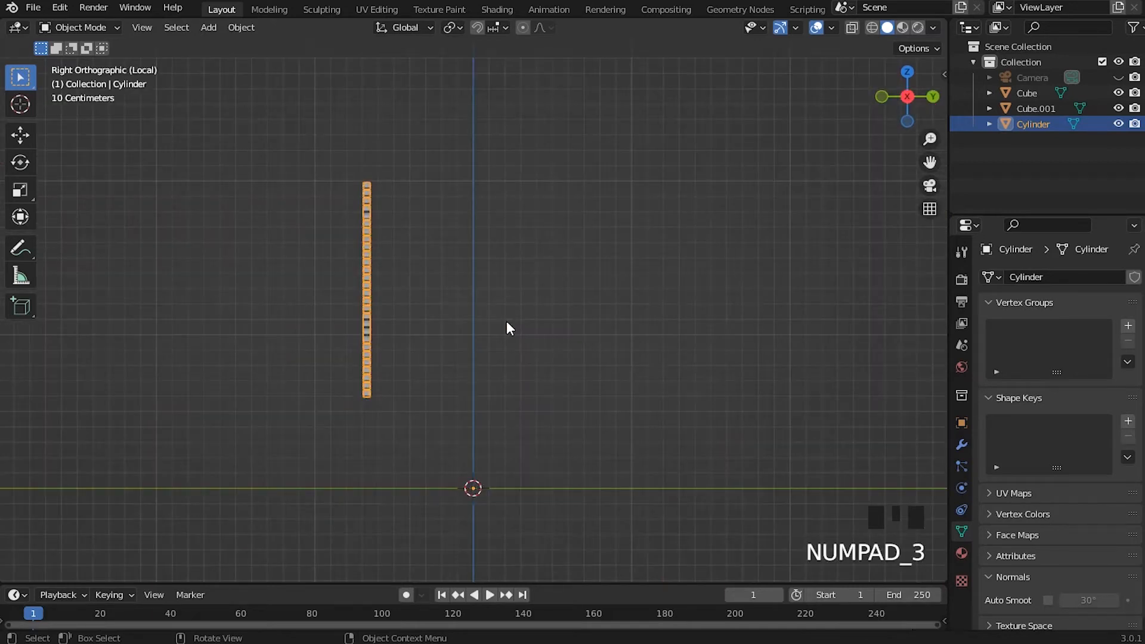
pyautogui.click(875, 27)
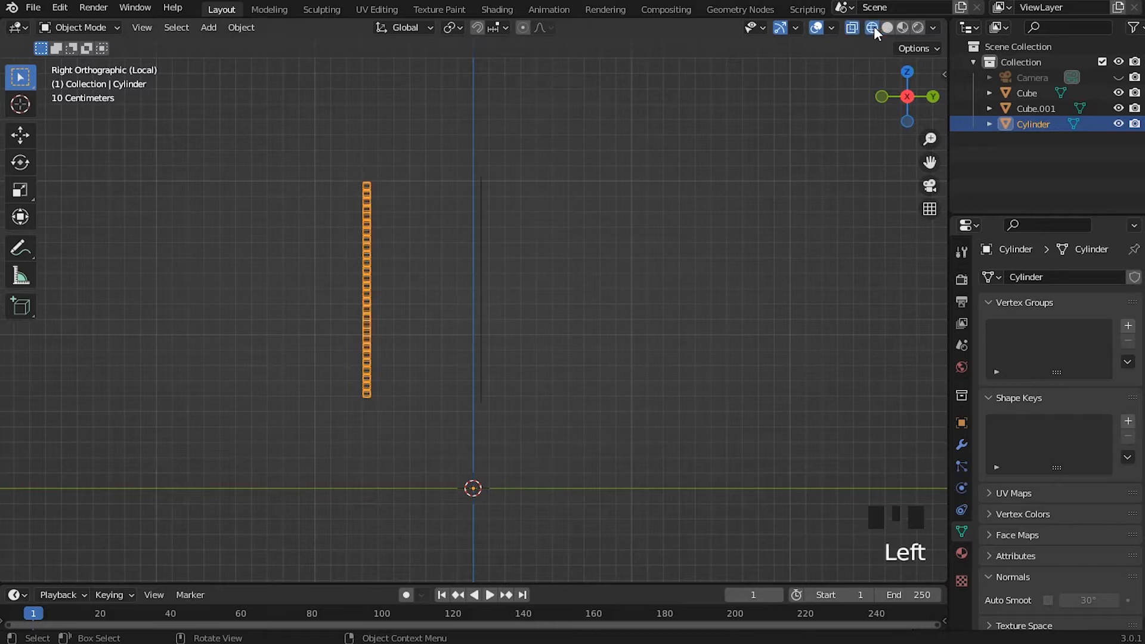
pyautogui.scroll(3, 478, 256)
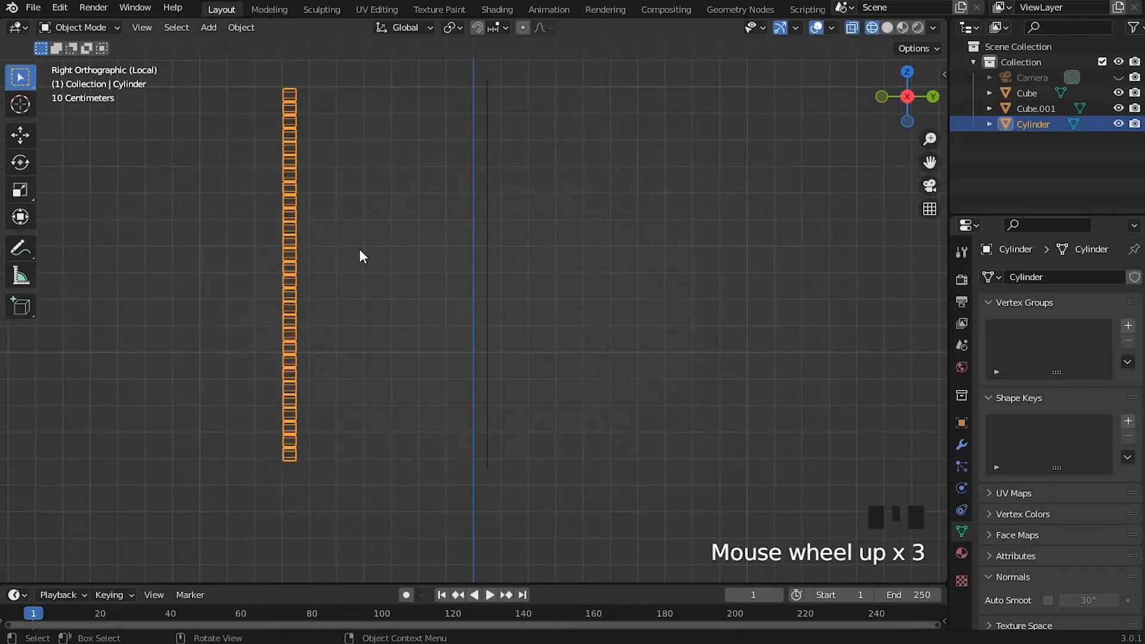
pyautogui.click(20, 135)
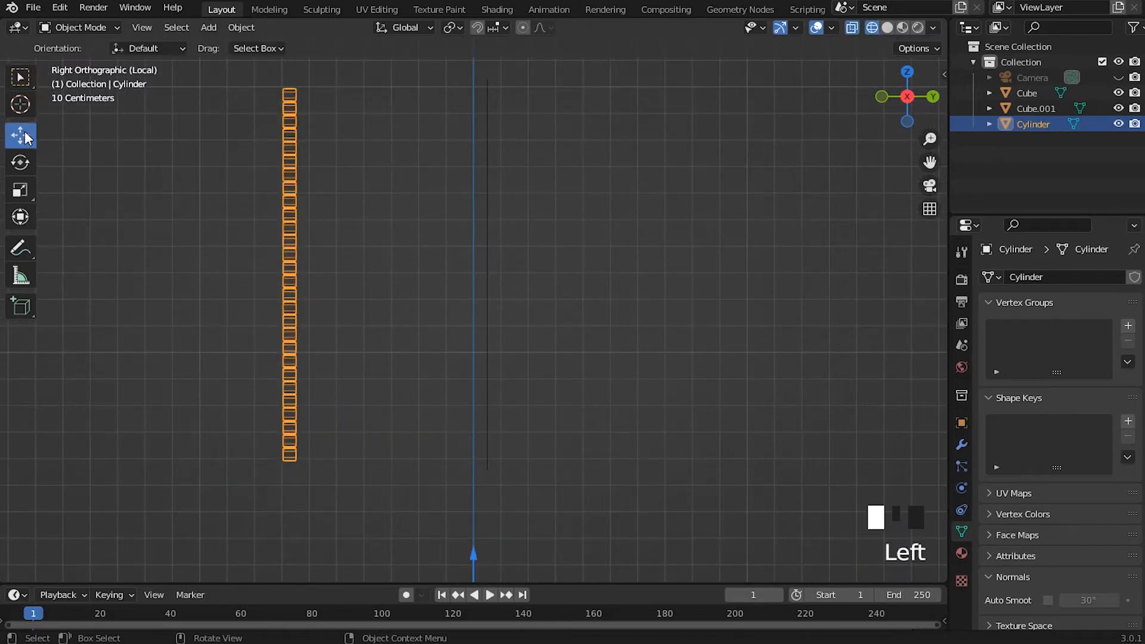
# Examine where the honeycomb object's origin and move handles sit relative to its geometry in the side view
pyautogui.scroll(-2, 481, 497)
pyautogui.keyDown('shift'); pyautogui.moveTo(481, 496); pyautogui.dragTo(512, 538, button='middle'); pyautogui.keyUp('shift')
pyautogui.scroll(4, 512, 538)
pyautogui.keyDown('shift'); pyautogui.scroll(1, 524, 417); pyautogui.keyUp('shift')
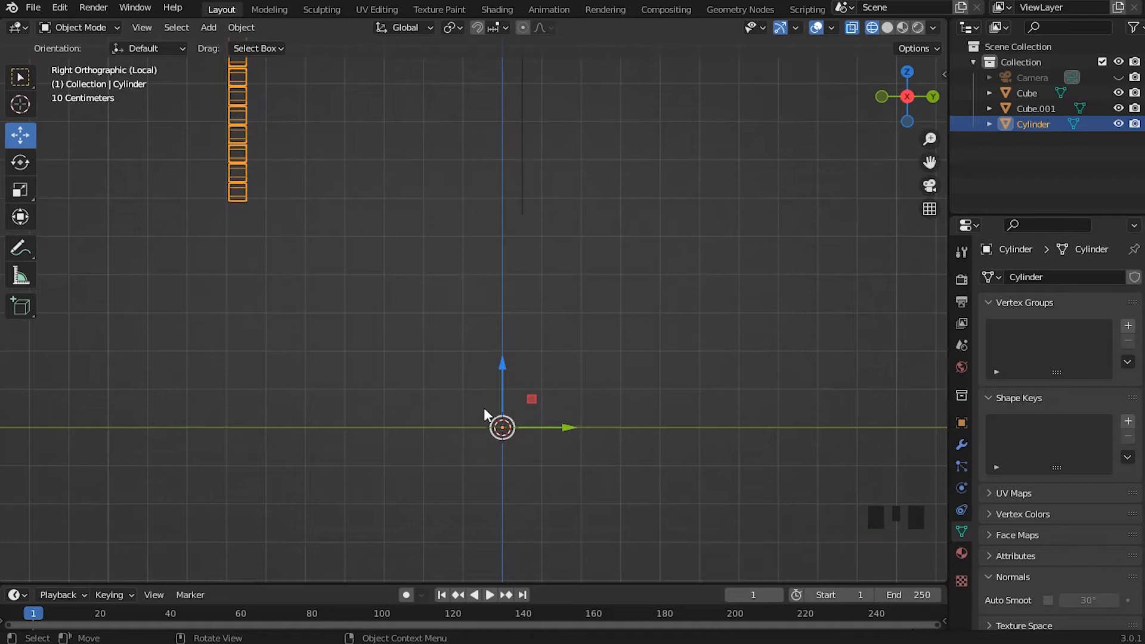
pyautogui.keyDown('shift'); pyautogui.moveTo(486, 417); pyautogui.dragTo(481, 417, button='middle'); pyautogui.keyUp('shift')
pyautogui.scroll(-2, 370, 322)
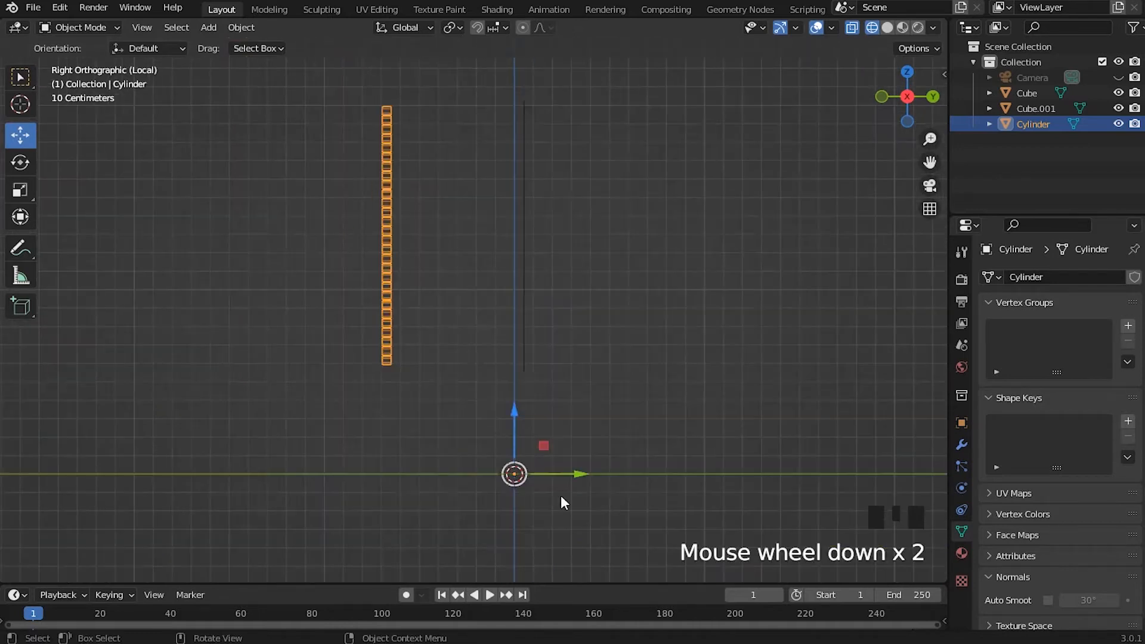
pyautogui.scroll(5, 560, 496)
pyautogui.keyDown('shift'); pyautogui.moveTo(569, 420); pyautogui.dragTo(508, 233, button='middle'); pyautogui.keyUp('shift')
pyautogui.scroll(2, 511, 531)
pyautogui.keyDown('shift'); pyautogui.moveTo(545, 563); pyautogui.dragTo(478, 354, button='middle'); pyautogui.keyUp('shift')
pyautogui.scroll(4, 517, 377)
pyautogui.scroll(-13, 507, 358)
pyautogui.scroll(5, 476, 313)
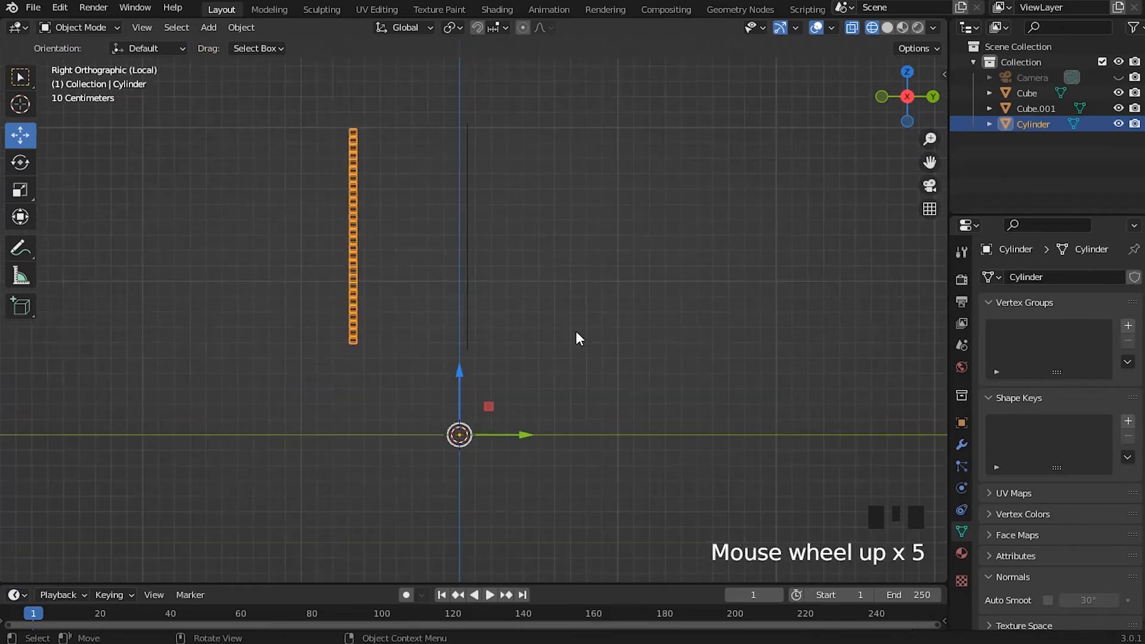
pyautogui.press('r')
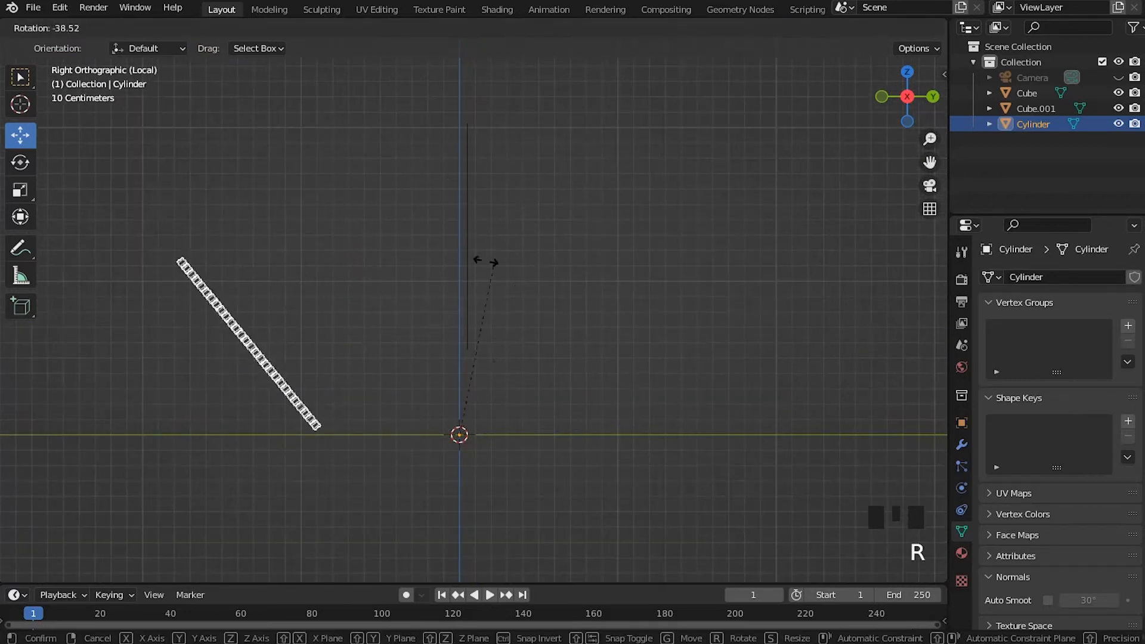
pyautogui.click(553, 338)
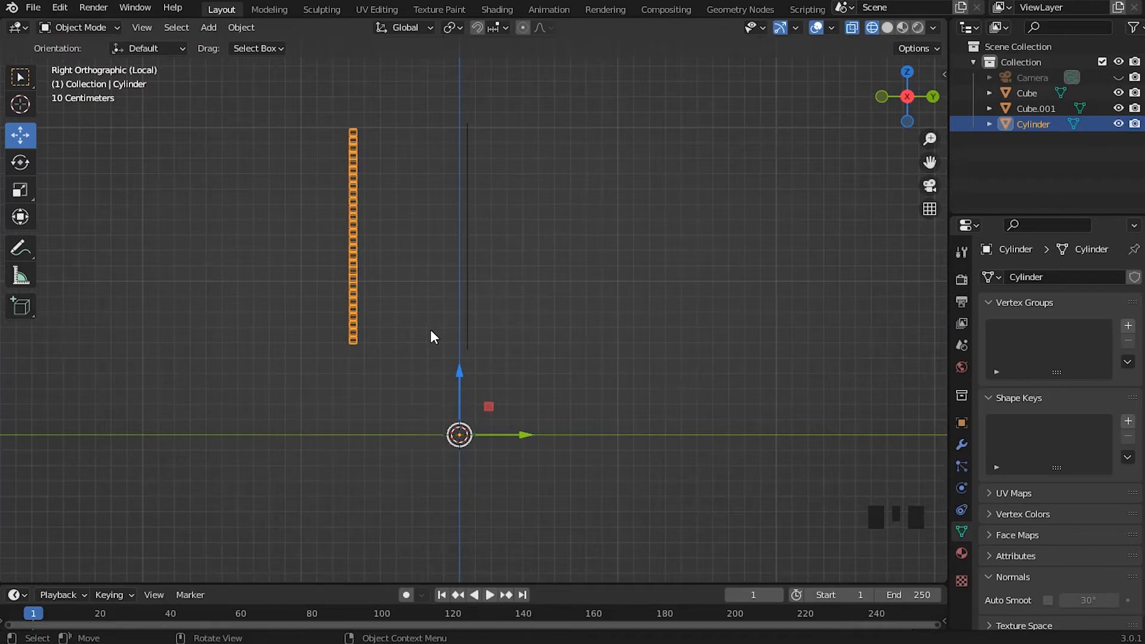
pyautogui.scroll(1, 360, 255)
pyautogui.hotkey('ctrl', 'z')
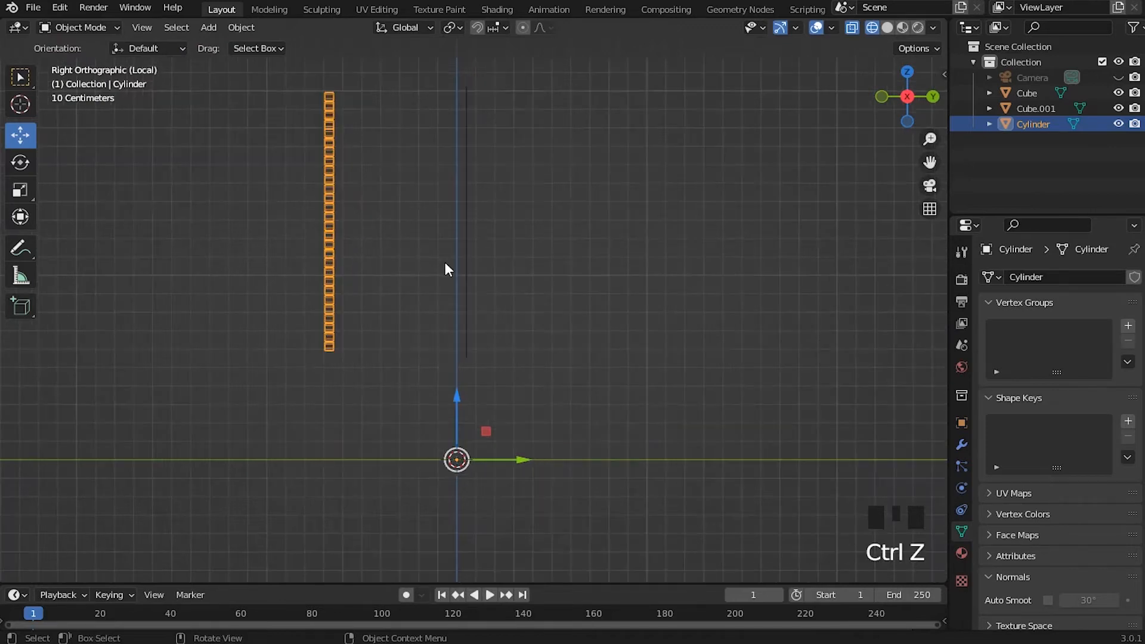
# Set the honeycomb object's origin to its geometry
pyautogui.rightClick(331, 204)
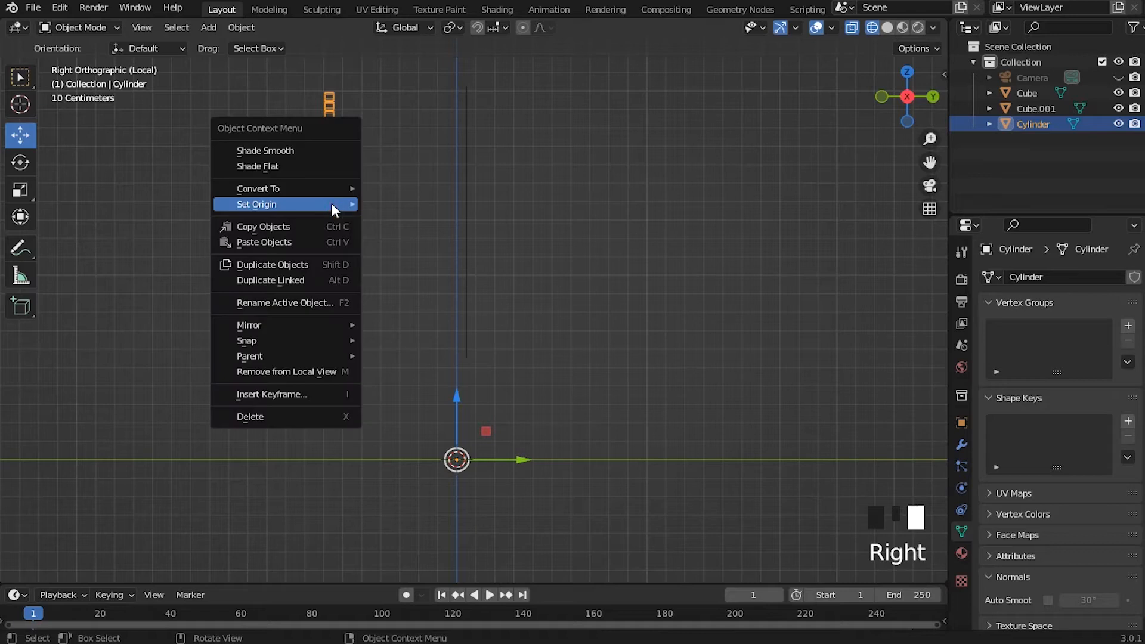
pyautogui.moveTo(331, 204)
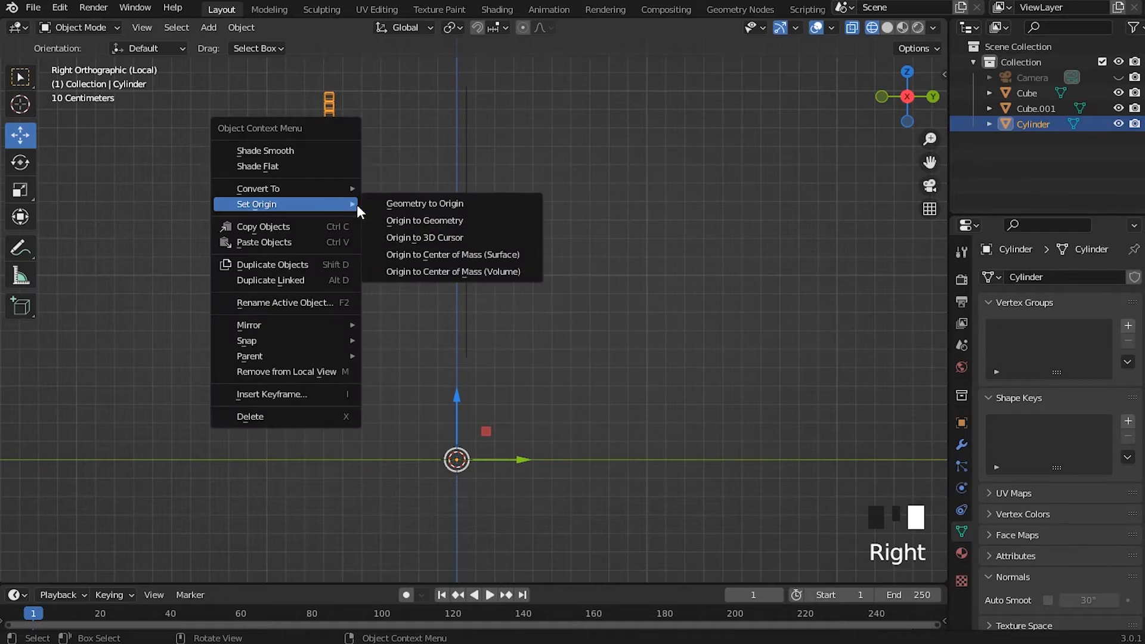
pyautogui.click(455, 221)
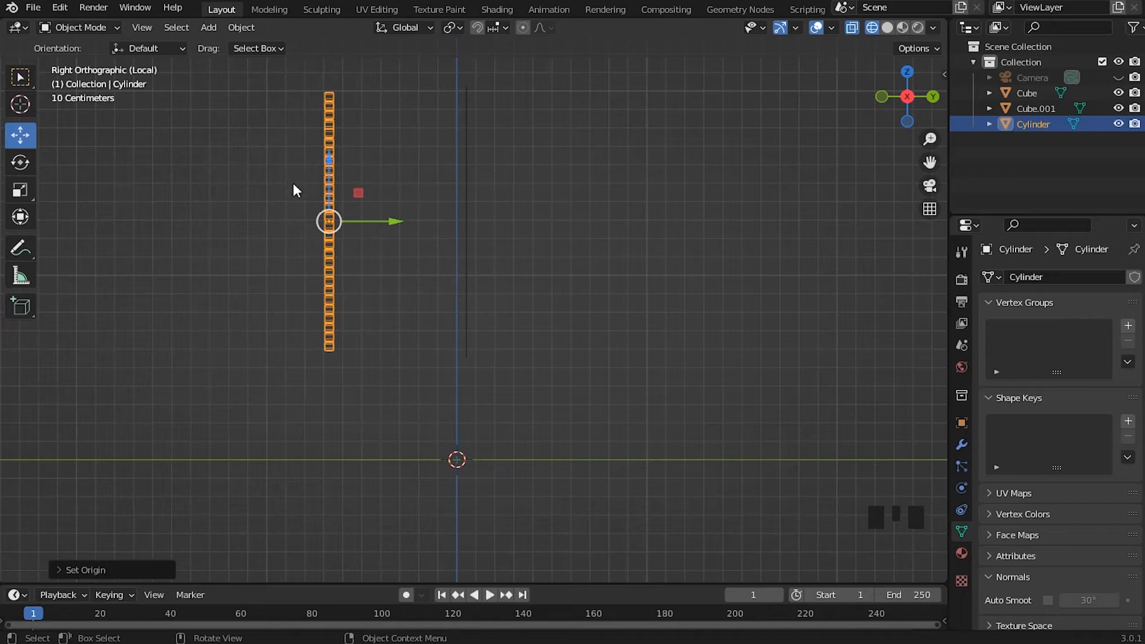
# Move the honeycomb object along the Y axis until the thin panel runs through the middle of its prisms
pyautogui.keyDown('shift'); pyautogui.moveTo(292, 240); pyautogui.dragTo(409, 391, button='middle'); pyautogui.keyUp('shift')
pyautogui.scroll(1, 380, 382)
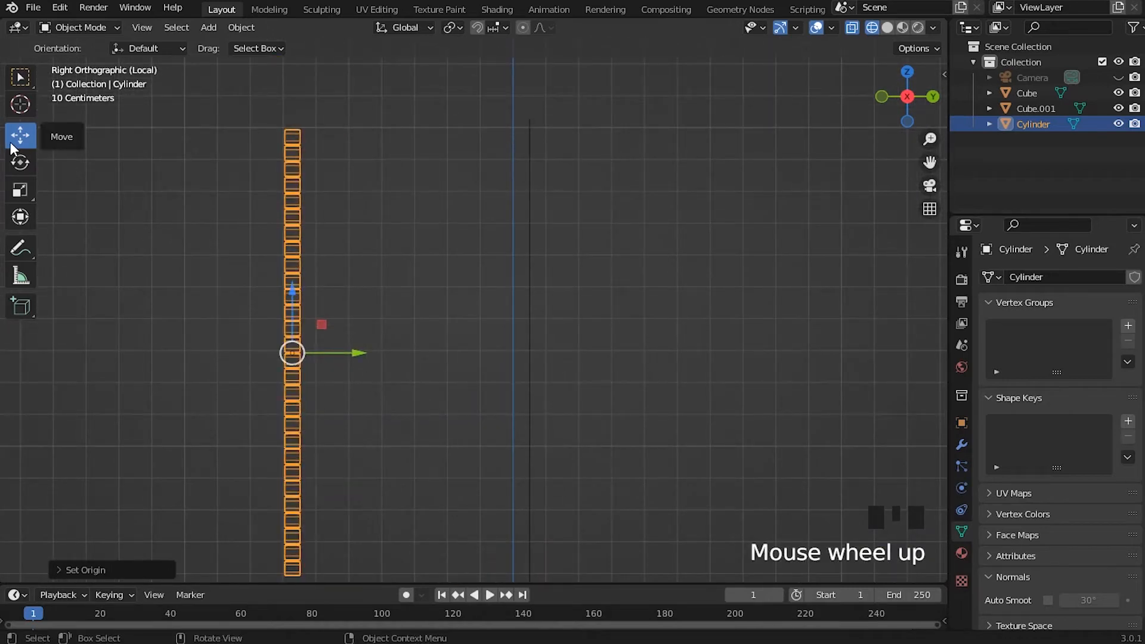
pyautogui.moveTo(358, 355); pyautogui.dragTo(601, 371)
pyautogui.scroll(7, 596, 271)
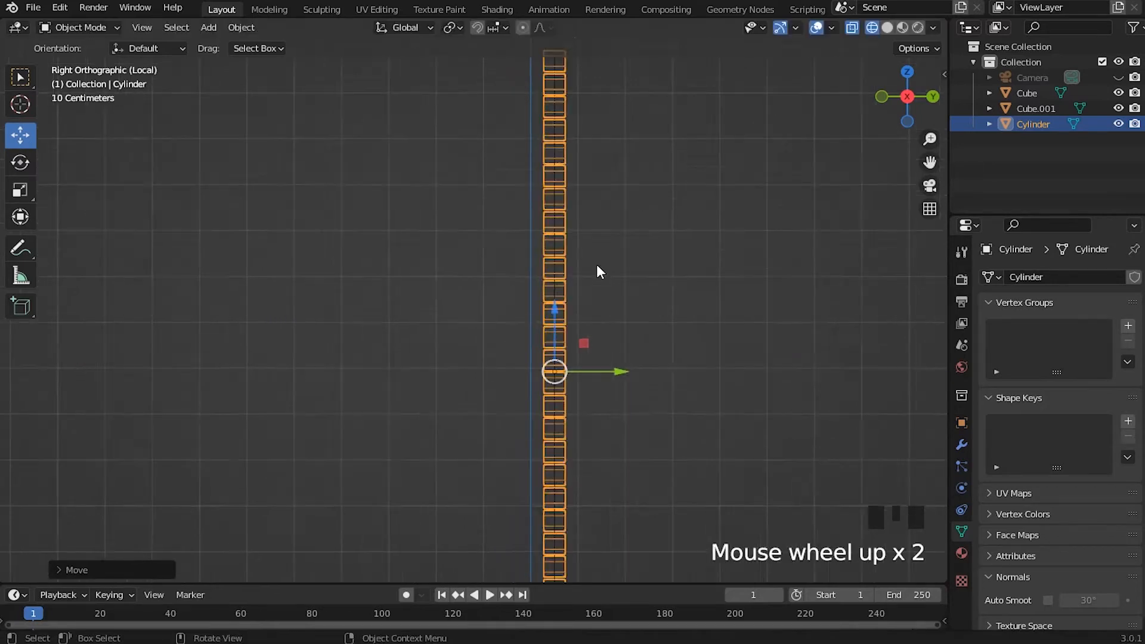
pyautogui.keyDown('shift'); pyautogui.moveTo(692, 469); pyautogui.dragTo(553, 227, button='middle'); pyautogui.keyUp('shift')
pyautogui.scroll(3, 554, 233)
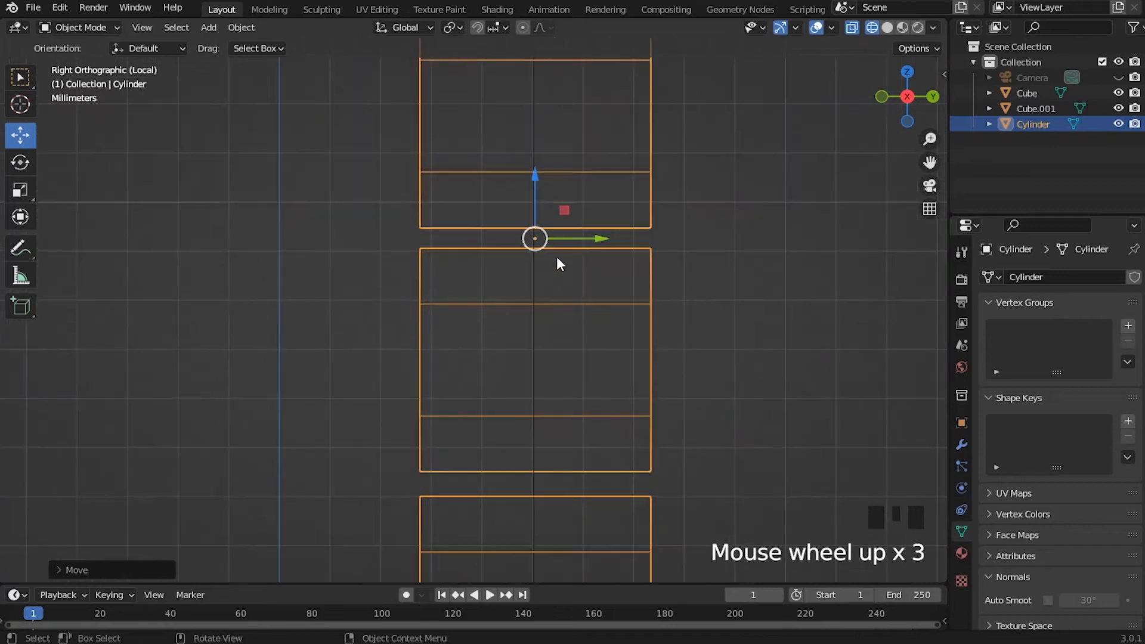
# Switch the viewport from wireframe to solid shading with the honeycomb and panel in a perspective view
pyautogui.click(591, 241)
pyautogui.scroll(-12, 409, 319)
pyautogui.moveTo(404, 273); pyautogui.dragTo(398, 318, button='middle')
pyautogui.scroll(-7, 460, 337)
pyautogui.keyDown('shift'); pyautogui.scroll(1, 399, 317); pyautogui.keyUp('shift')
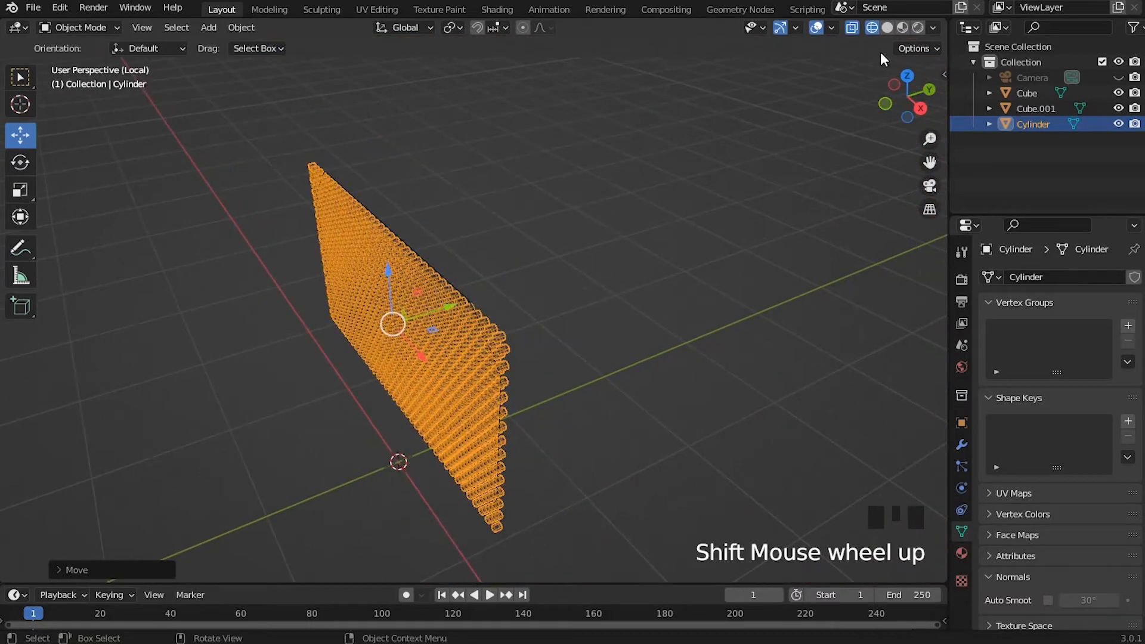
pyautogui.click(872, 28)
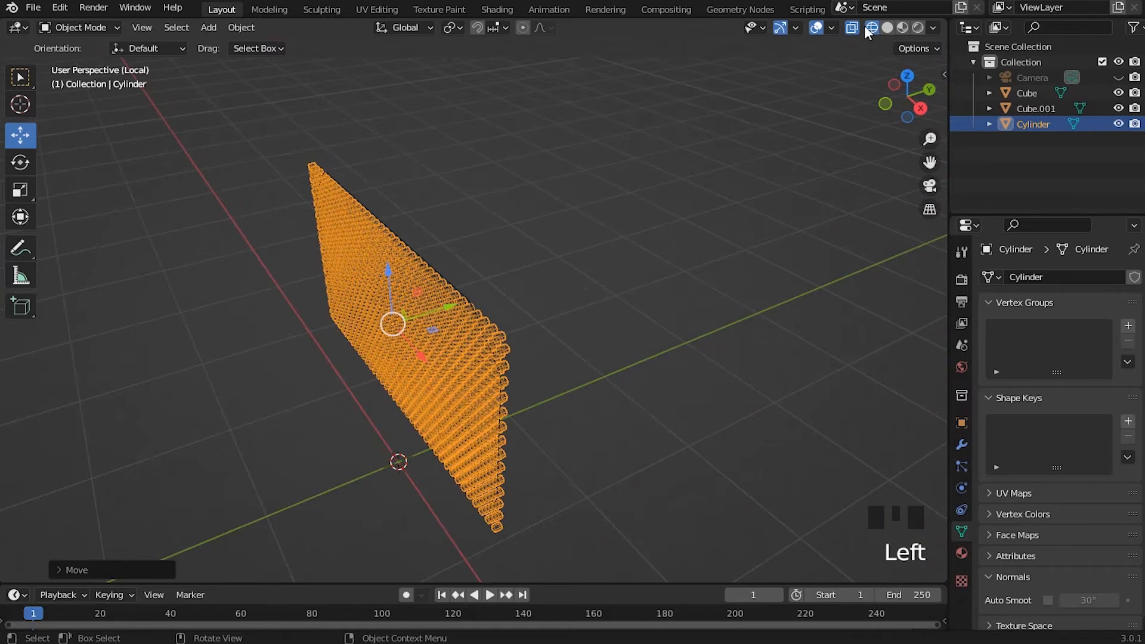
pyautogui.click(887, 28)
# Examine from several angles how the hexagonal prisms protrude through both sides of the panel
pyautogui.moveTo(442, 257)
pyautogui.mouseDown(button='middle')
pyautogui.moveTo(460, 264)
pyautogui.moveTo(568, 112)
pyautogui.mouseUp(button='middle')
pyautogui.click(205, 305)
pyautogui.moveTo(205, 306); pyautogui.dragTo(335, 332, button='middle')
pyautogui.scroll(2, 509, 424)
pyautogui.moveTo(509, 424); pyautogui.dragTo(173, 343, button='middle')
pyautogui.moveTo(555, 310); pyautogui.dragTo(680, 250, button='middle')
pyautogui.scroll(-3, 449, 220)
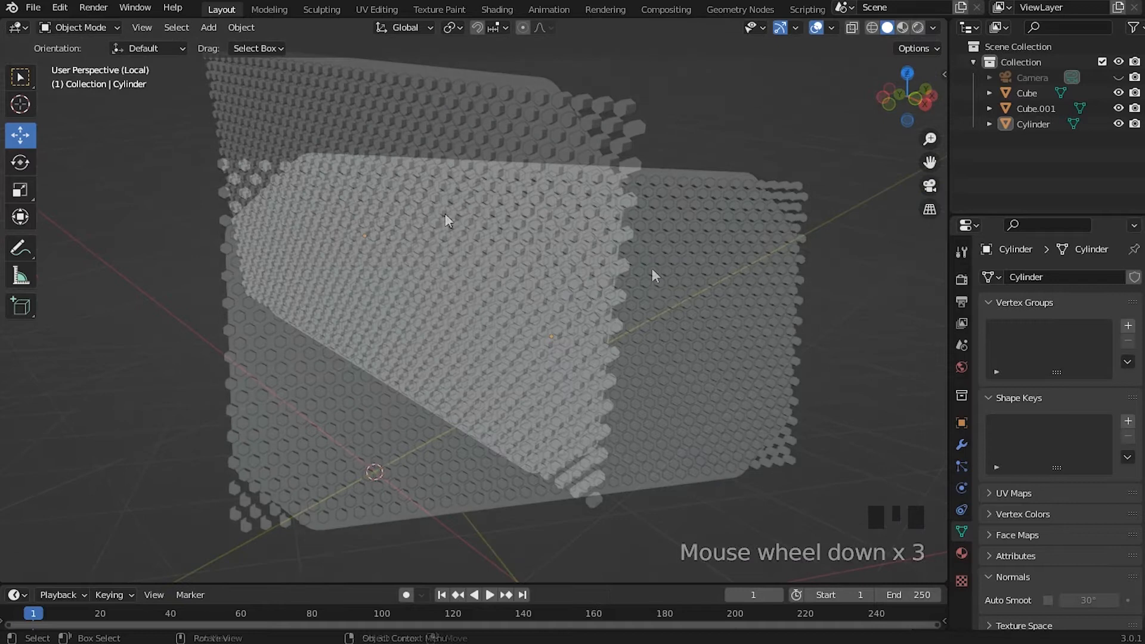
pyautogui.moveTo(445, 213); pyautogui.dragTo(451, 248, button='middle')
pyautogui.scroll(1, 422, 287)
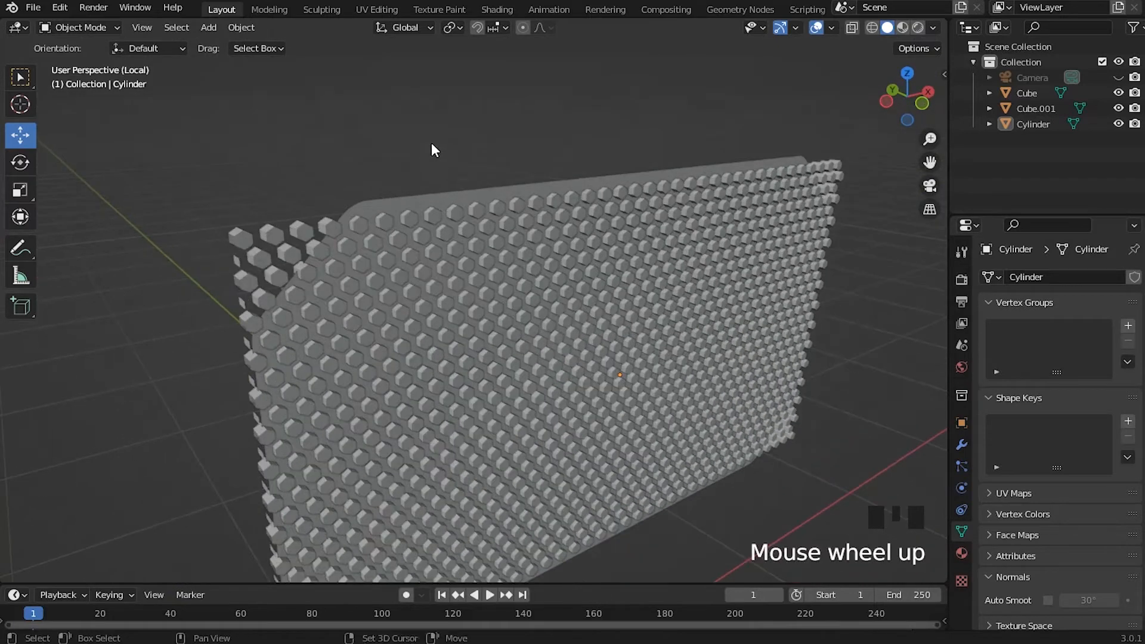
# Select the thin octagonal panel and apply all of its transforms
pyautogui.click(383, 203)
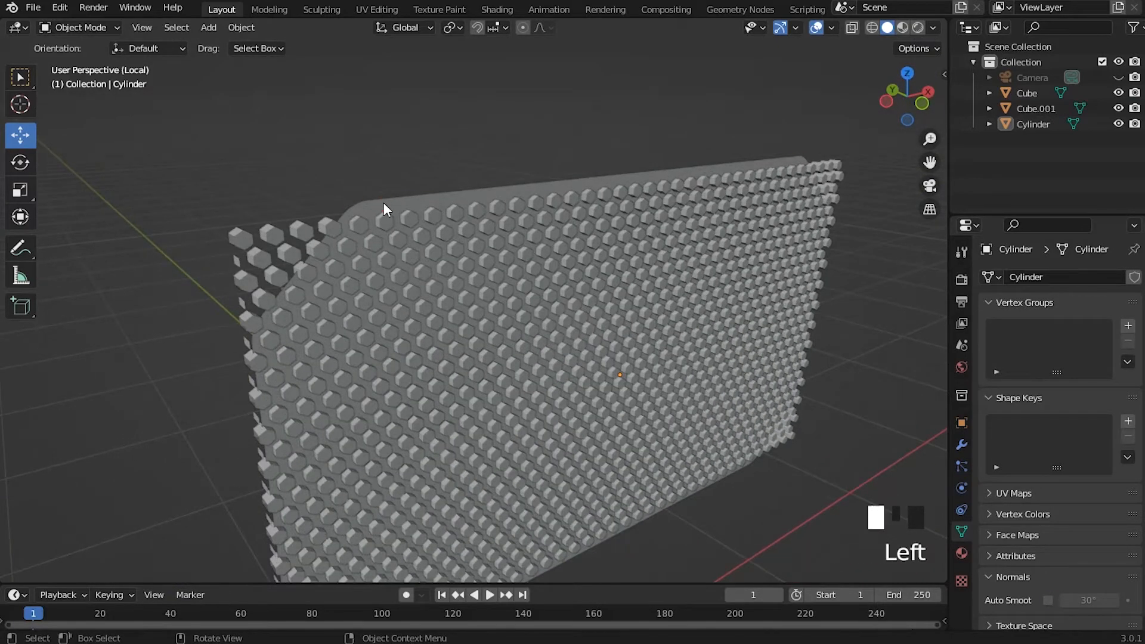
pyautogui.scroll(-2, 466, 207)
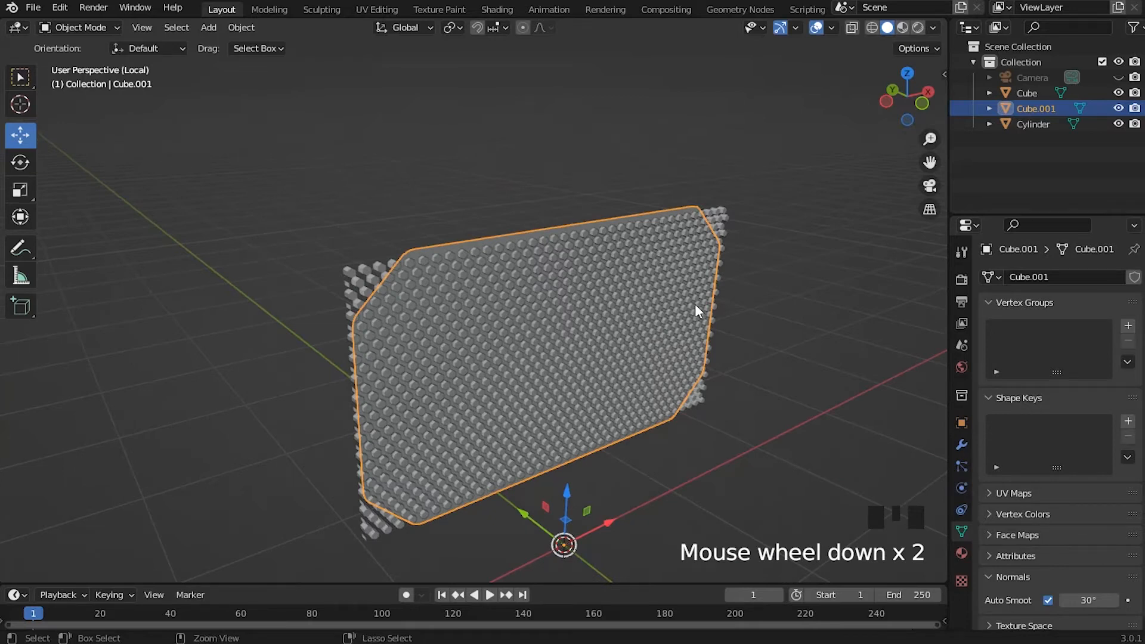
pyautogui.hotkey('ctrl', 'a')
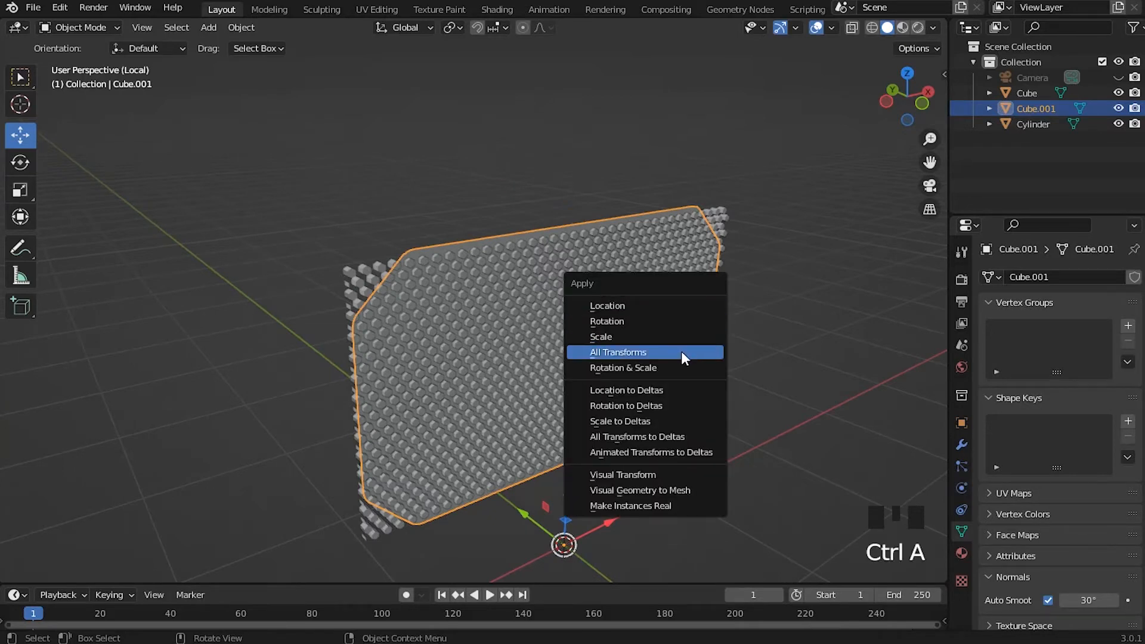
pyautogui.click(629, 352)
# Inspect the panel's edges and the honeycomb object from both sides, selecting the honeycomb to see its extent
pyautogui.keyDown('shift'); pyautogui.moveTo(647, 373); pyautogui.dragTo(625, 423, button='middle'); pyautogui.keyUp('shift')
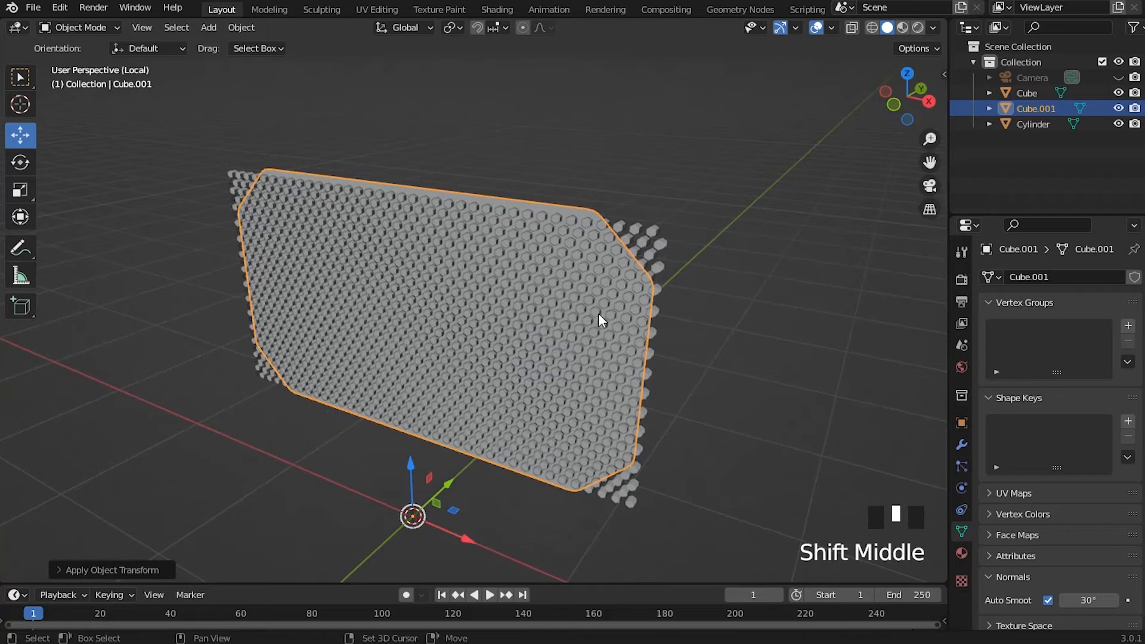
pyautogui.moveTo(404, 218); pyautogui.dragTo(298, 168, button='middle')
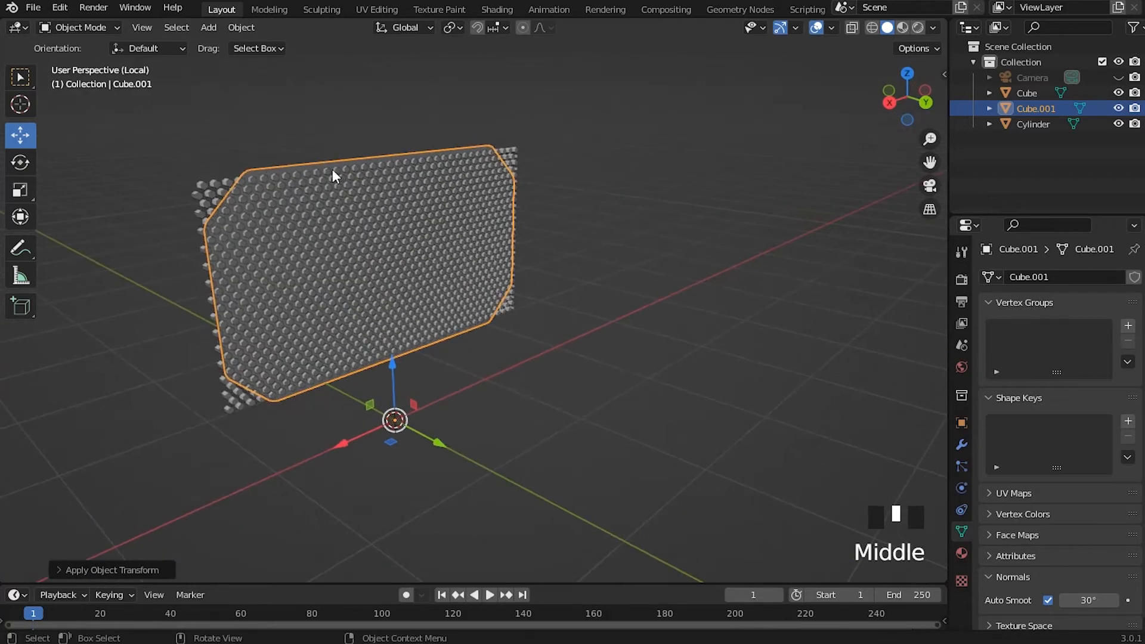
pyautogui.keyDown('shift'); pyautogui.moveTo(401, 310); pyautogui.dragTo(396, 328, button='middle'); pyautogui.keyUp('shift')
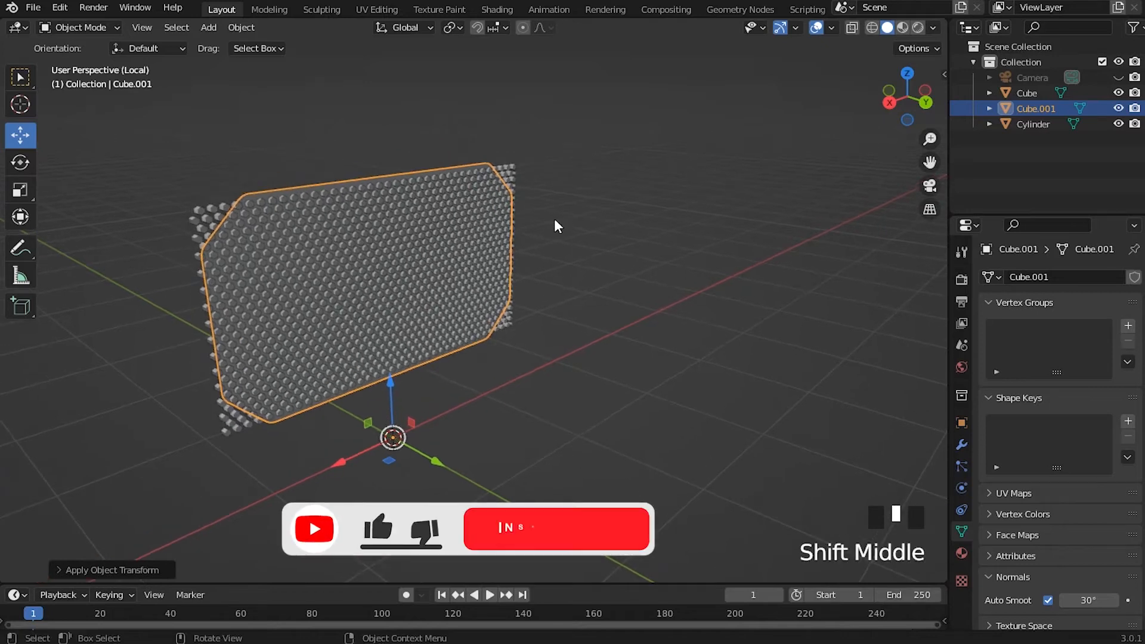
pyautogui.moveTo(386, 259); pyautogui.dragTo(708, 296, button='middle')
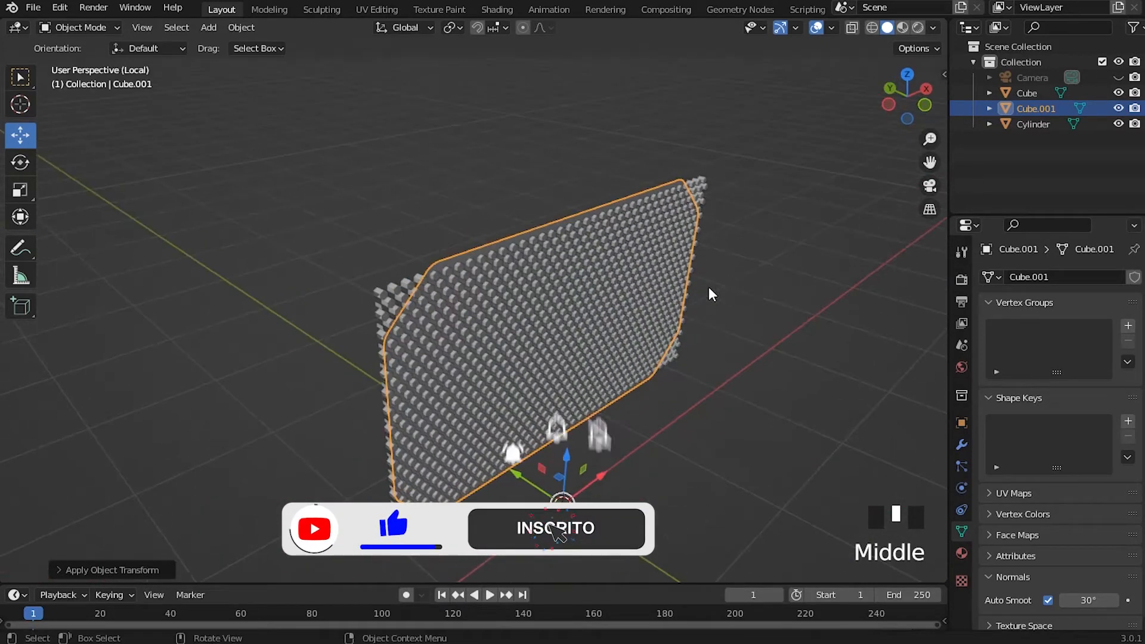
pyautogui.keyDown('shift'); pyautogui.moveTo(606, 396); pyautogui.dragTo(573, 292, button='middle'); pyautogui.keyUp('shift')
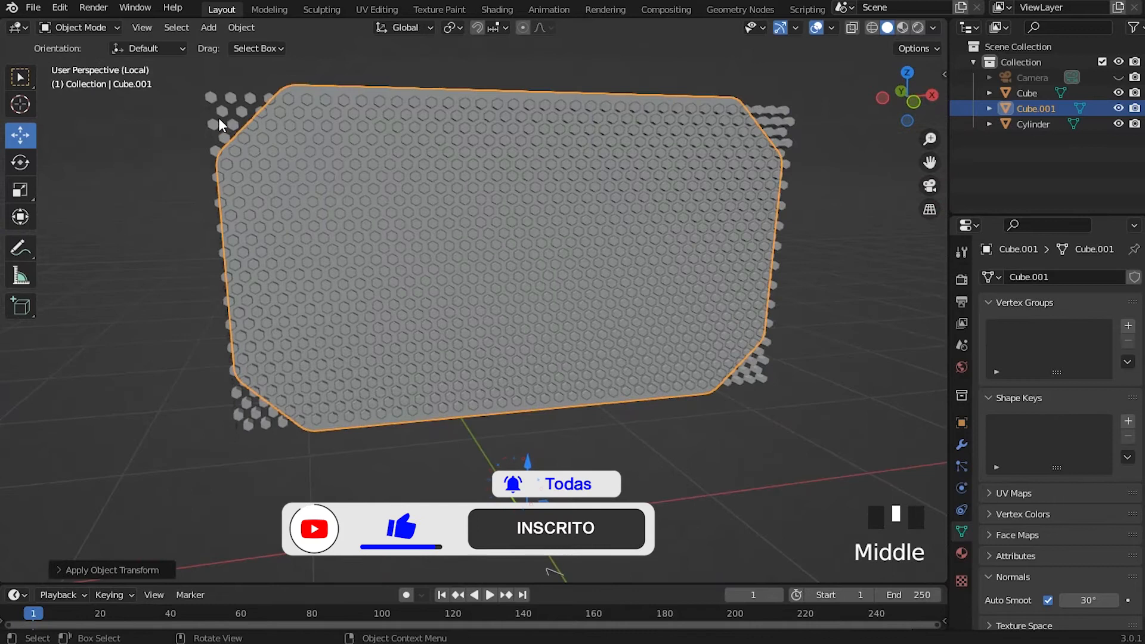
pyautogui.click(237, 131)
pyautogui.moveTo(316, 161); pyautogui.dragTo(599, 161, button='middle')
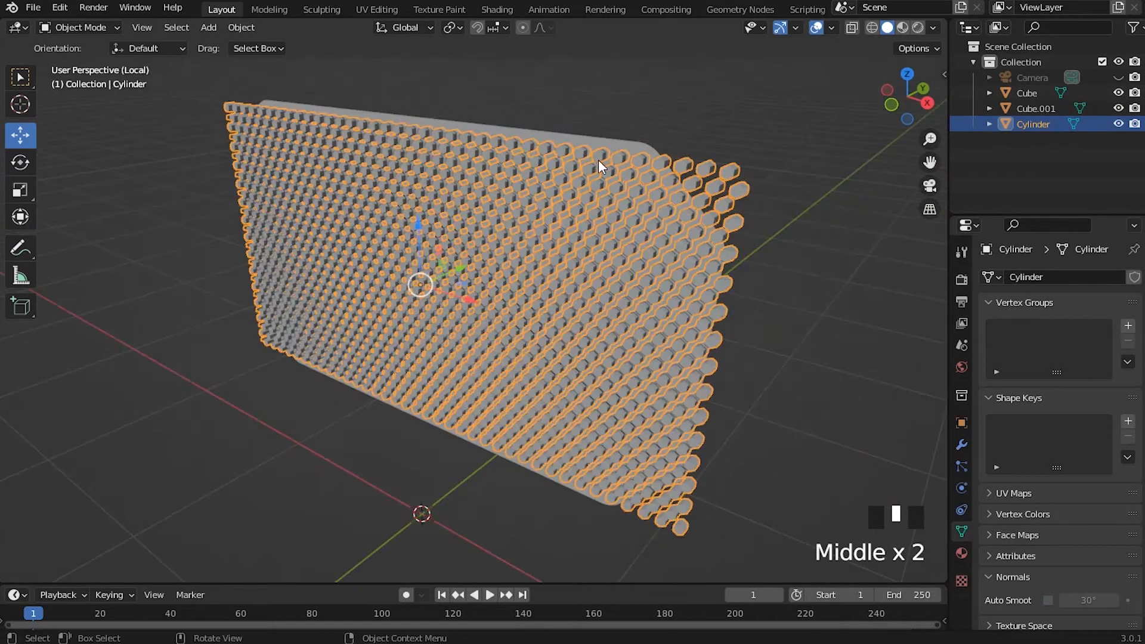
# Set the octagonal panel's origin to its geometry
pyautogui.click(618, 143)
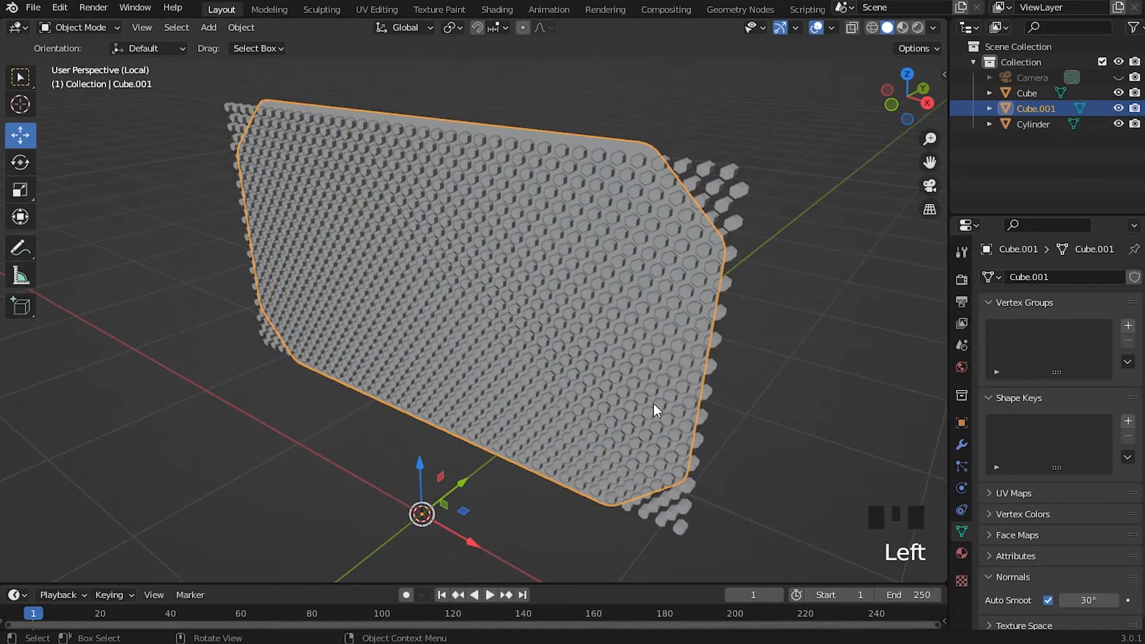
pyautogui.keyDown('shift'); pyautogui.moveTo(522, 266); pyautogui.dragTo(639, 128, button='middle'); pyautogui.keyUp('shift')
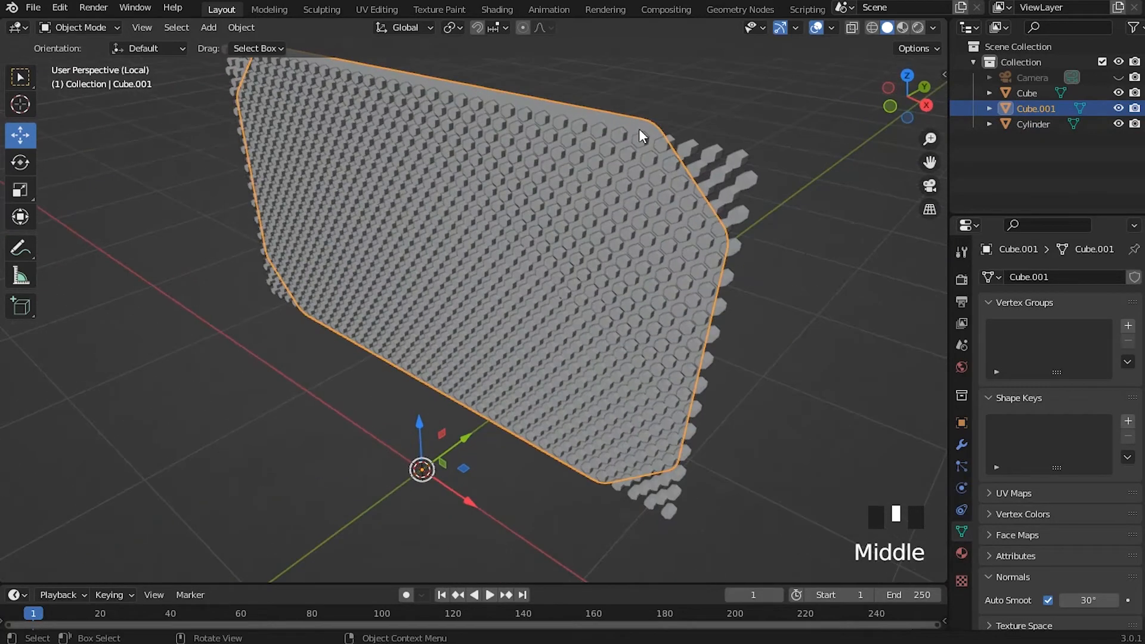
pyautogui.rightClick(639, 125)
pyautogui.moveTo(637, 121)
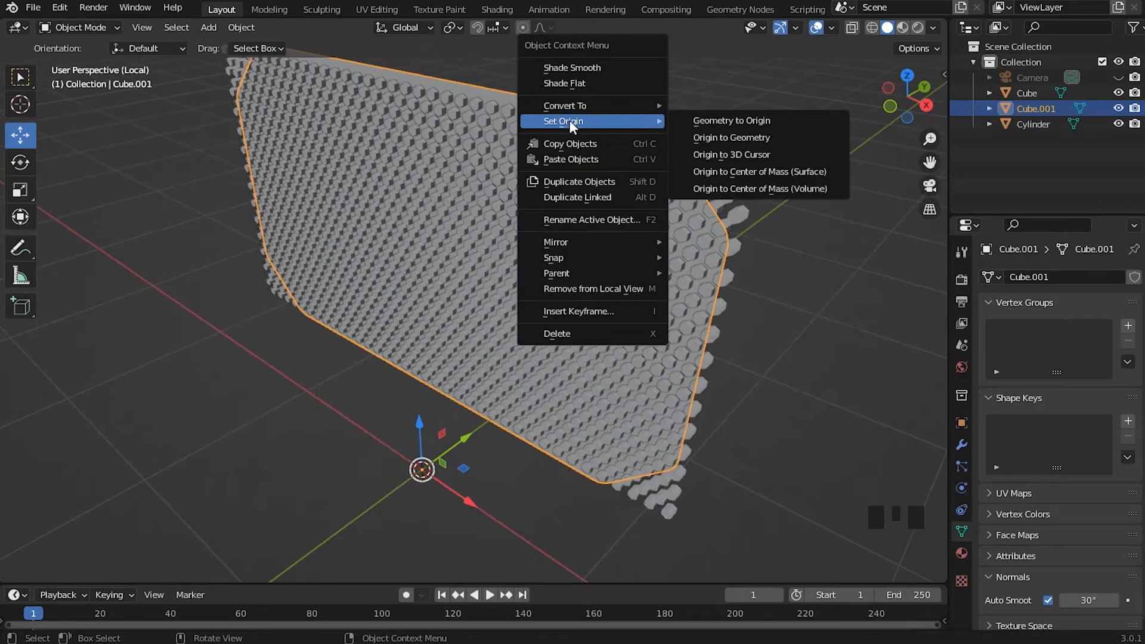
pyautogui.click(750, 136)
pyautogui.moveTo(753, 138); pyautogui.dragTo(455, 312, button='middle')
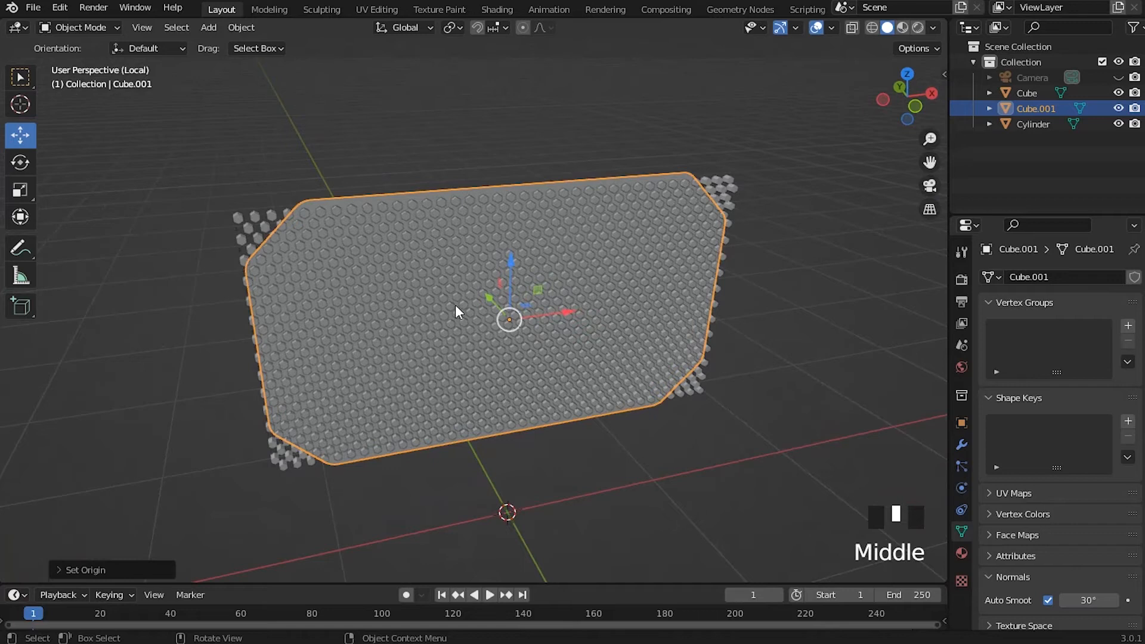
pyautogui.moveTo(603, 298); pyautogui.dragTo(363, 225, button='middle')
pyautogui.scroll(2, 464, 214)
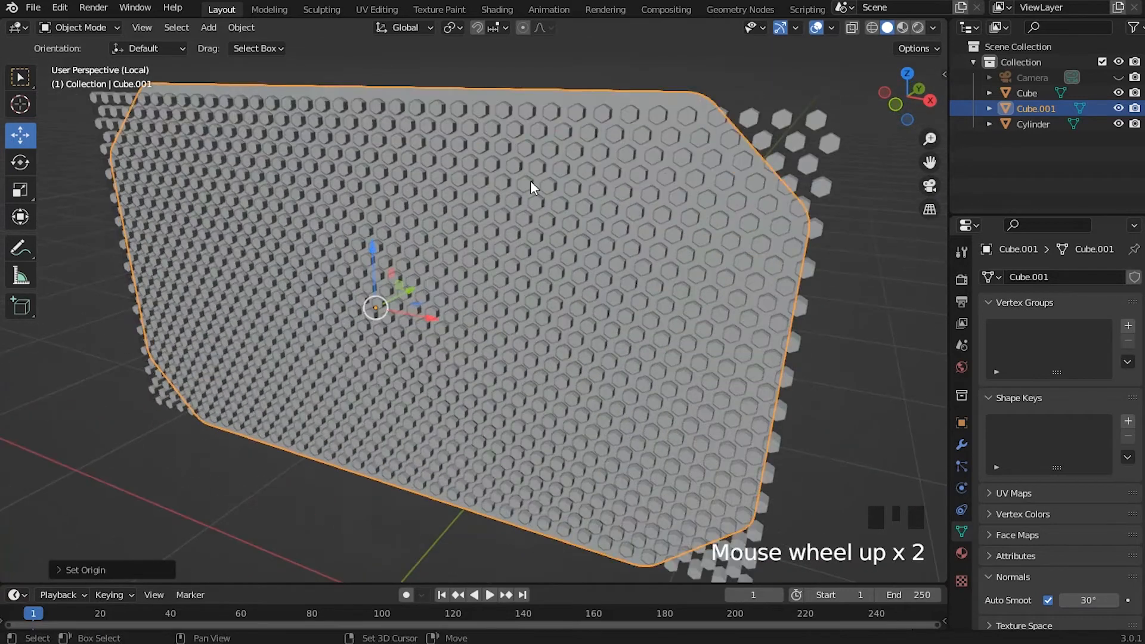
pyautogui.keyDown('shift'); pyautogui.moveTo(514, 186); pyautogui.dragTo(463, 200, button='middle'); pyautogui.keyUp('shift')
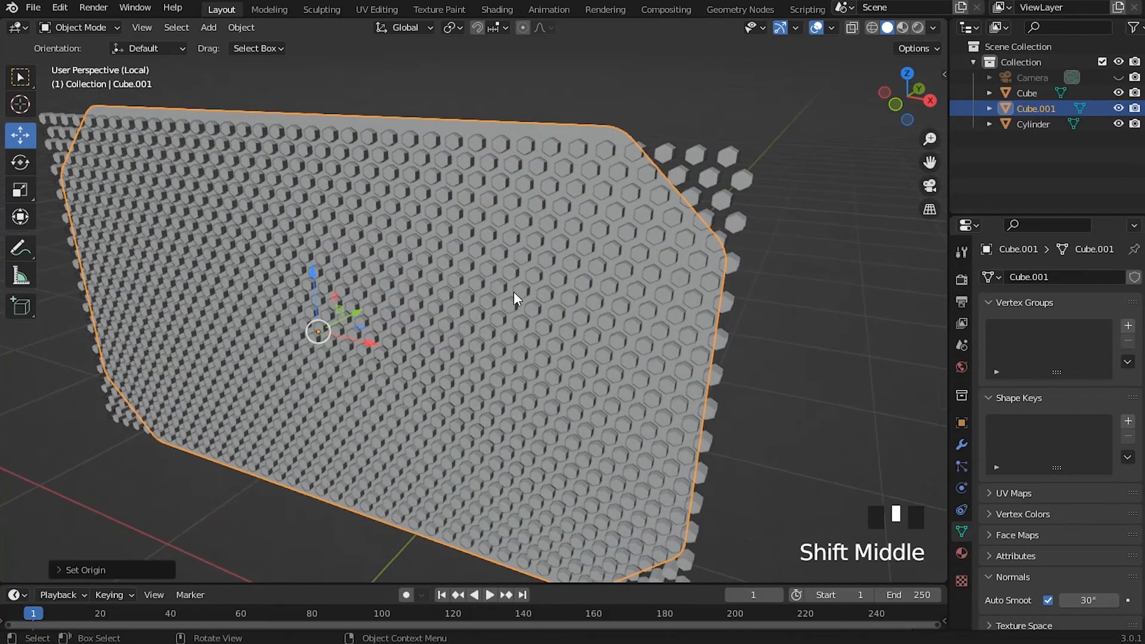
pyautogui.press('g')
pyautogui.press('Escape')
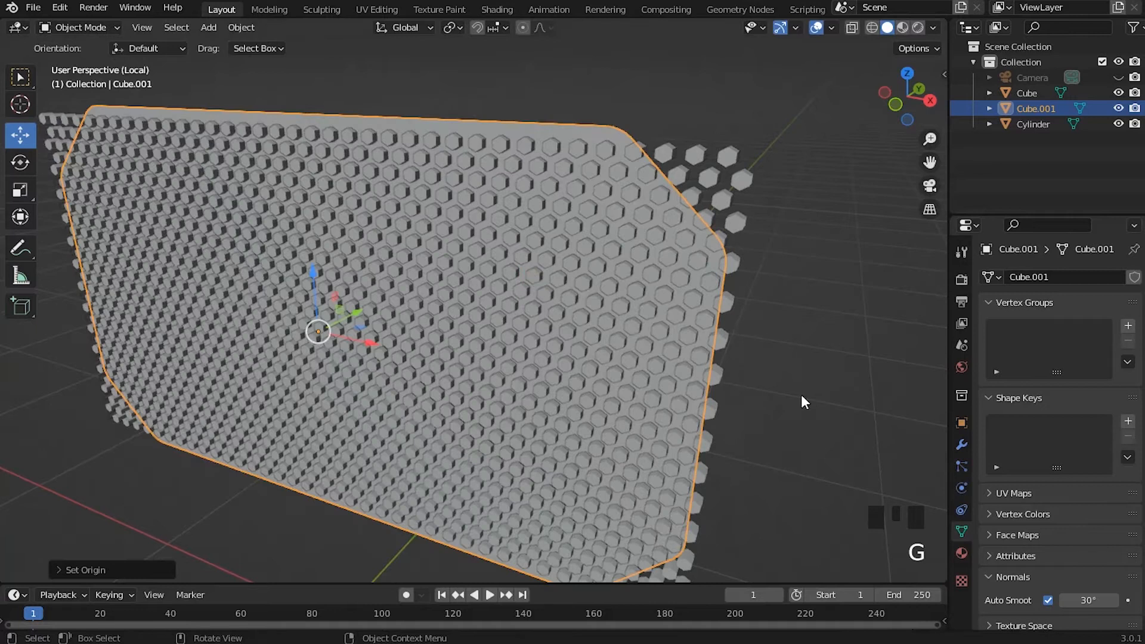
# Try to cut the hexagonal holes by adding a Boolean Difference modifier to the panel with the honeycomb Cylinder as its object
pyautogui.click(961, 445)
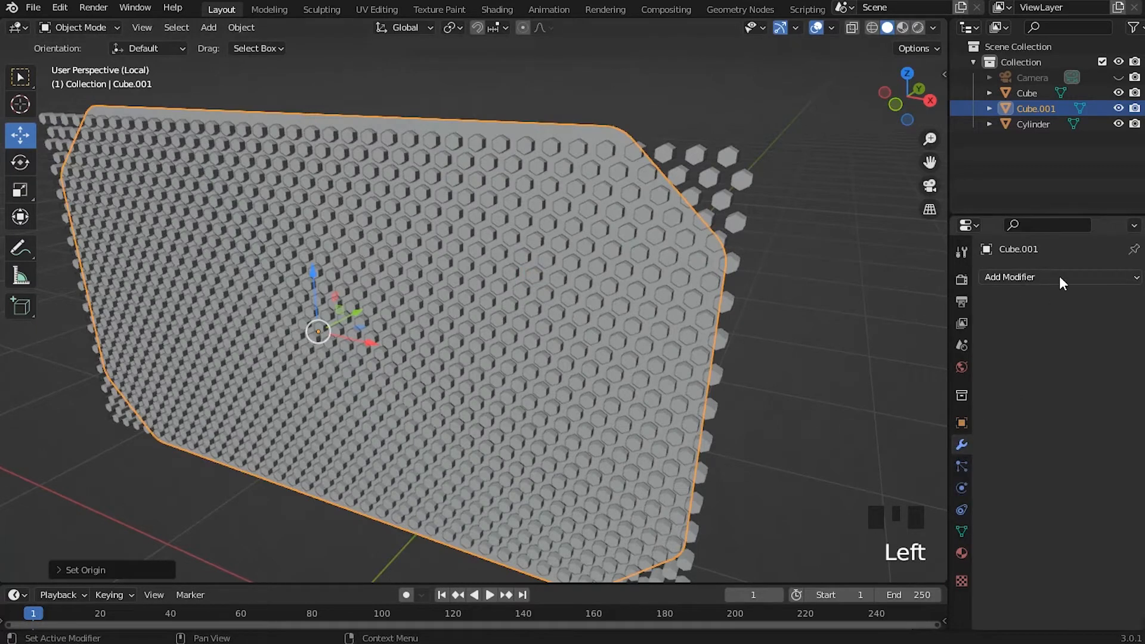
pyautogui.click(1032, 278)
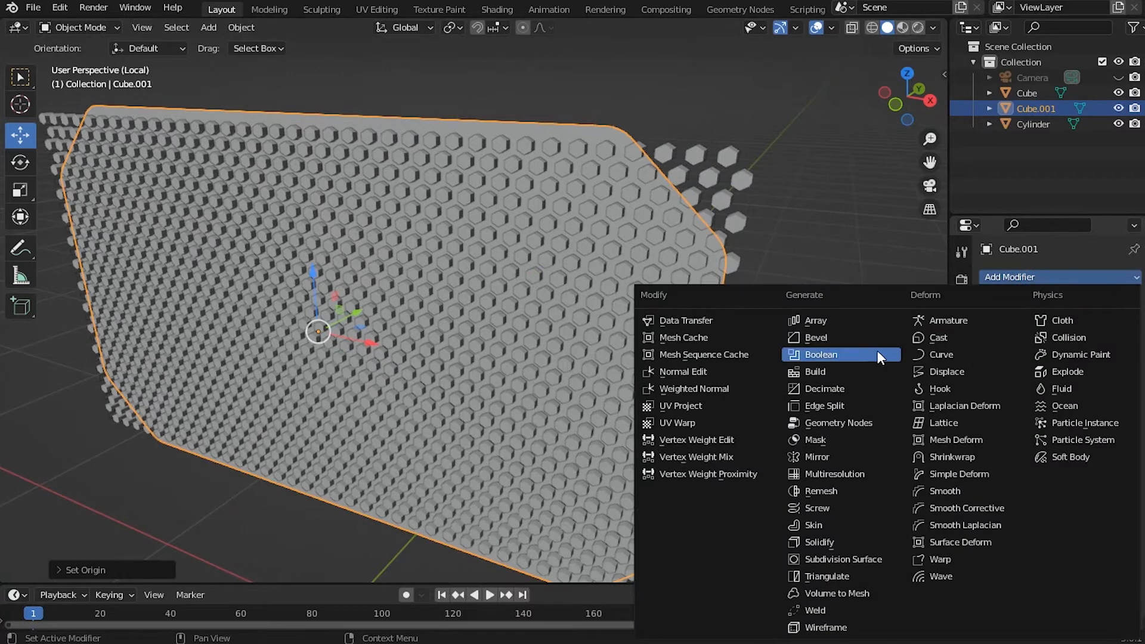
pyautogui.click(860, 354)
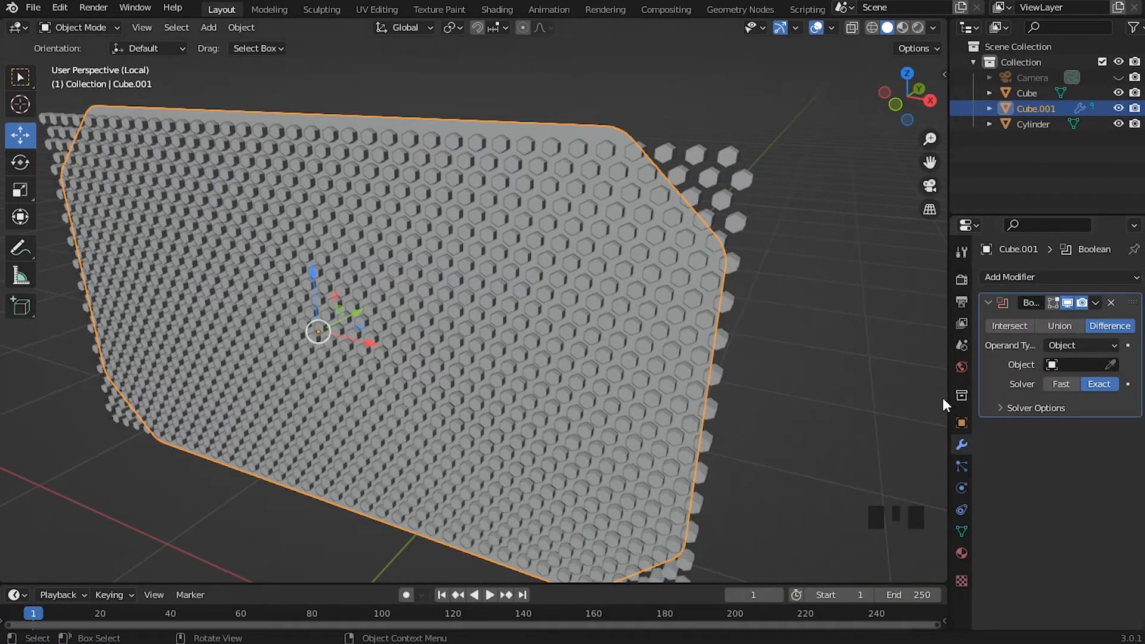
pyautogui.moveTo(947, 398); pyautogui.dragTo(891, 396)
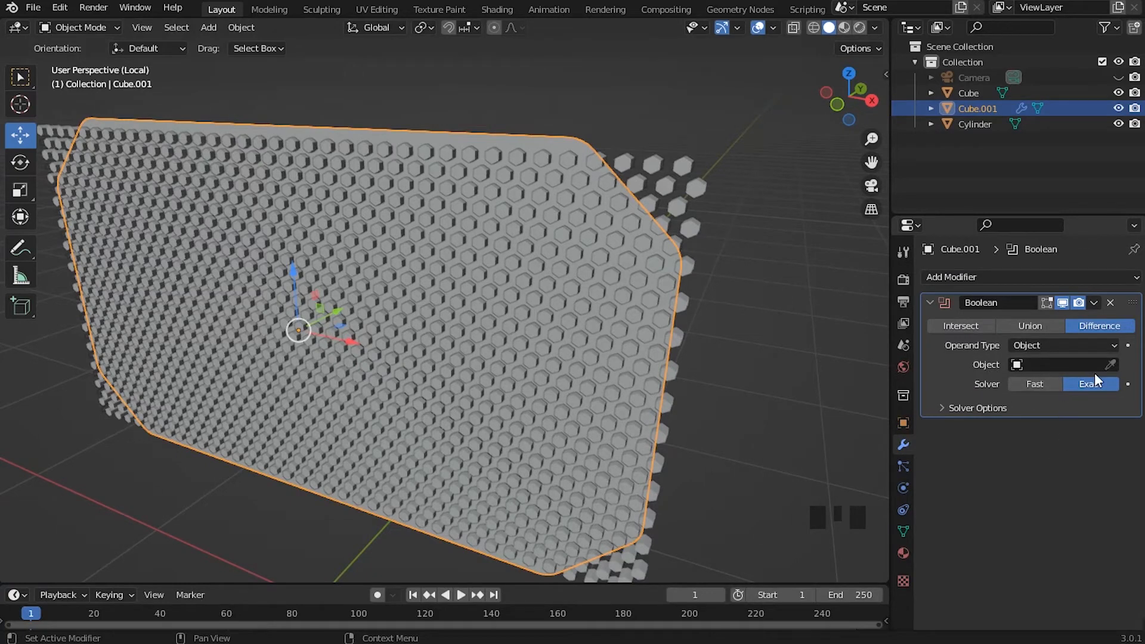
pyautogui.click(1111, 365)
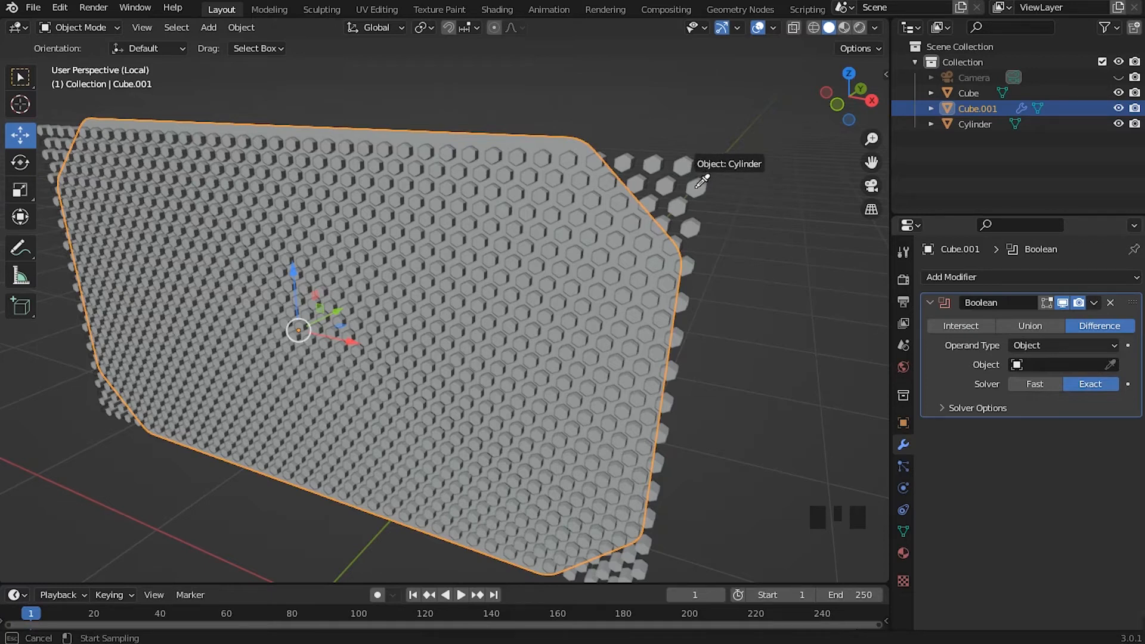
pyautogui.click(701, 182)
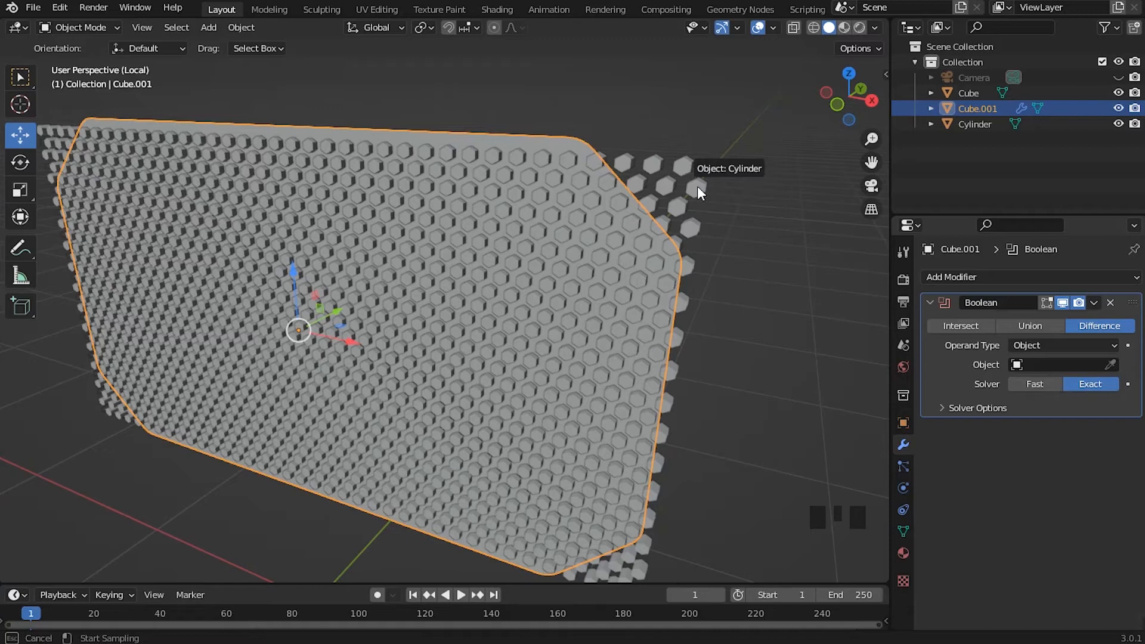
# Examine the outlines the Boolean modifier produces around the prisms across the panel and at its cut corner
pyautogui.scroll(-2, 592, 399)
pyautogui.scroll(1, 557, 369)
pyautogui.moveTo(556, 369); pyautogui.dragTo(589, 368, button='middle')
pyautogui.scroll(3, 634, 345)
pyautogui.keyDown('shift'); pyautogui.scroll(1, 524, 360); pyautogui.keyUp('shift')
pyautogui.scroll(3, 496, 353)
pyautogui.moveTo(496, 353); pyautogui.dragTo(683, 294, button='middle')
pyautogui.scroll(-2, 548, 286)
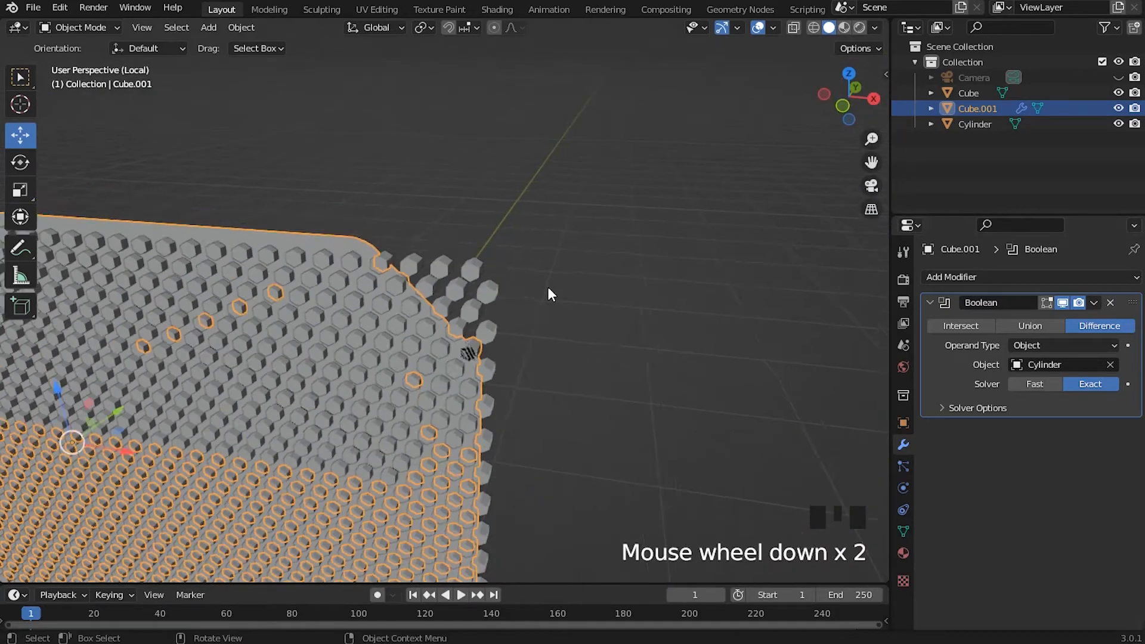
pyautogui.keyDown('shift'); pyautogui.moveTo(548, 287); pyautogui.dragTo(785, 260, button='middle'); pyautogui.keyUp('shift')
# Hide the honeycomb object temporarily and examine which hexagonal holes go all the way through the panel
pyautogui.click(749, 234)
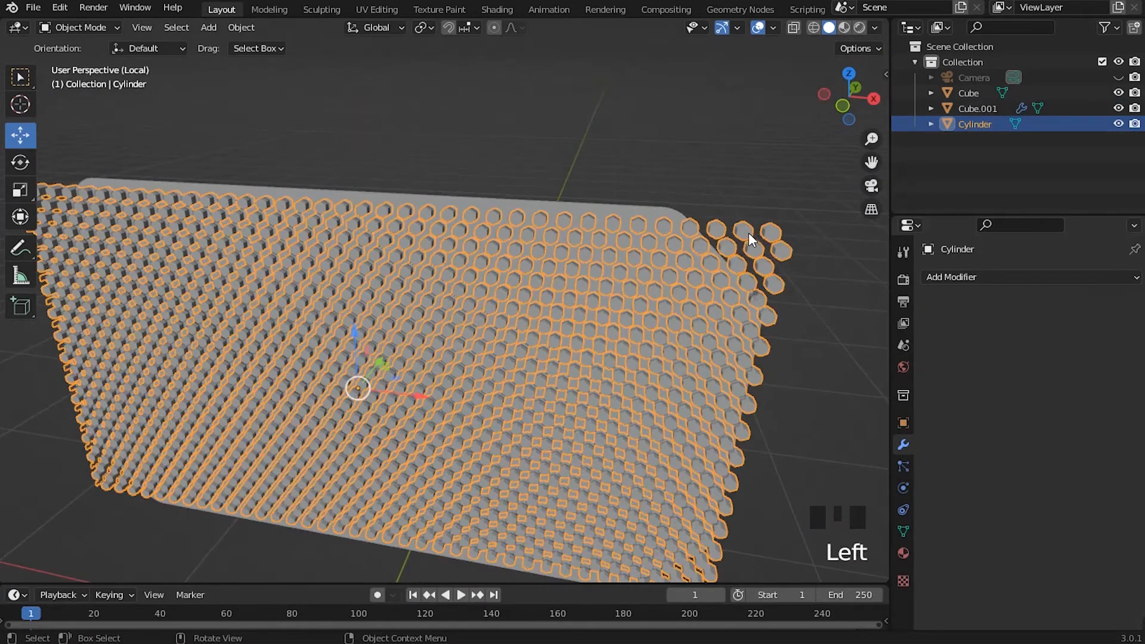
pyautogui.press('g')
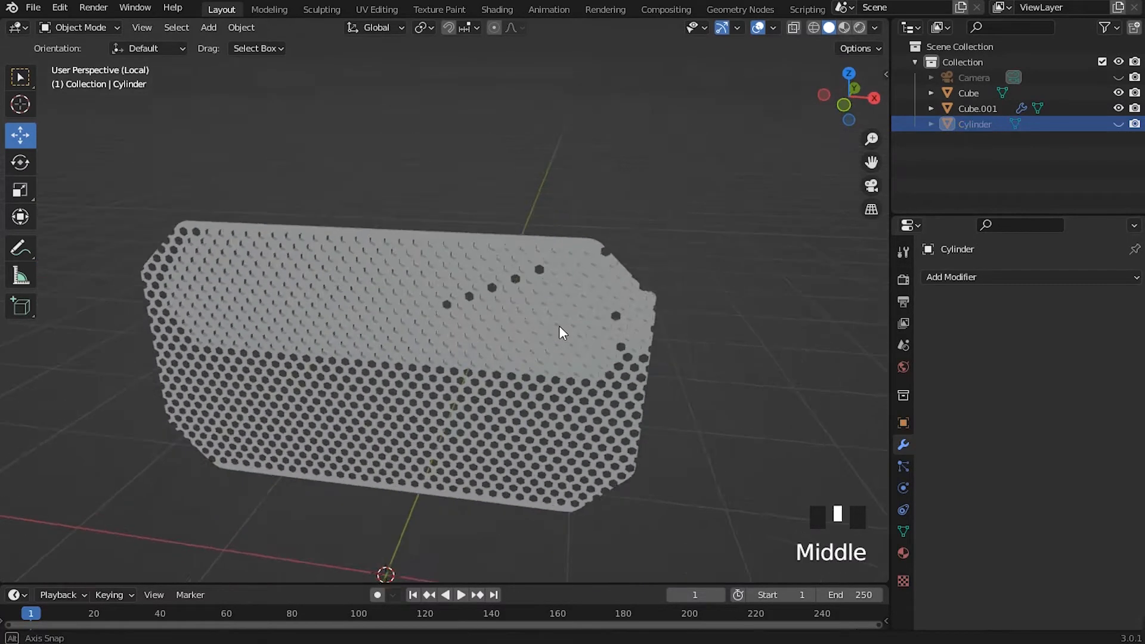
pyautogui.moveTo(560, 326); pyautogui.dragTo(620, 304, button='middle')
pyautogui.keyDown('shift'); pyautogui.moveTo(375, 375); pyautogui.dragTo(577, 337, button='middle'); pyautogui.keyUp('shift')
pyautogui.scroll(4, 551, 373)
pyautogui.scroll(-2, 619, 333)
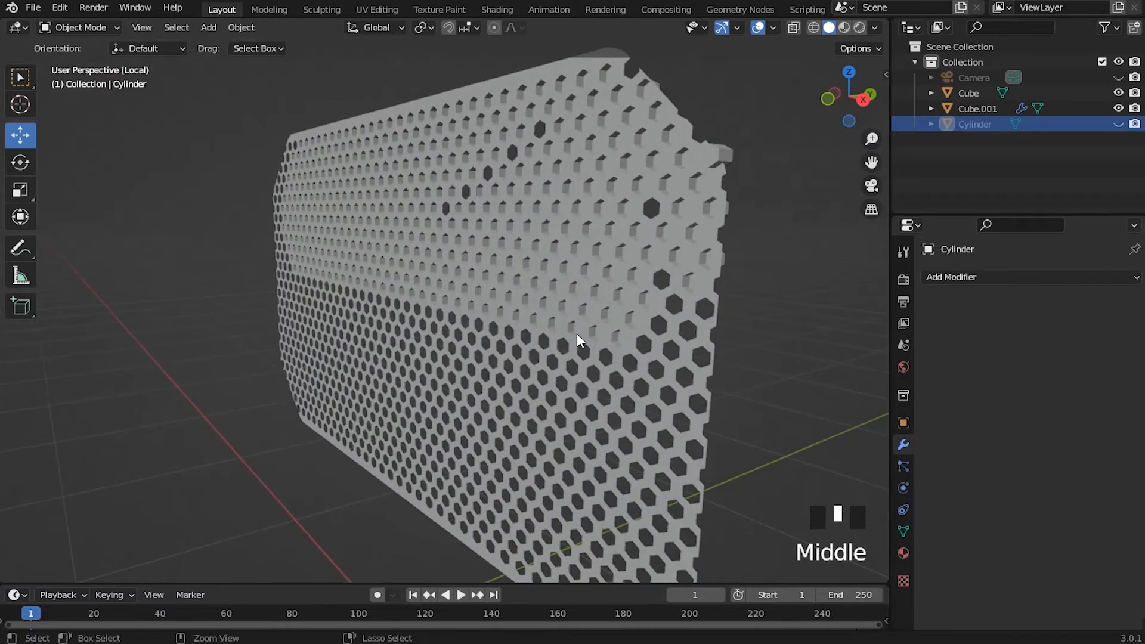
pyautogui.scroll(-2, 743, 352)
pyautogui.scroll(-1, 742, 358)
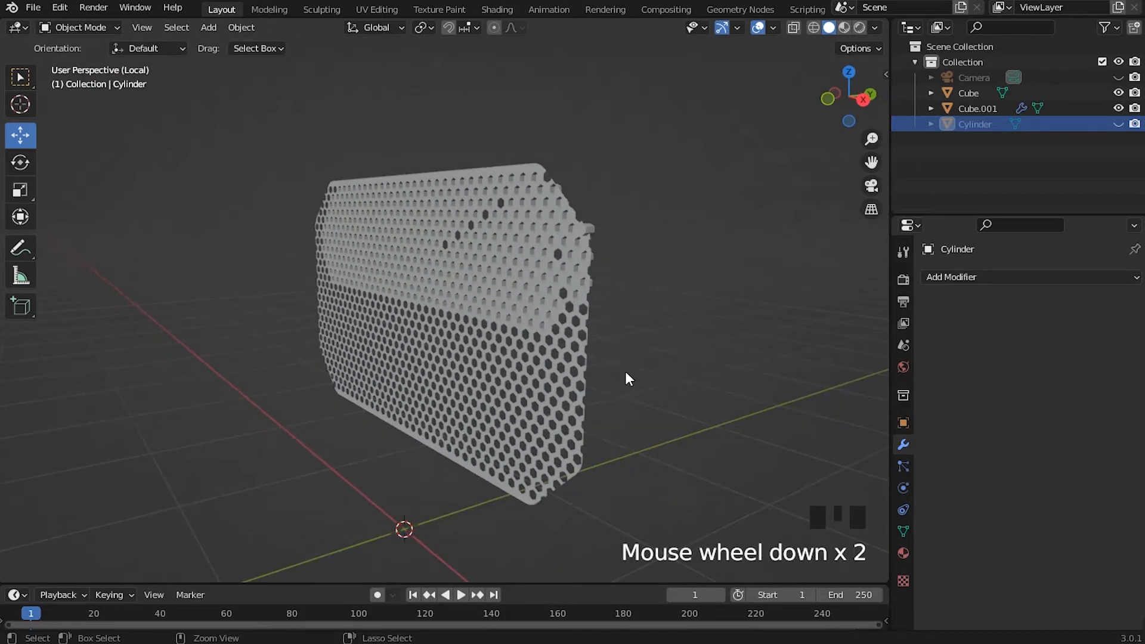
pyautogui.scroll(5, 609, 191)
pyautogui.scroll(-3, 534, 310)
pyautogui.moveTo(533, 310); pyautogui.dragTo(456, 307, button='middle')
pyautogui.scroll(-1, 456, 308)
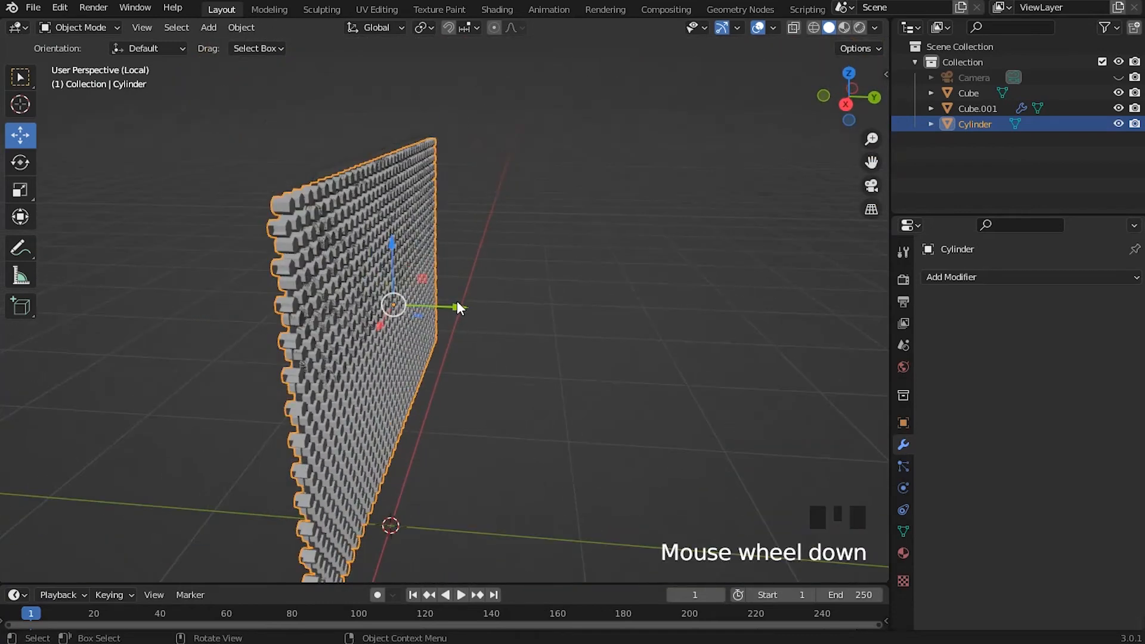
# Remove the Boolean modifier from the octagonal panel
pyautogui.click(728, 245)
pyautogui.moveTo(635, 296); pyautogui.dragTo(571, 290, button='middle')
pyautogui.keyDown('shift'); pyautogui.moveTo(206, 268); pyautogui.dragTo(286, 280, button='middle'); pyautogui.keyUp('shift')
pyautogui.click(239, 274)
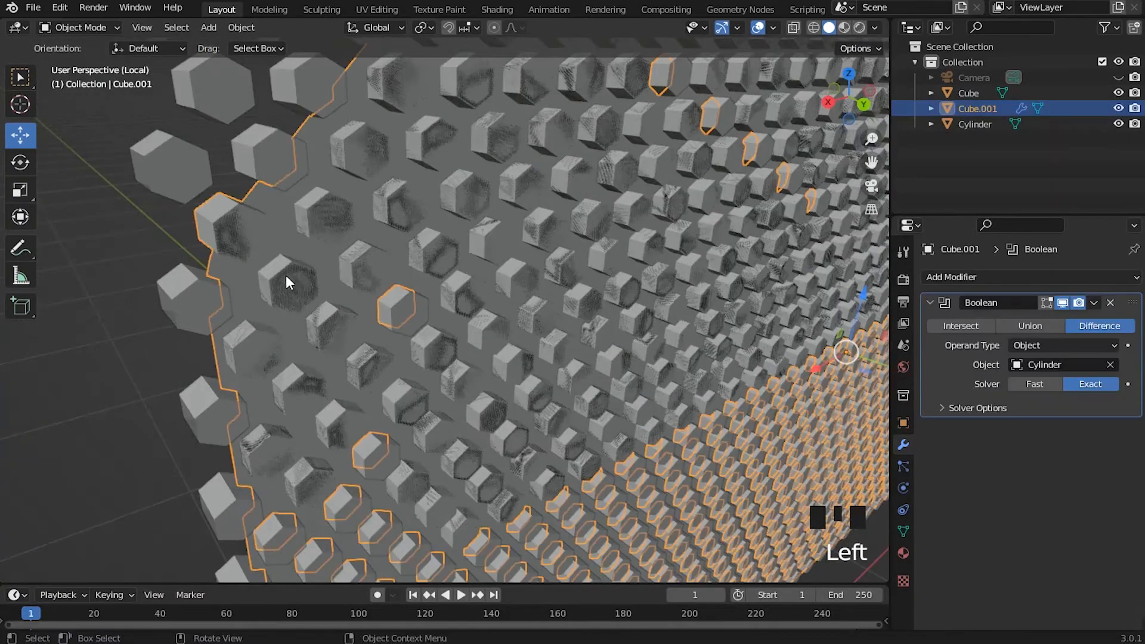
pyautogui.click(1108, 303)
# Apply all transforms to the honeycomb array of hexagonal prisms
pyautogui.scroll(-3, 361, 317)
pyautogui.moveTo(361, 317); pyautogui.dragTo(640, 258, button='middle')
pyautogui.click(652, 258)
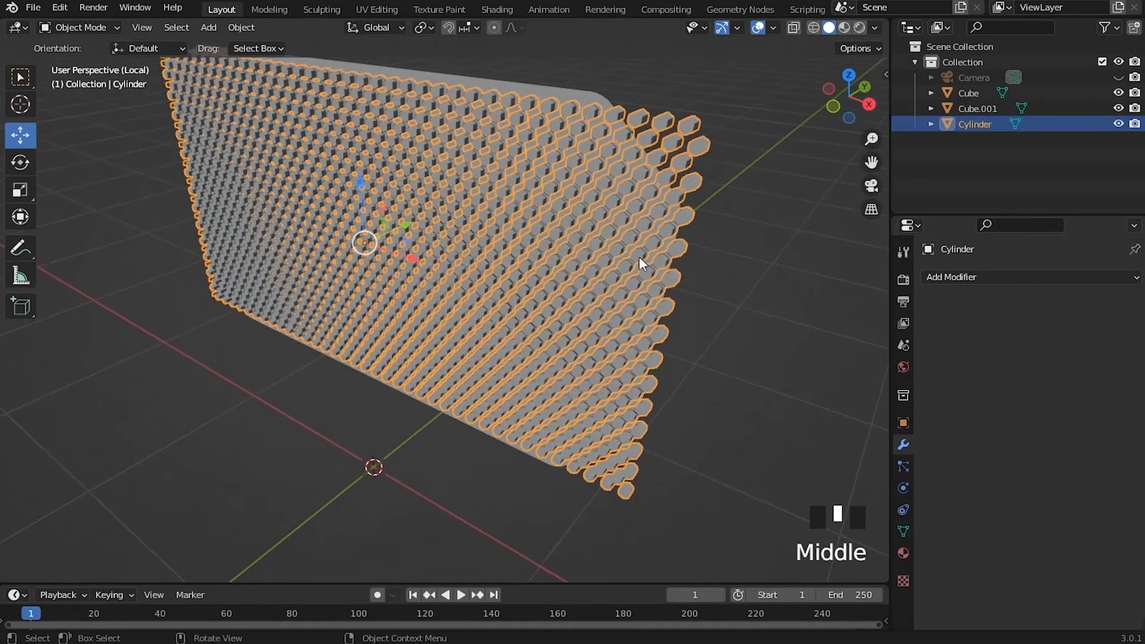
pyautogui.hotkey('ctrl', 'a')
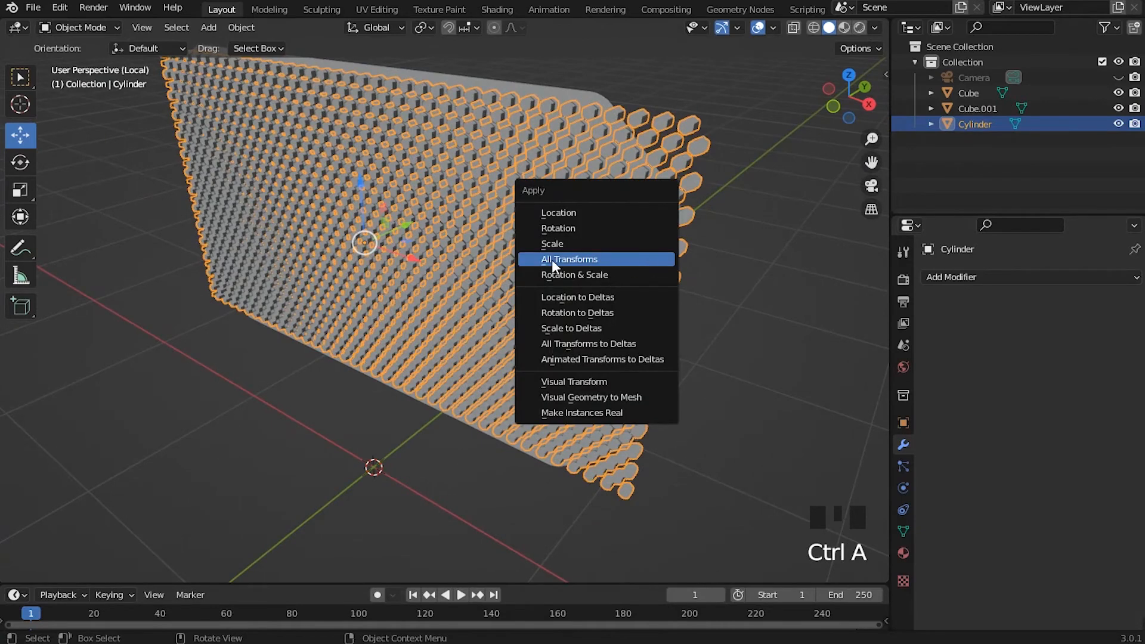
pyautogui.click(632, 258)
# Set the honeycomb object's origin to its geometry
pyautogui.moveTo(625, 279); pyautogui.dragTo(463, 404, button='middle')
pyautogui.scroll(-1, 441, 475)
pyautogui.keyDown('shift'); pyautogui.moveTo(441, 476); pyautogui.dragTo(549, 233, button='middle'); pyautogui.keyUp('shift')
pyautogui.rightClick(550, 228)
pyautogui.moveTo(550, 228)
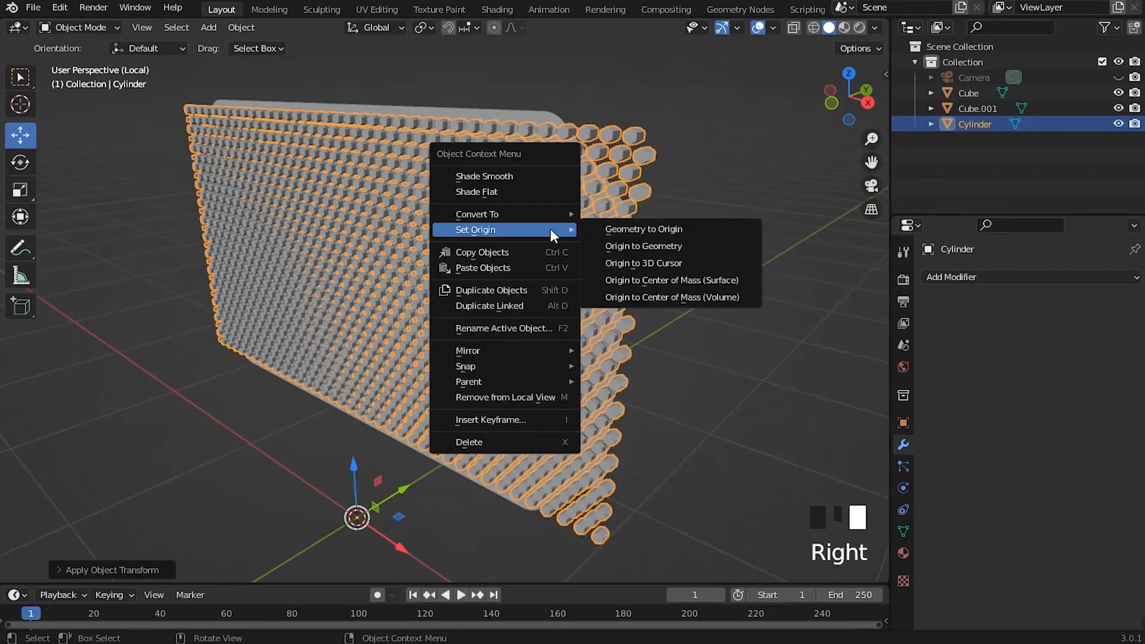
pyautogui.click(671, 249)
pyautogui.moveTo(393, 342); pyautogui.dragTo(511, 345, button='middle')
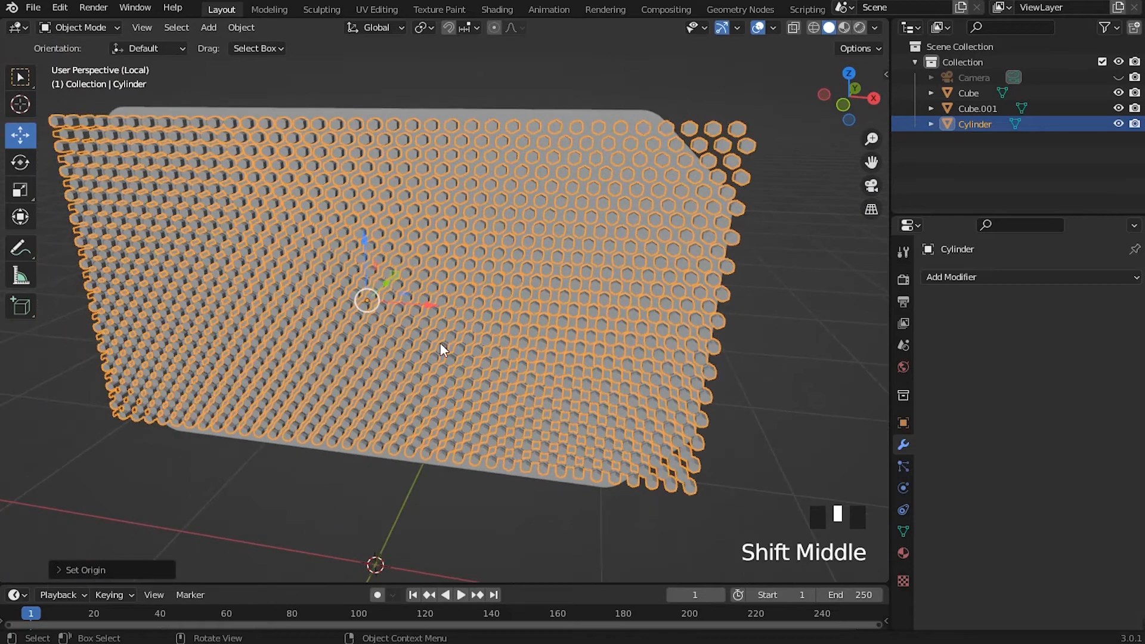
pyautogui.keyDown('shift'); pyautogui.moveTo(366, 329); pyautogui.dragTo(486, 352, button='middle'); pyautogui.keyUp('shift')
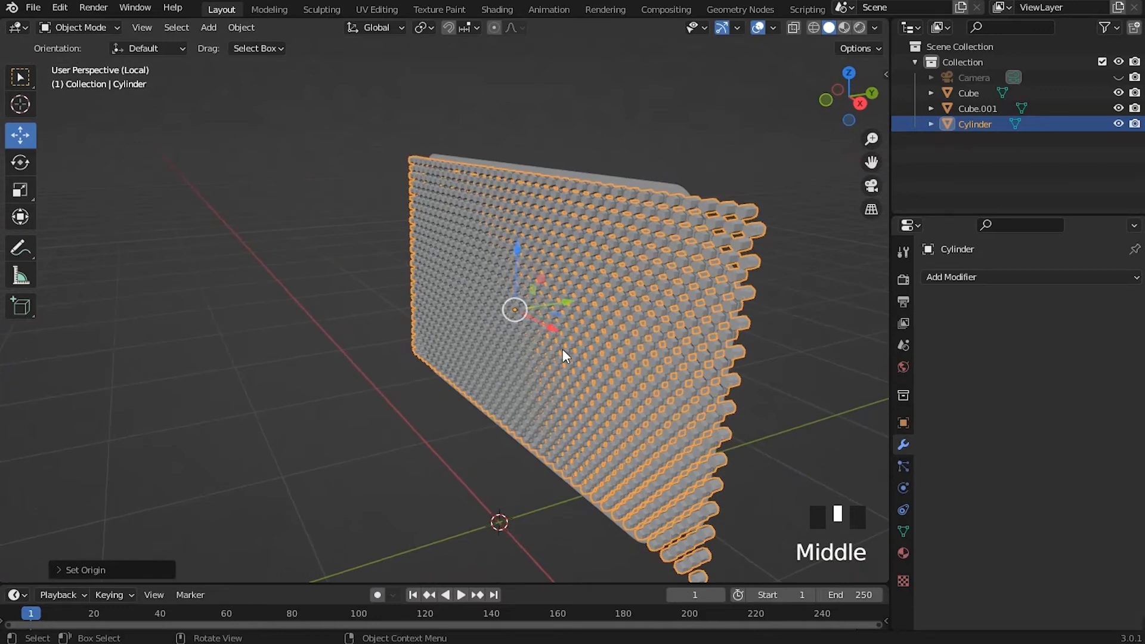
pyautogui.press('r')
pyautogui.rightClick(584, 270)
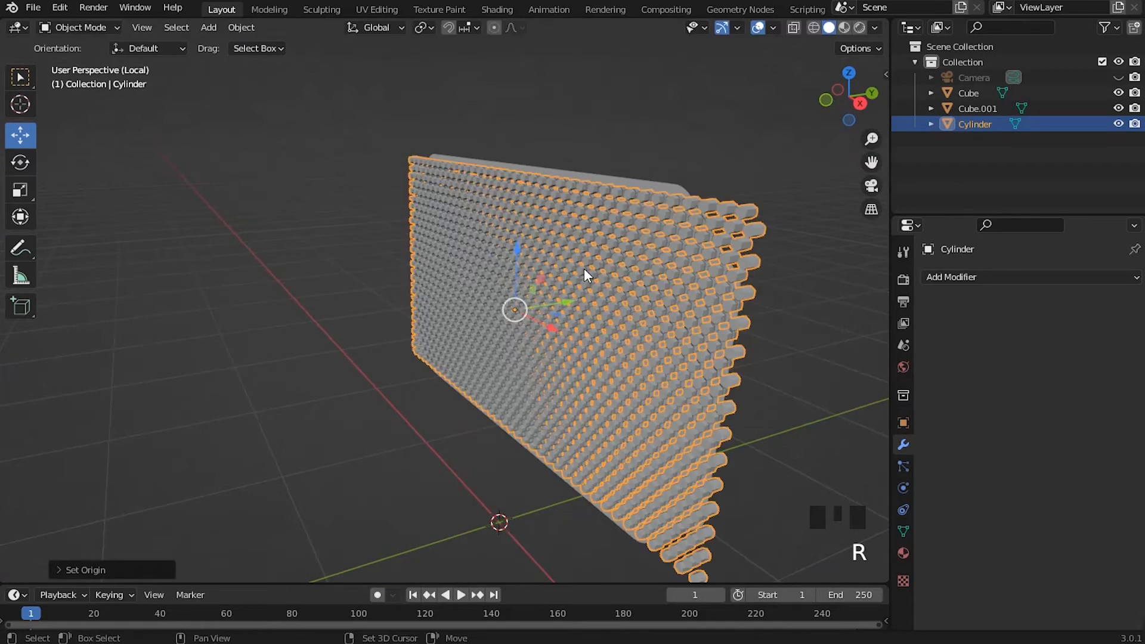
# Try again to cut the panel with a Boolean Difference modifier, picking the honeycomb Cylinder as the cutting object
pyautogui.moveTo(585, 269); pyautogui.dragTo(543, 312, button='middle')
pyautogui.scroll(2, 613, 286)
pyautogui.keyDown('shift'); pyautogui.moveTo(613, 286); pyautogui.dragTo(412, 146, button='middle'); pyautogui.keyUp('shift')
pyautogui.click(473, 212)
pyautogui.click(1004, 277)
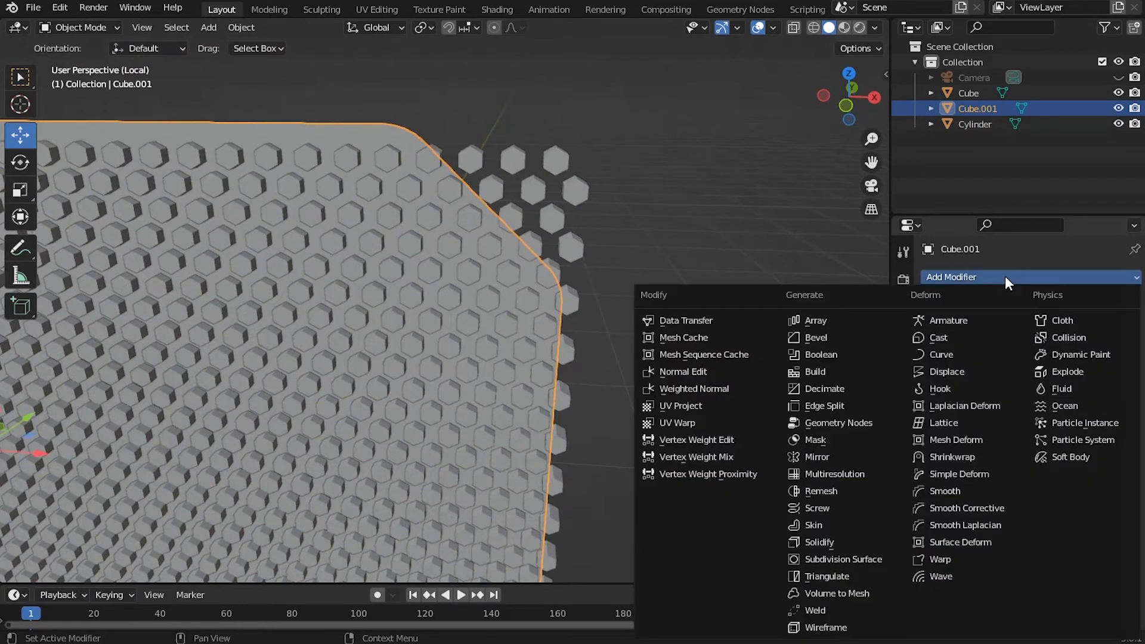
pyautogui.click(822, 355)
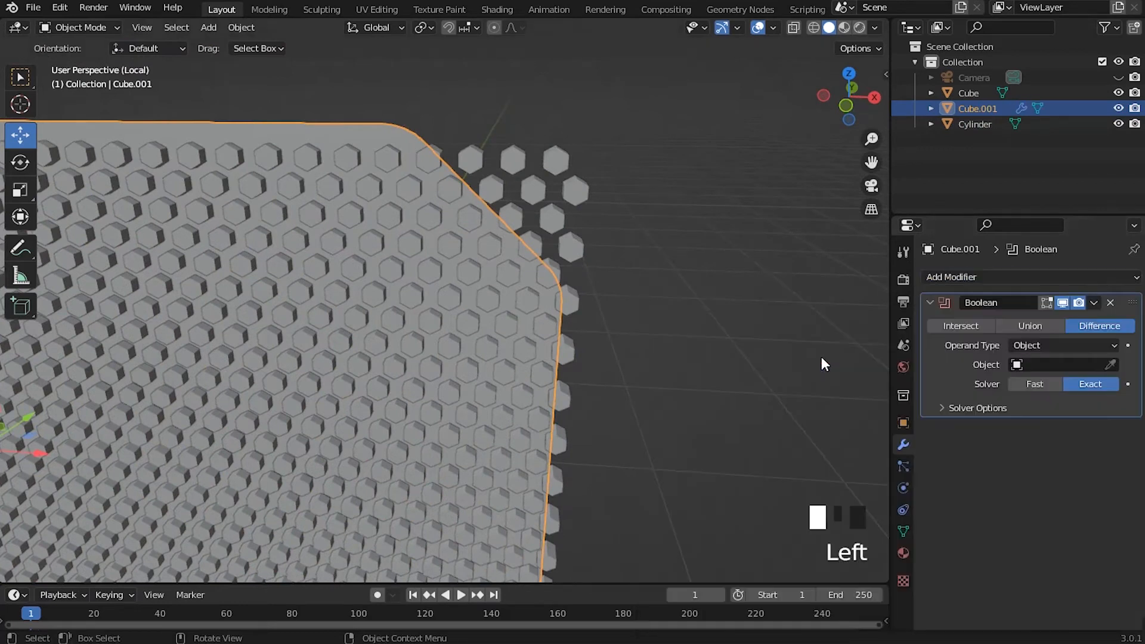
pyautogui.click(1111, 365)
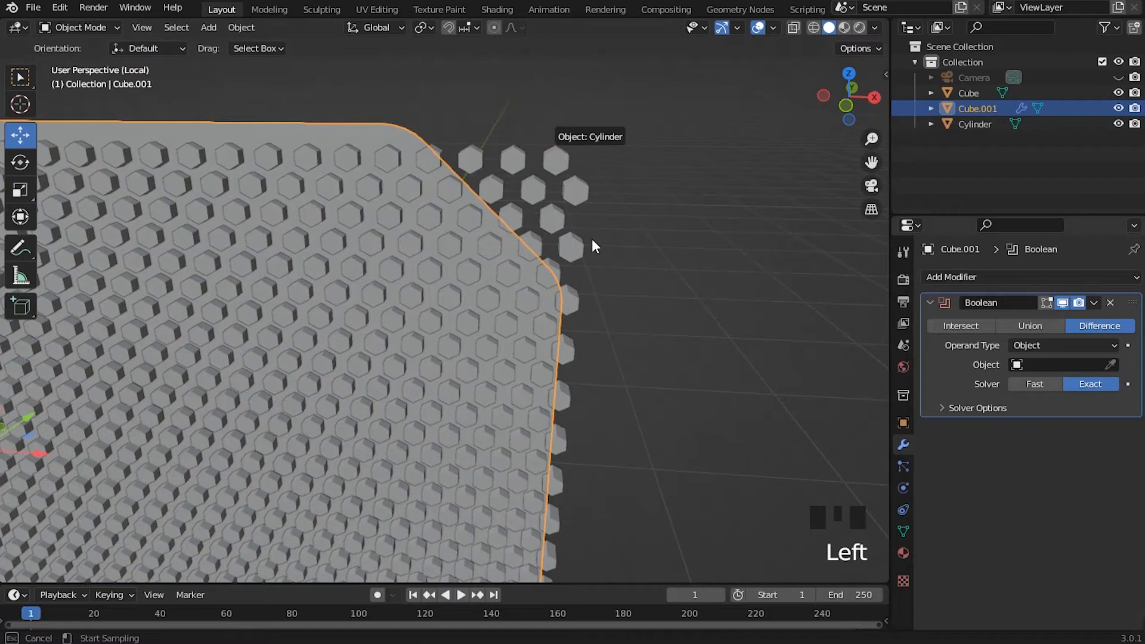
pyautogui.click(604, 249)
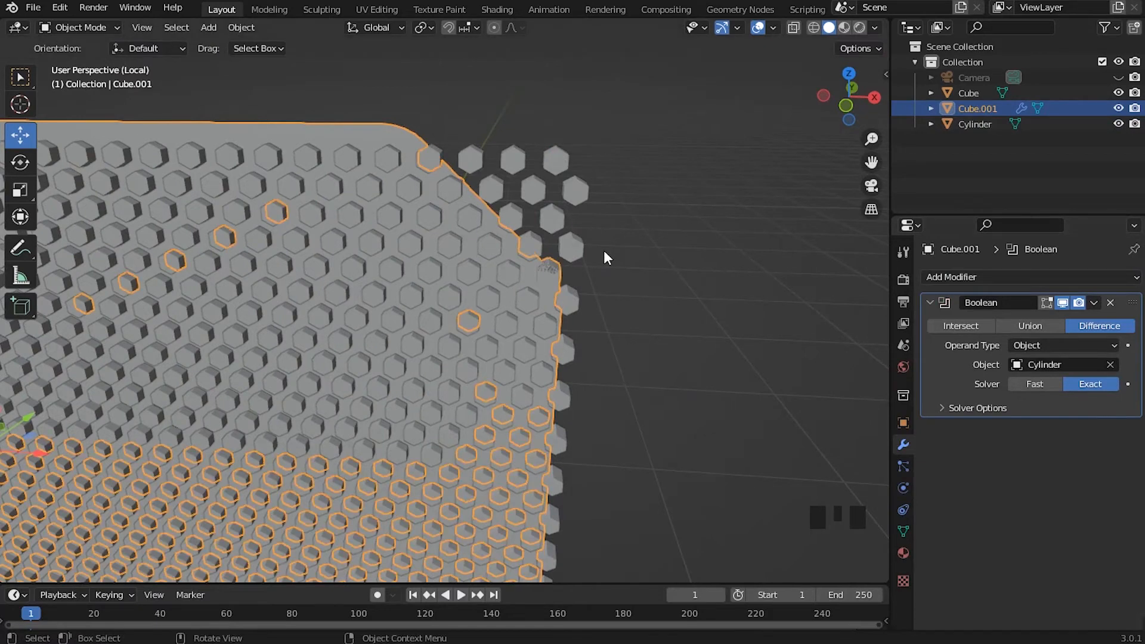
# Examine from both sides of the panel which hexagons the Boolean modifier cuts
pyautogui.scroll(-3, 604, 250)
pyautogui.keyDown('shift'); pyautogui.moveTo(604, 249); pyautogui.dragTo(728, 217, button='middle'); pyautogui.keyUp('shift')
pyautogui.scroll(-1, 568, 295)
pyautogui.scroll(-2, 568, 296)
pyautogui.moveTo(567, 295); pyautogui.dragTo(315, 324, button='middle')
pyautogui.scroll(3, 315, 325)
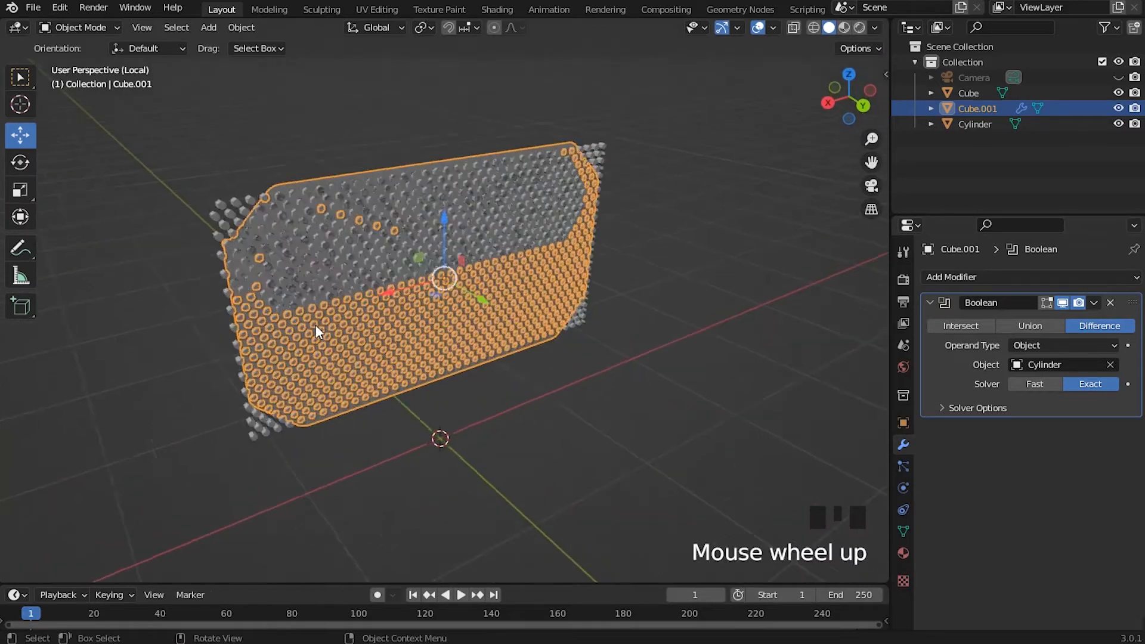
pyautogui.moveTo(639, 293); pyautogui.dragTo(359, 292, button='middle')
pyautogui.scroll(-2, 513, 350)
# Remove the Boolean modifier from the octagonal panel again
pyautogui.moveTo(513, 349); pyautogui.dragTo(706, 379, button='middle')
pyautogui.click(1110, 304)
pyautogui.moveTo(704, 304); pyautogui.dragTo(398, 280, button='middle')
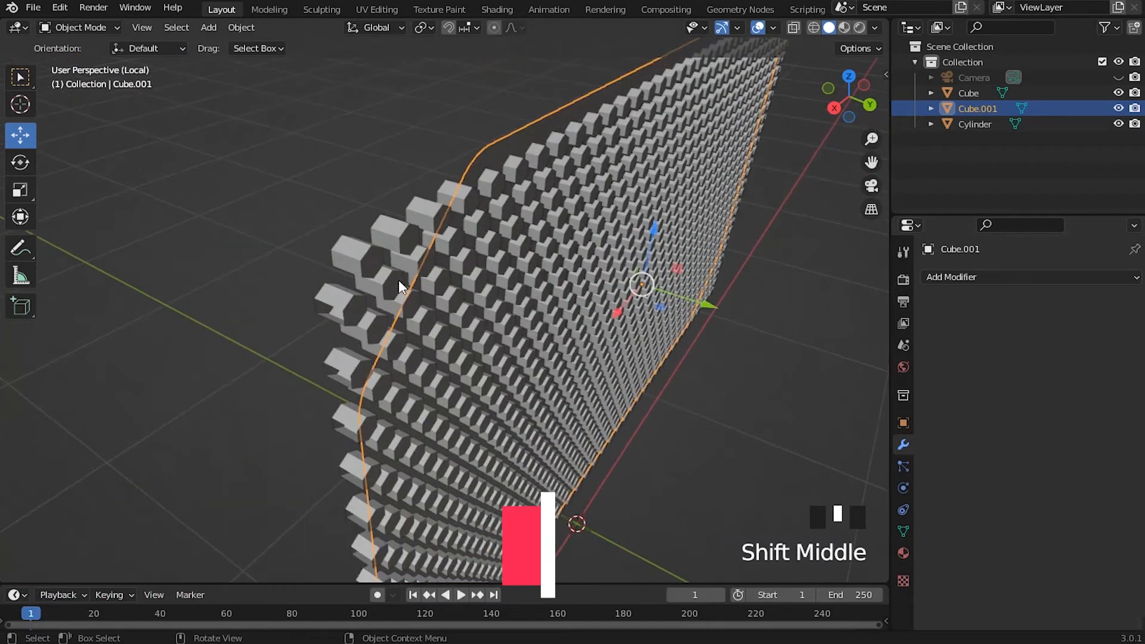
# Lengthen all the honeycomb's hexagonal prisms in Edit Mode by scaling them along global Y until they extend well past both panel faces
pyautogui.click(355, 256)
pyautogui.scroll(-2, 366, 262)
pyautogui.moveTo(361, 265); pyautogui.dragTo(490, 282, button='middle')
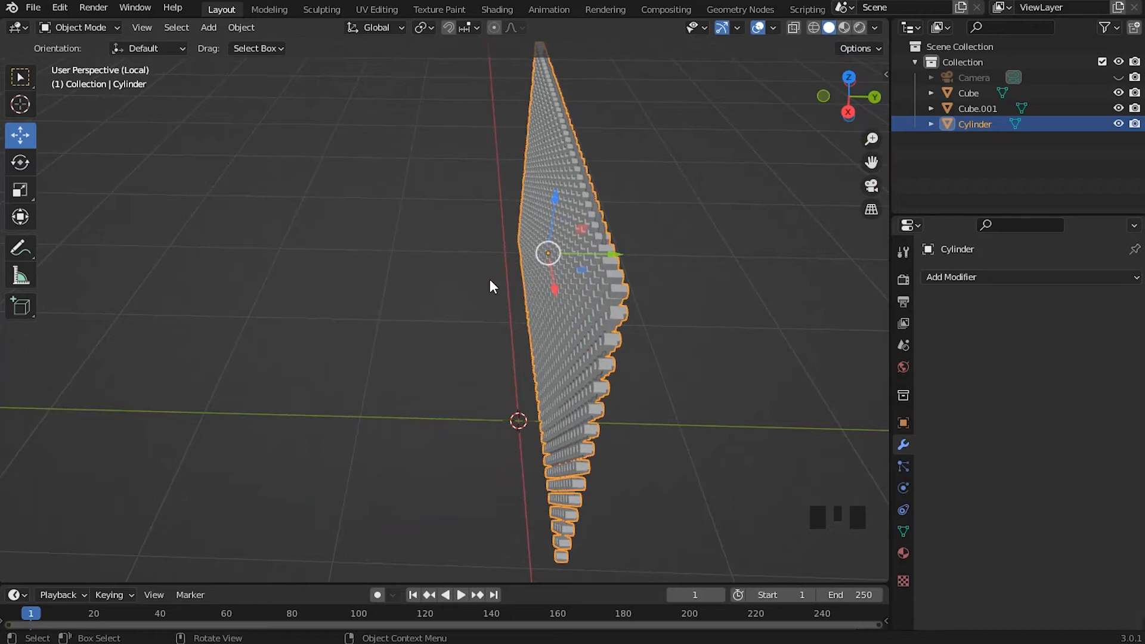
pyautogui.press('Tab')
pyautogui.press('KP_3')
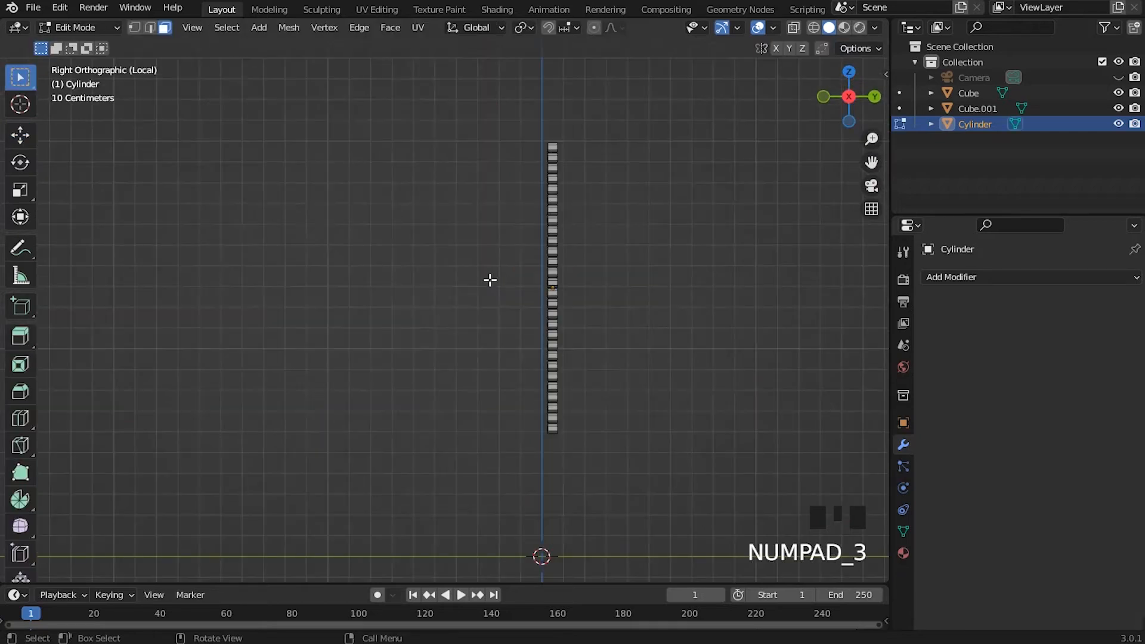
pyautogui.keyDown('shift'); pyautogui.moveTo(522, 262); pyautogui.dragTo(473, 463, button='middle'); pyautogui.keyUp('shift')
pyautogui.press('a')
pyautogui.scroll(-2, 483, 279)
pyautogui.scroll(2, 483, 278)
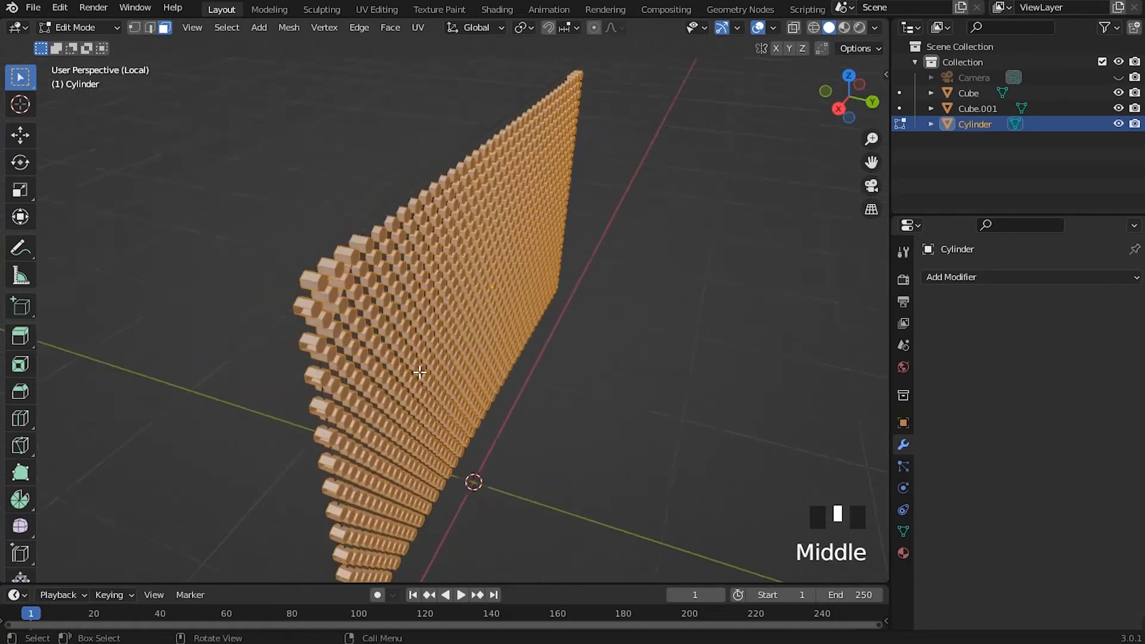
pyautogui.press('KP_3')
pyautogui.scroll(2, 504, 328)
pyautogui.press('s')
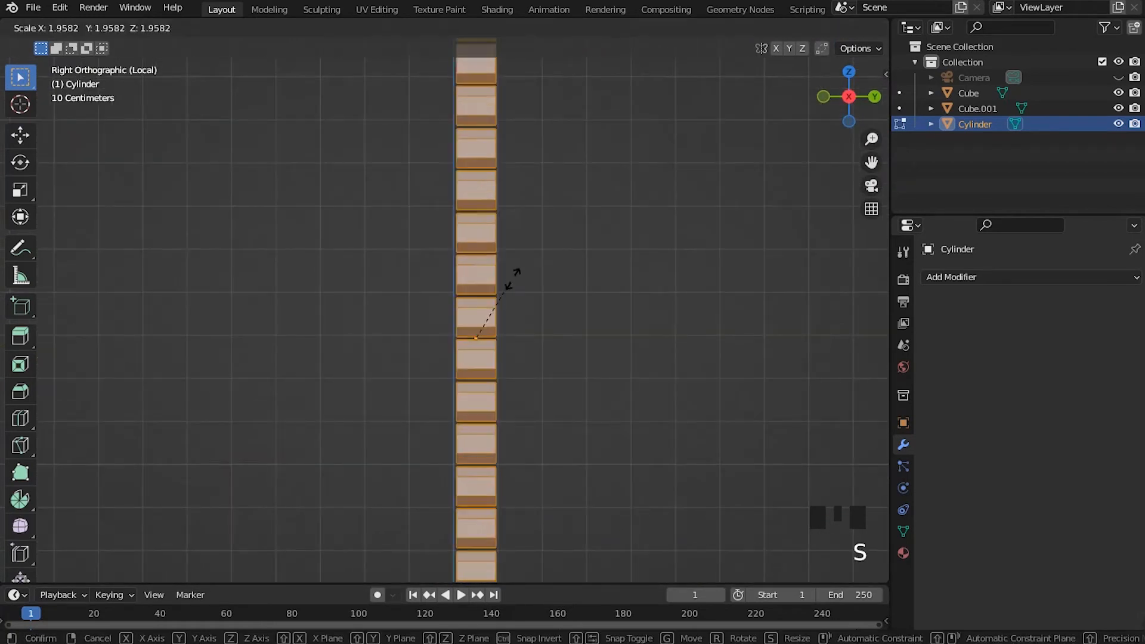
pyautogui.press('y')
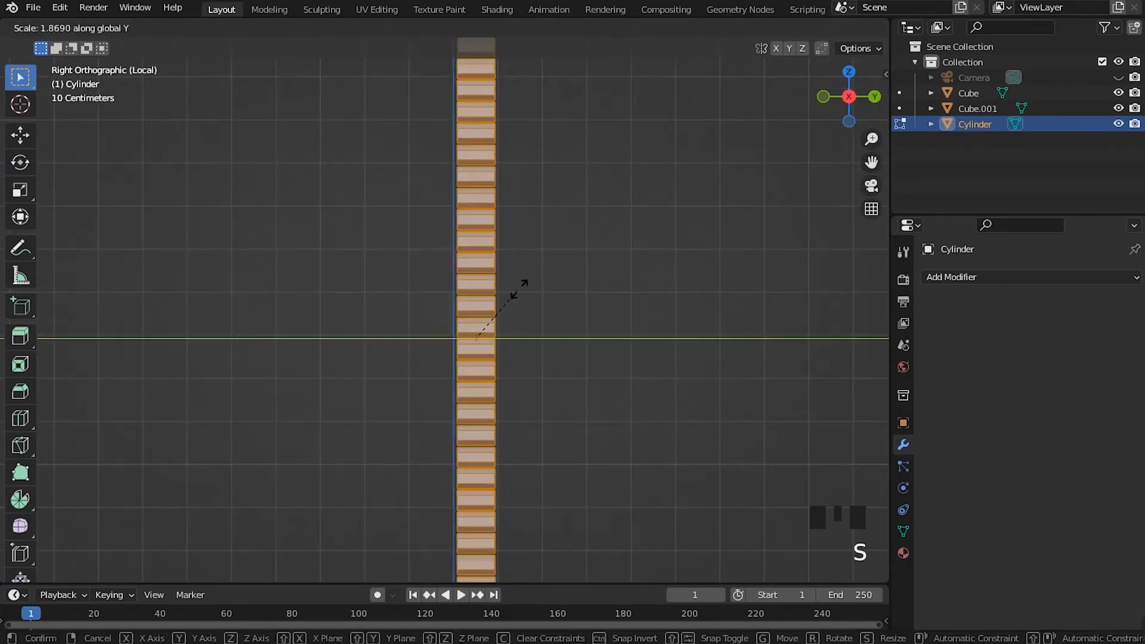
pyautogui.click(659, 251)
pyautogui.moveTo(393, 262); pyautogui.dragTo(506, 288, button='middle')
pyautogui.keyDown('shift'); pyautogui.moveTo(603, 396); pyautogui.dragTo(619, 378, button='middle'); pyautogui.keyUp('shift')
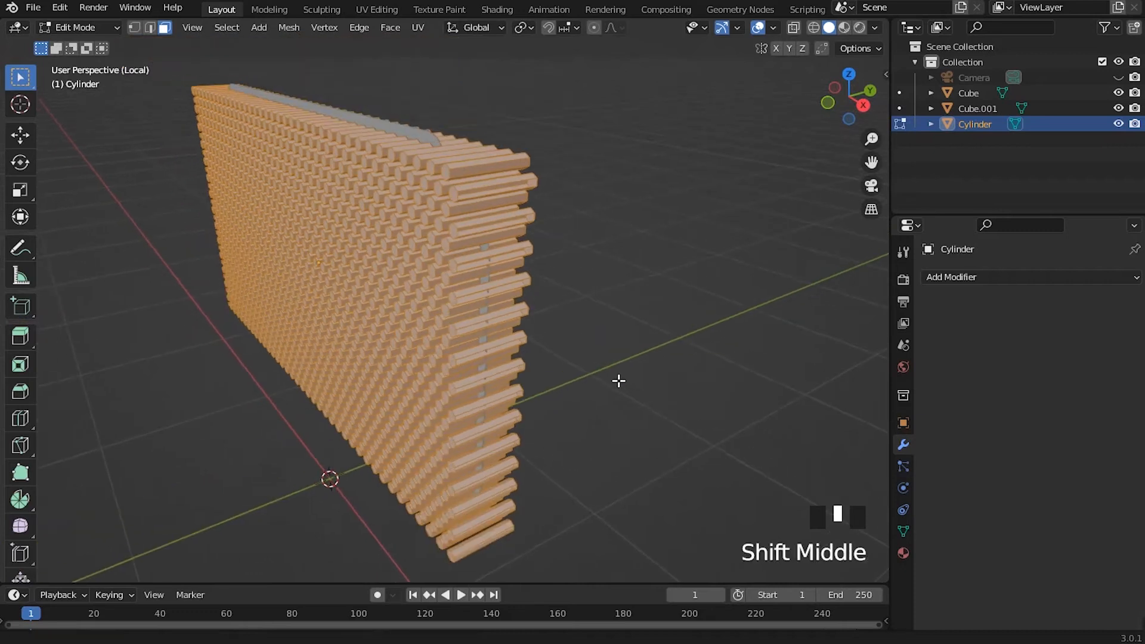
pyautogui.press('Tab')
# Add a Boolean modifier in Difference mode to the octagonal panel, keeping the Exact solver
pyautogui.keyDown('shift'); pyautogui.moveTo(501, 253); pyautogui.dragTo(537, 289, button='middle'); pyautogui.keyUp('shift')
pyautogui.scroll(2, 575, 216)
pyautogui.click(589, 203)
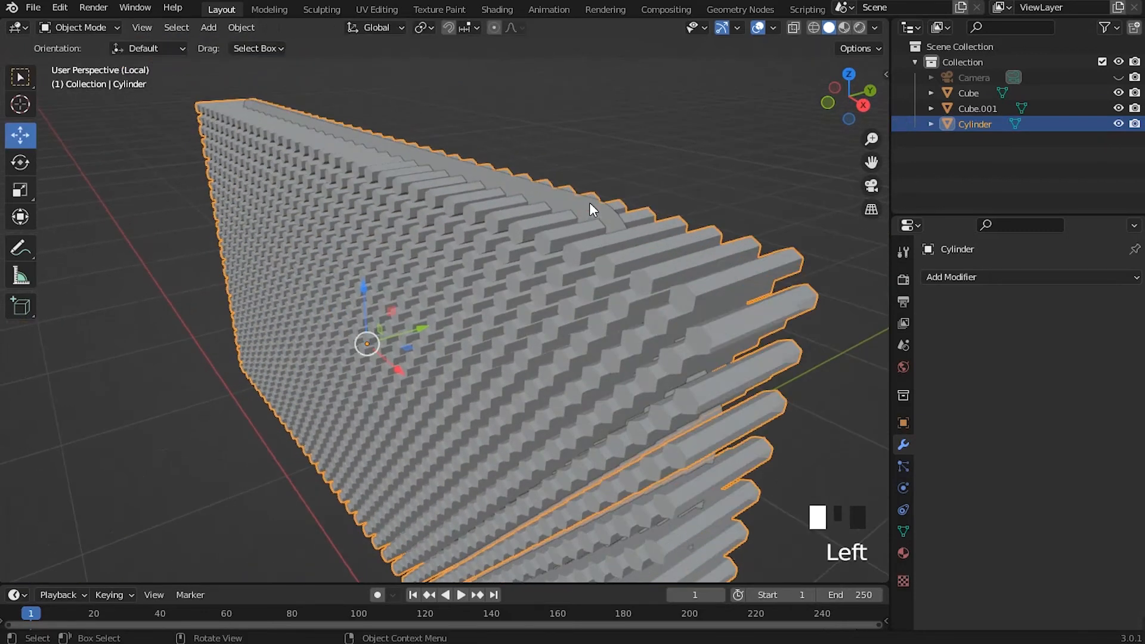
pyautogui.click(1003, 277)
pyautogui.click(847, 355)
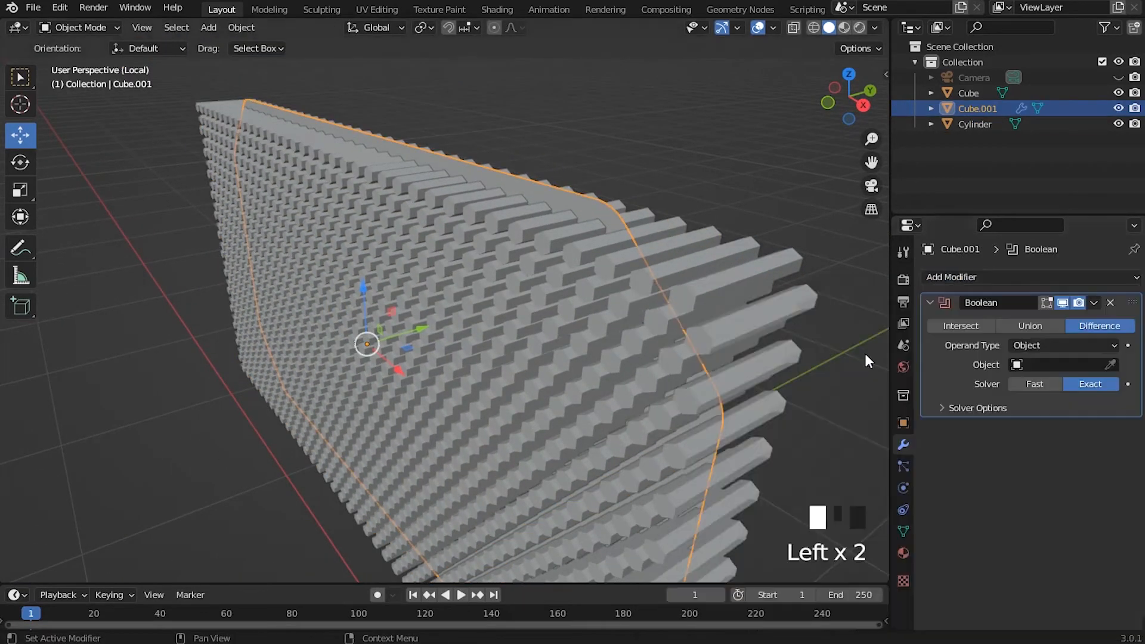
pyautogui.click(1087, 365)
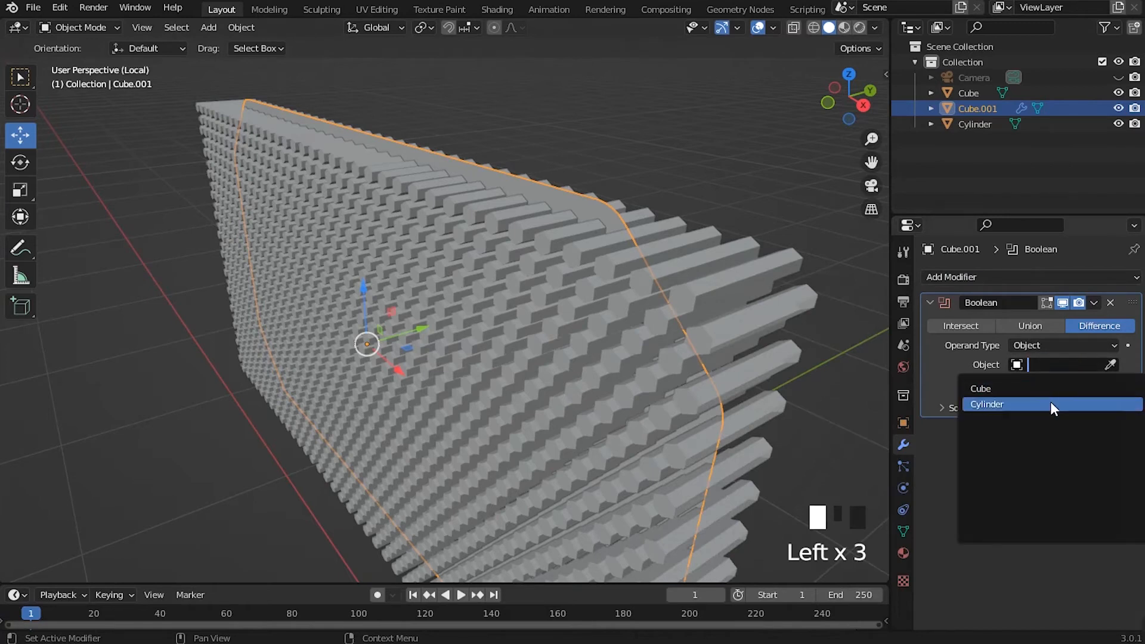
pyautogui.press('Return')
pyautogui.moveTo(611, 313); pyautogui.dragTo(867, 360, button='middle')
pyautogui.hotkey('ctrl', 'z')
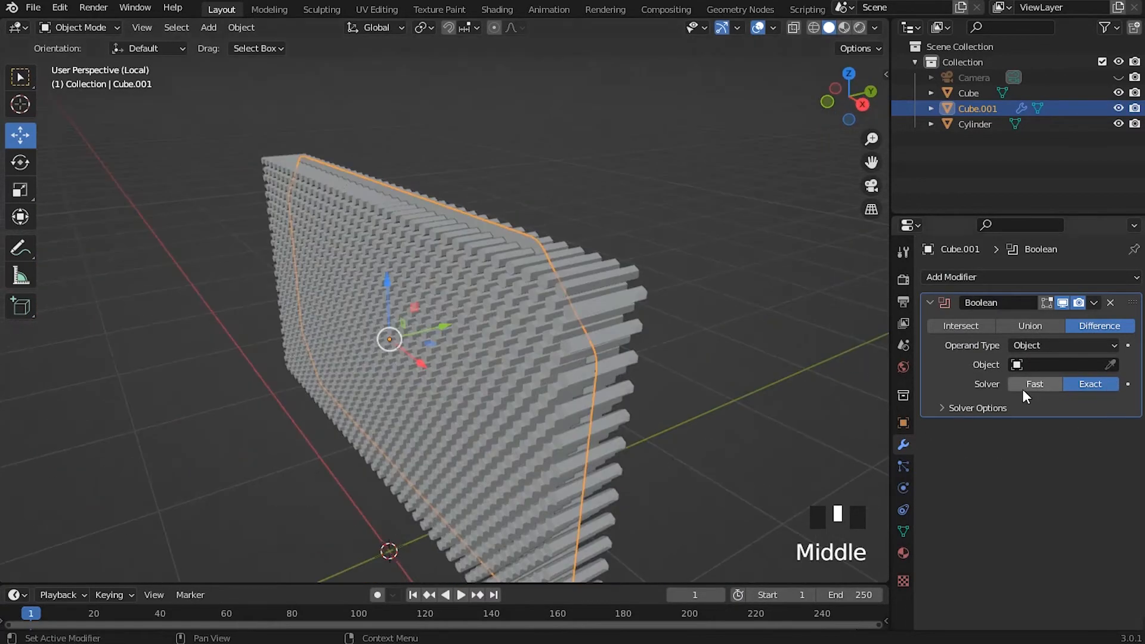
pyautogui.click(1044, 364)
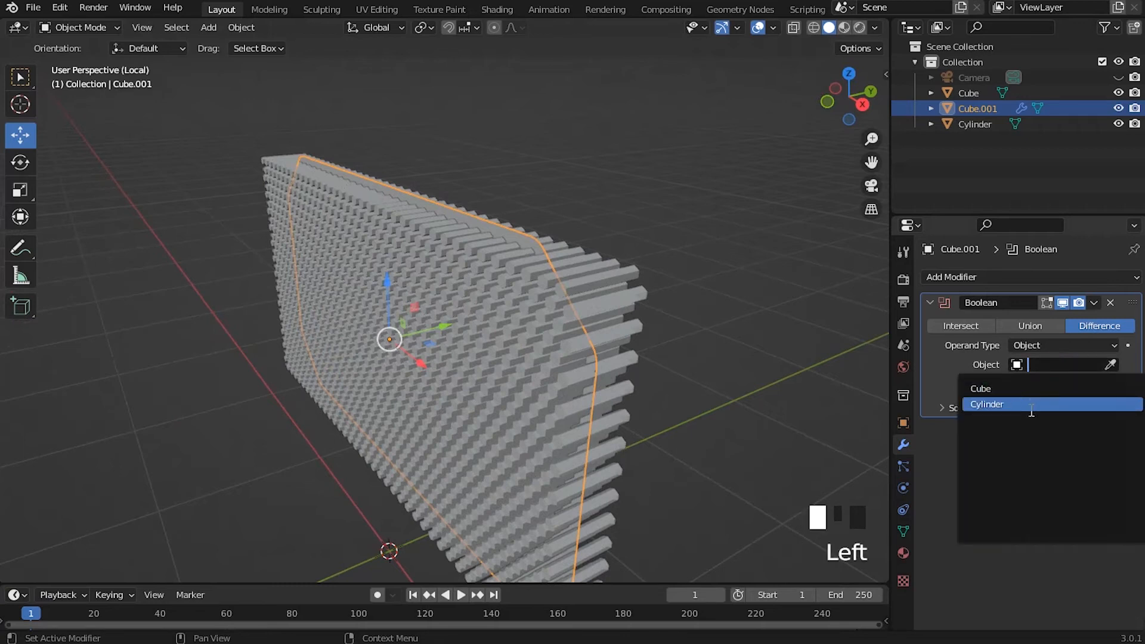
pyautogui.click(831, 230)
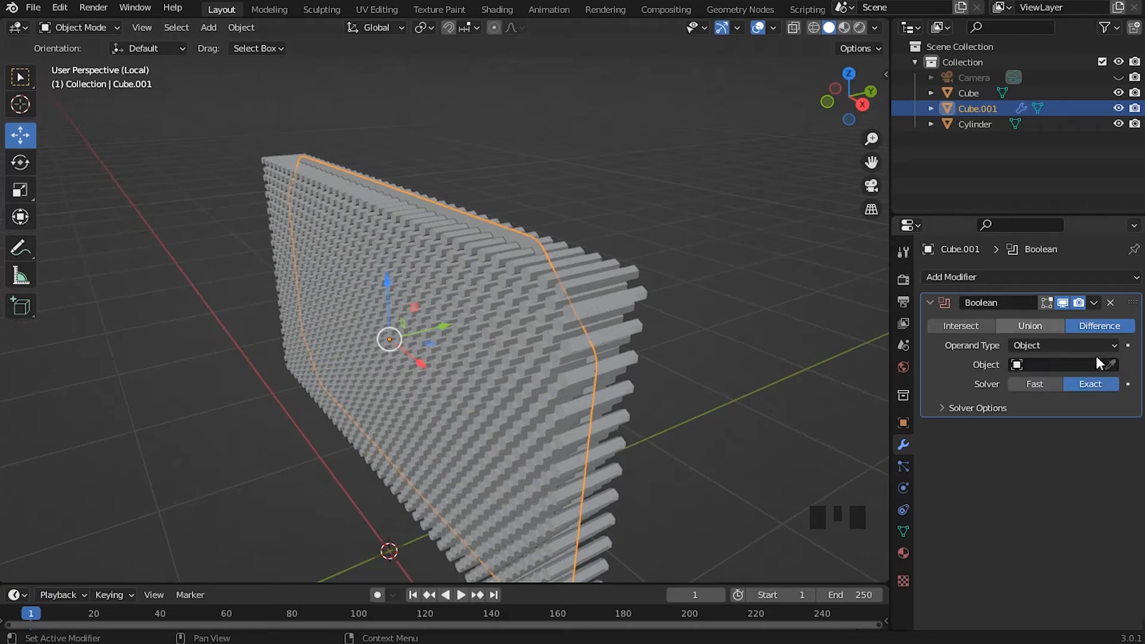
# Set the lengthened honeycomb Cylinder as the object of the panel's Boolean modifier
pyautogui.click(1110, 371)
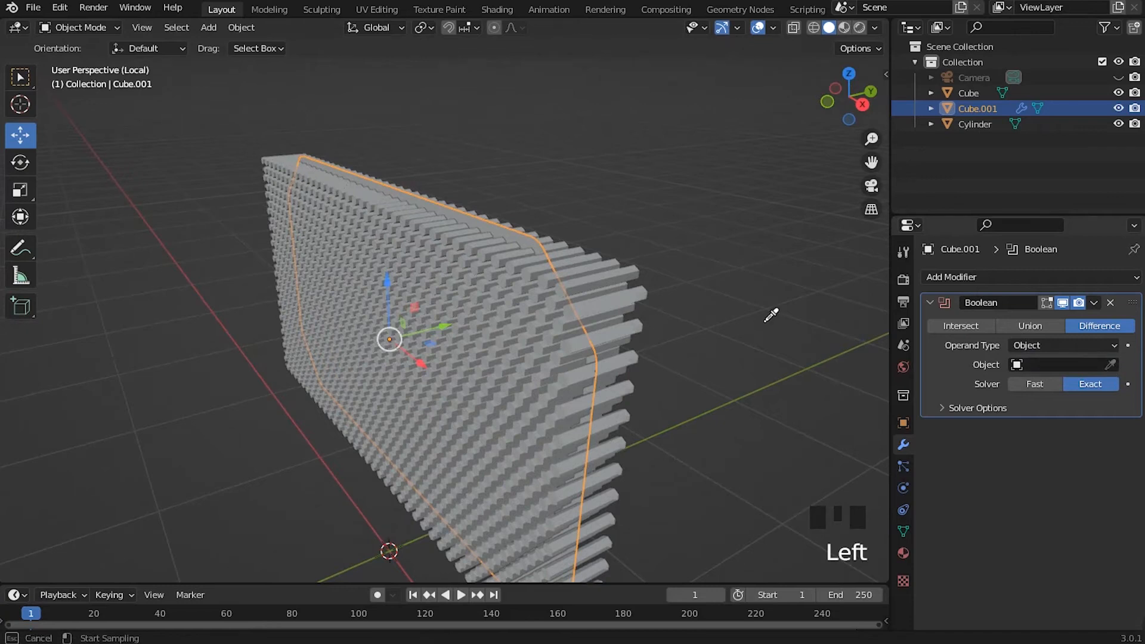
pyautogui.click(661, 280)
pyautogui.moveTo(635, 263); pyautogui.dragTo(502, 292, button='middle')
pyautogui.moveTo(488, 289); pyautogui.dragTo(432, 289, button='middle')
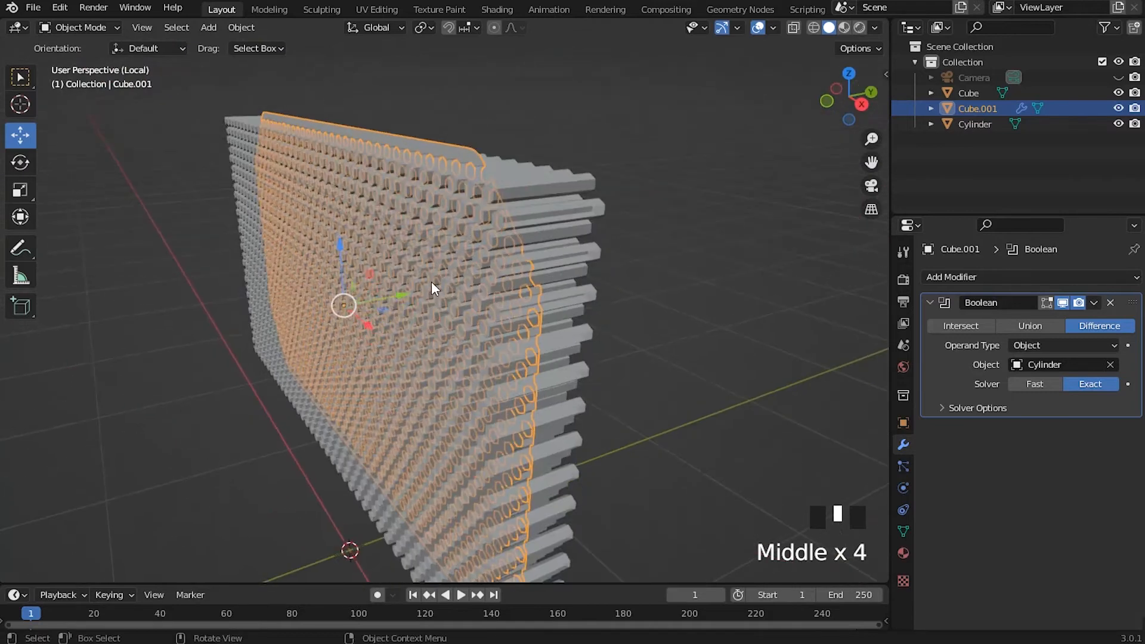
# Examine the Boolean cut outlines across the whole panel from the front, the sides and the back
pyautogui.moveTo(553, 161); pyautogui.dragTo(492, 228, button='middle')
pyautogui.scroll(2, 370, 330)
pyautogui.keyDown('shift'); pyautogui.moveTo(370, 330); pyautogui.dragTo(577, 253, button='middle'); pyautogui.keyUp('shift')
pyautogui.scroll(-1, 396, 295)
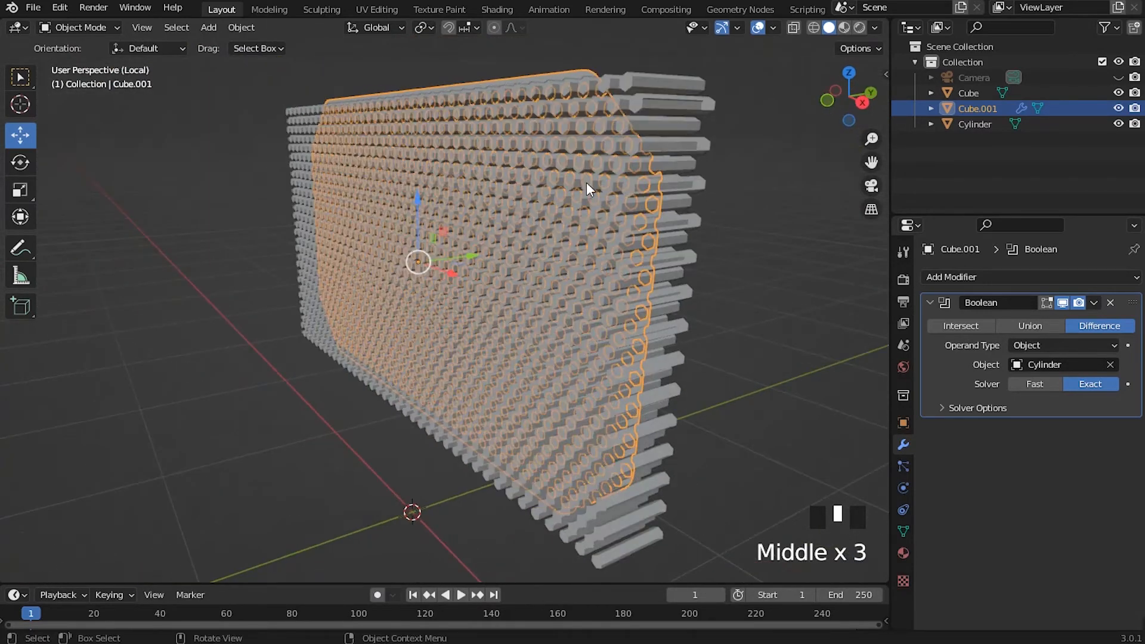
pyautogui.keyDown('shift'); pyautogui.moveTo(676, 287); pyautogui.dragTo(638, 323, button='middle'); pyautogui.keyUp('shift')
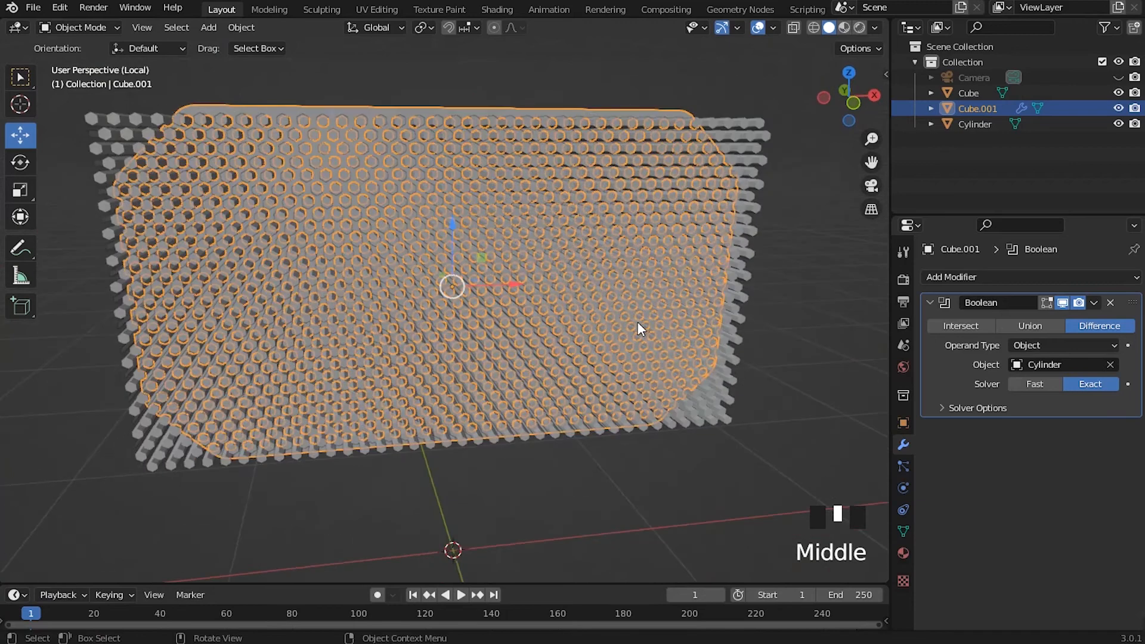
pyautogui.keyDown('shift'); pyautogui.moveTo(599, 232); pyautogui.dragTo(637, 171, button='middle'); pyautogui.keyUp('shift')
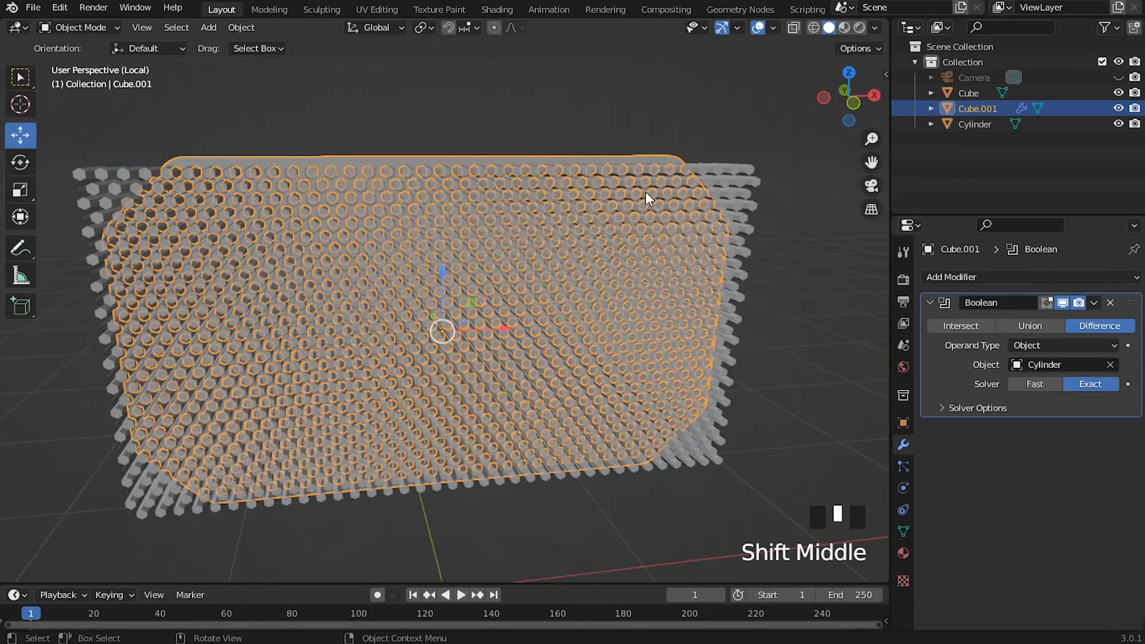
pyautogui.moveTo(422, 281); pyautogui.dragTo(337, 287, button='middle')
pyautogui.moveTo(488, 300); pyautogui.dragTo(453, 301, button='middle')
pyautogui.scroll(2, 396, 210)
pyautogui.keyDown('shift'); pyautogui.moveTo(396, 210); pyautogui.dragTo(626, 321, button='middle'); pyautogui.keyUp('shift')
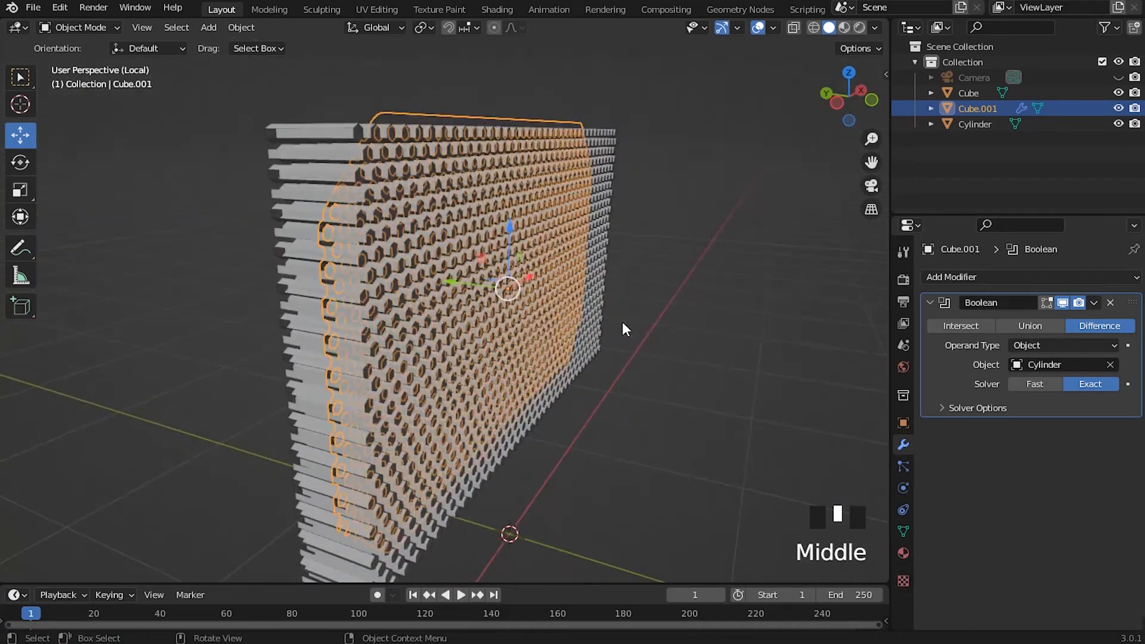
# Apply the Boolean modifier to the octagonal panel and delete the honeycomb object of hexagonal prisms
pyautogui.click(1094, 303)
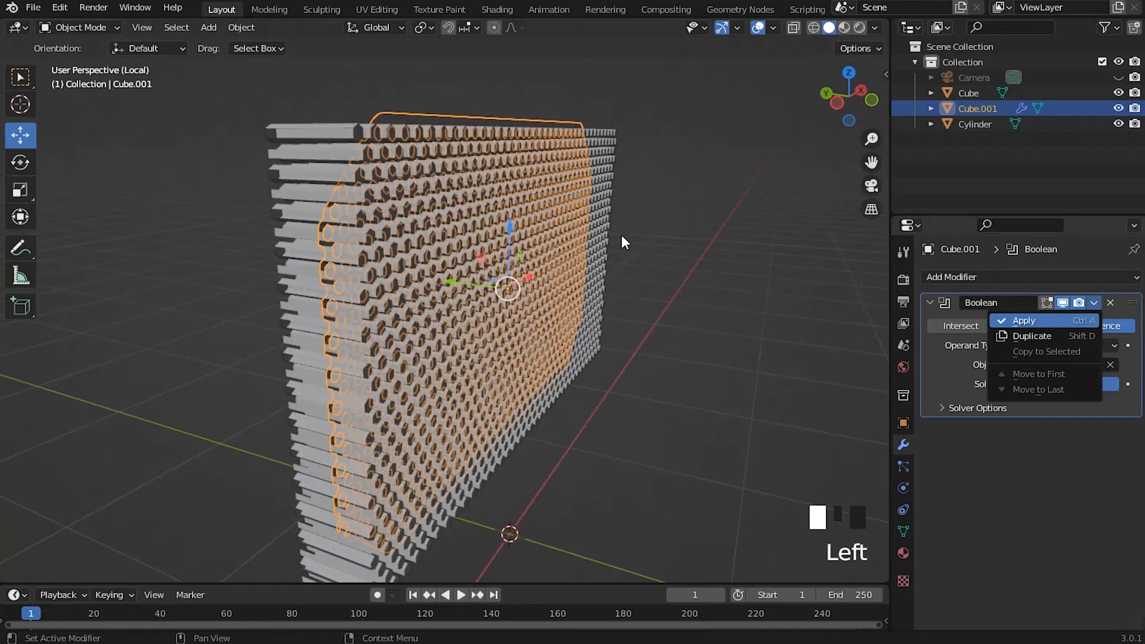
pyautogui.moveTo(667, 246); pyautogui.dragTo(754, 192, button='middle')
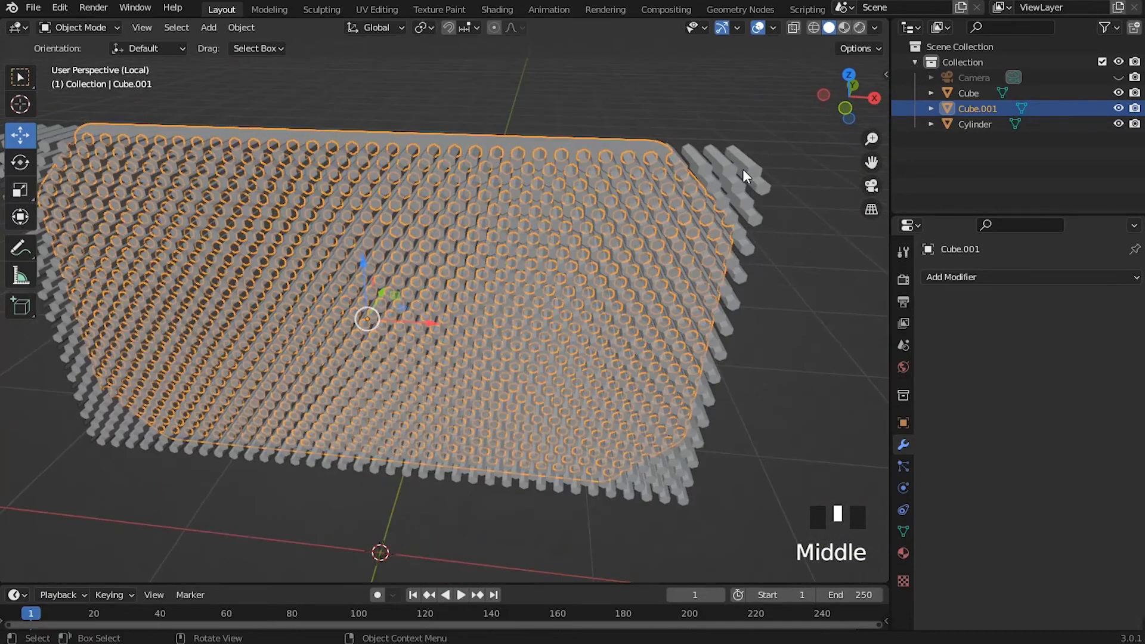
pyautogui.click(743, 169)
pyautogui.scroll(-2, 578, 199)
pyautogui.moveTo(577, 198); pyautogui.dragTo(485, 298, button='middle')
pyautogui.press('Delete')
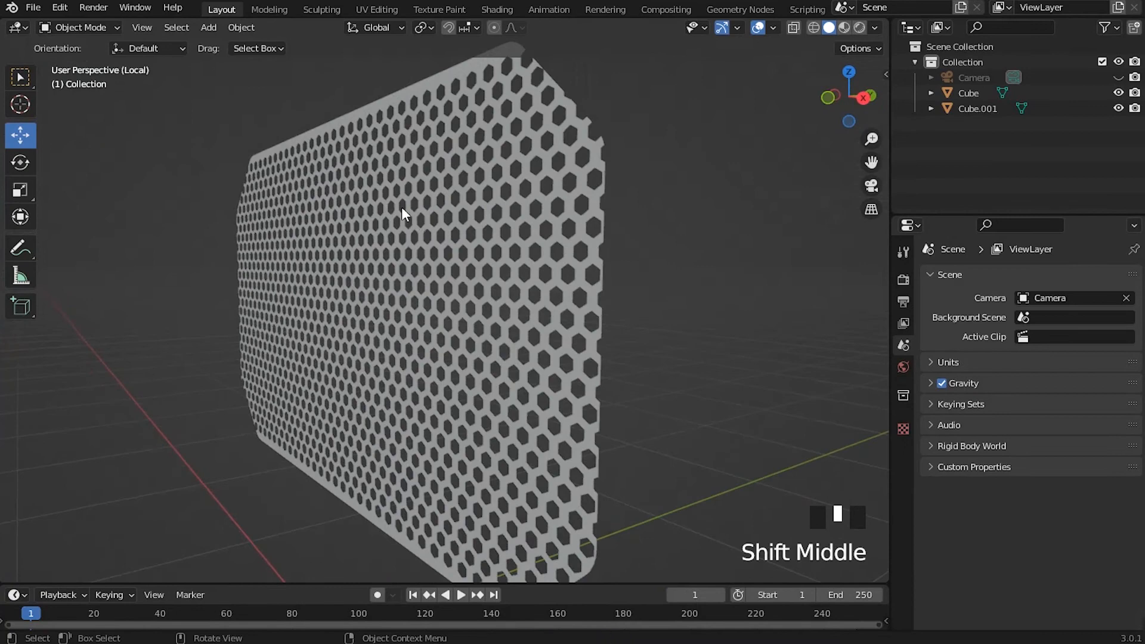
# Select all faces of the perforated panel in Edit Mode and extrude them about 0.015 m along their normal
pyautogui.click(425, 217)
pyautogui.moveTo(422, 221); pyautogui.dragTo(320, 304, button='middle')
pyautogui.press('Tab')
pyautogui.press('a')
pyautogui.moveTo(437, 299); pyautogui.dragTo(485, 299, button='middle')
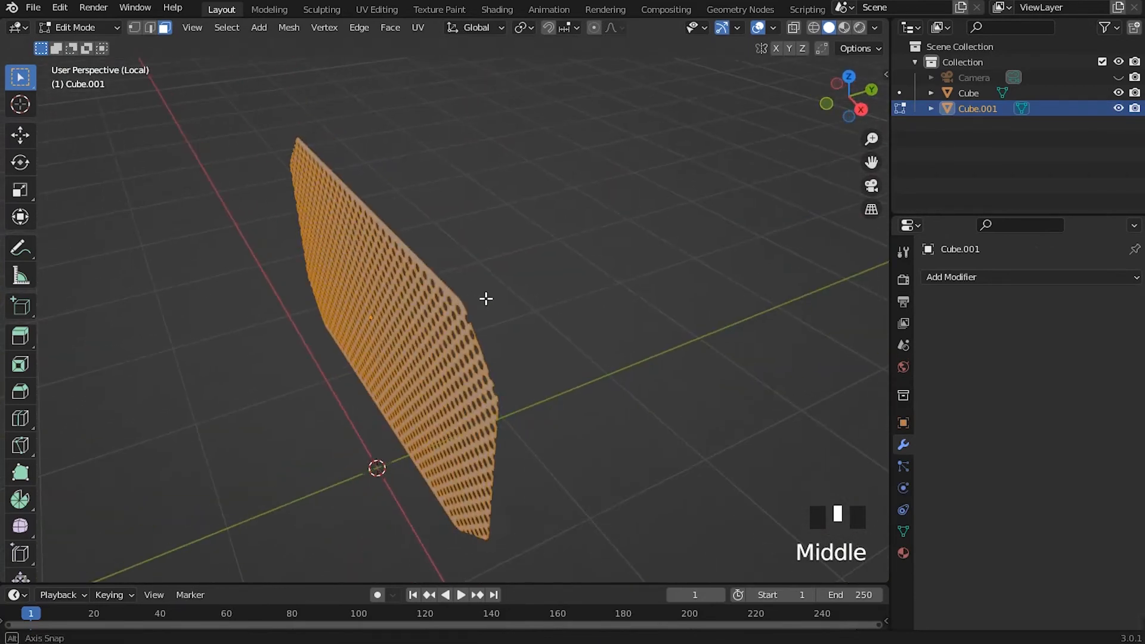
pyautogui.scroll(4, 456, 327)
pyautogui.keyDown('shift'); pyautogui.scroll(1, 444, 333); pyautogui.keyUp('shift')
pyautogui.scroll(-4, 473, 299)
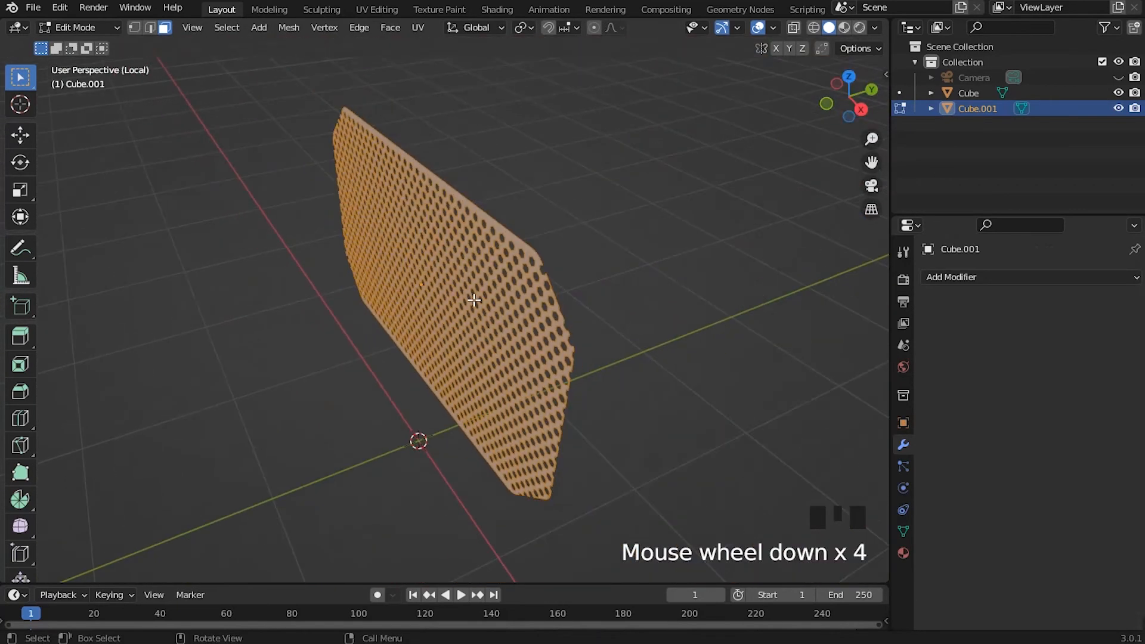
pyautogui.scroll(2, 493, 305)
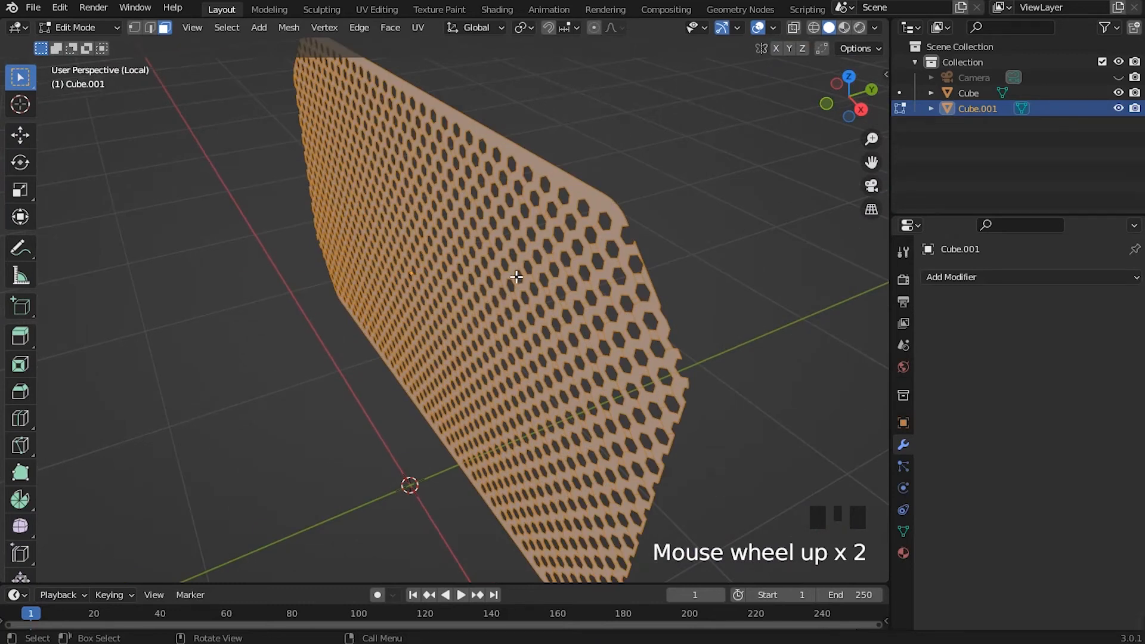
pyautogui.press('e')
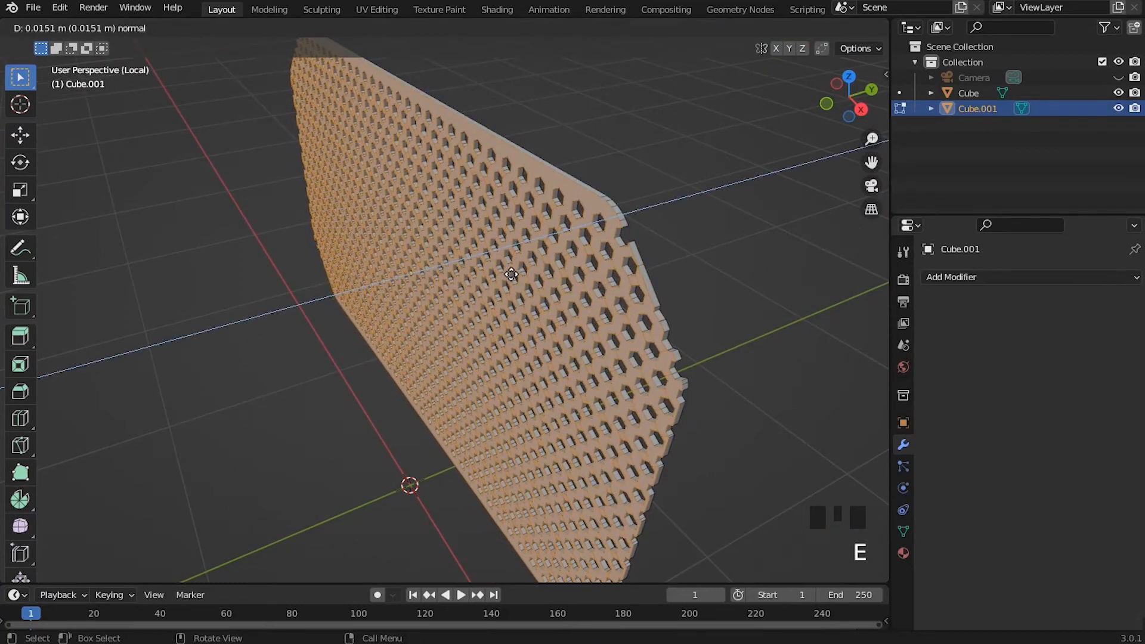
pyautogui.moveTo(389, 342); pyautogui.dragTo(286, 361, button='middle')
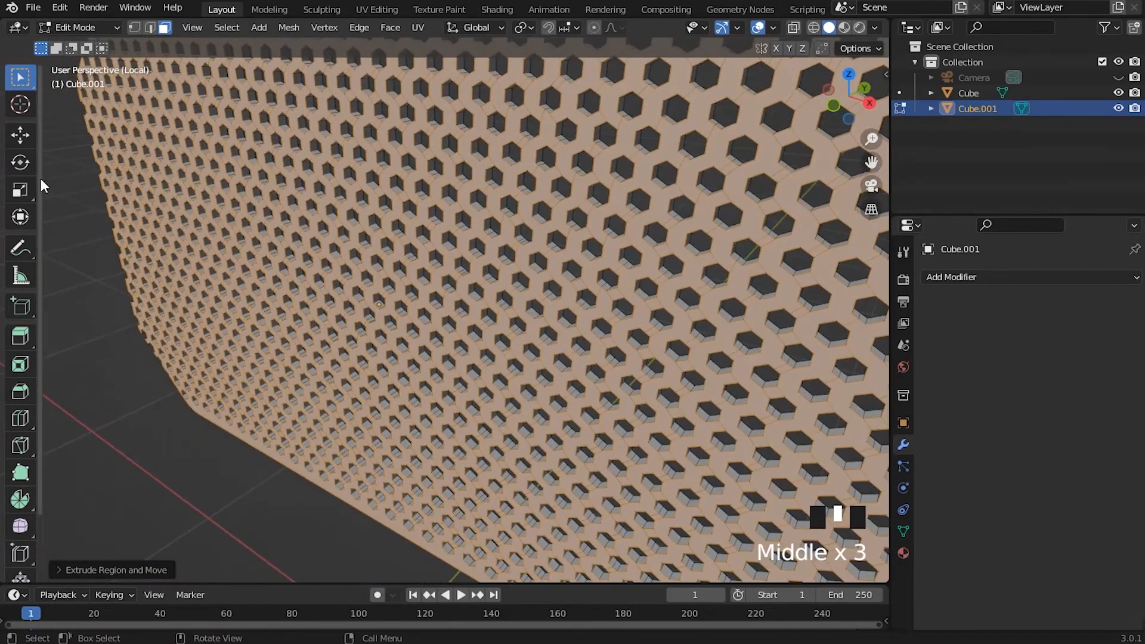
# Nudge the extruded faces slightly with the Move tool and return the panel to Object Mode
pyautogui.click(21, 136)
pyautogui.scroll(-3, 418, 310)
pyautogui.moveTo(382, 310); pyautogui.dragTo(433, 309, button='middle')
pyautogui.scroll(4, 418, 310)
pyautogui.moveTo(407, 302); pyautogui.dragTo(403, 301)
pyautogui.moveTo(403, 300); pyautogui.dragTo(603, 303, button='middle')
pyautogui.press('Tab')
pyautogui.moveTo(432, 335); pyautogui.dragTo(666, 426, button='middle')
pyautogui.moveTo(466, 367); pyautogui.dragTo(417, 383, button='middle')
pyautogui.scroll(-3, 499, 230)
pyautogui.keyDown('shift'); pyautogui.moveTo(498, 231); pyautogui.dragTo(420, 271, button='middle'); pyautogui.keyUp('shift')
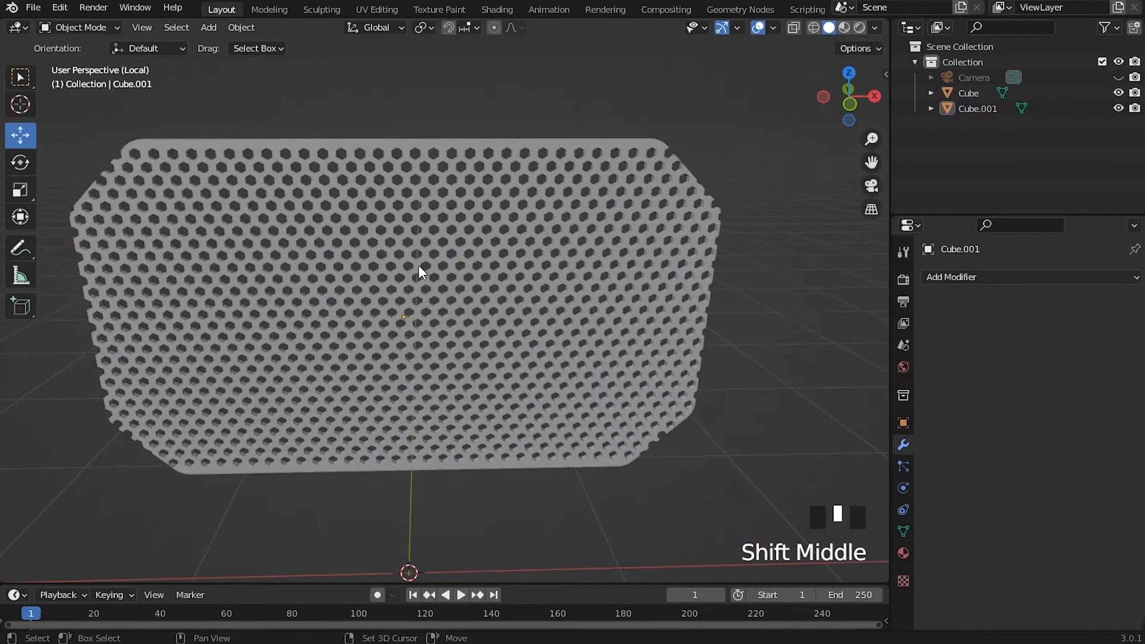
# Select the perforated panel and leave Local View to show it together with the octagonal frame
pyautogui.press('KP_Divide')
pyautogui.press('KP_Divide')
pyautogui.click(513, 239)
pyautogui.press('KP_Divide')
pyautogui.scroll(2, 389, 190)
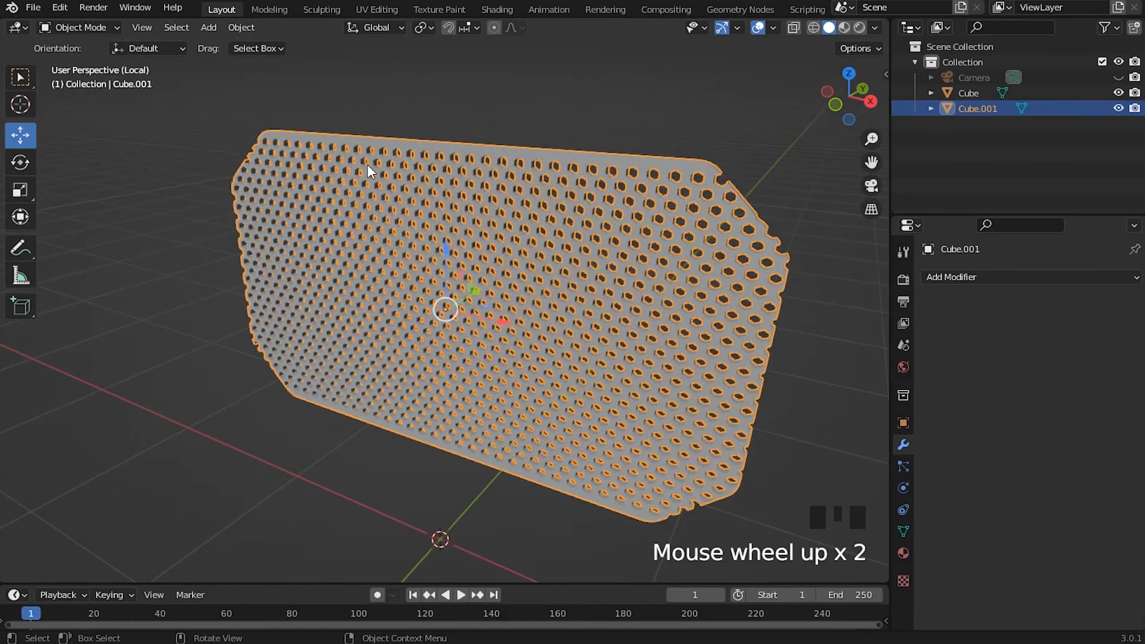
pyautogui.click(143, 28)
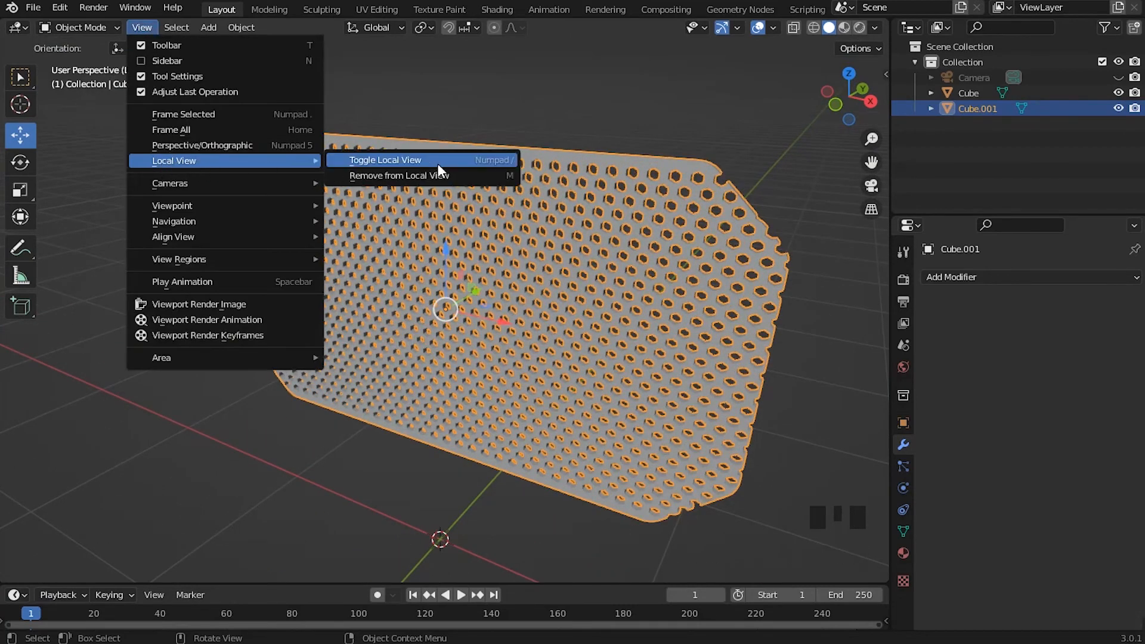
pyautogui.click(439, 161)
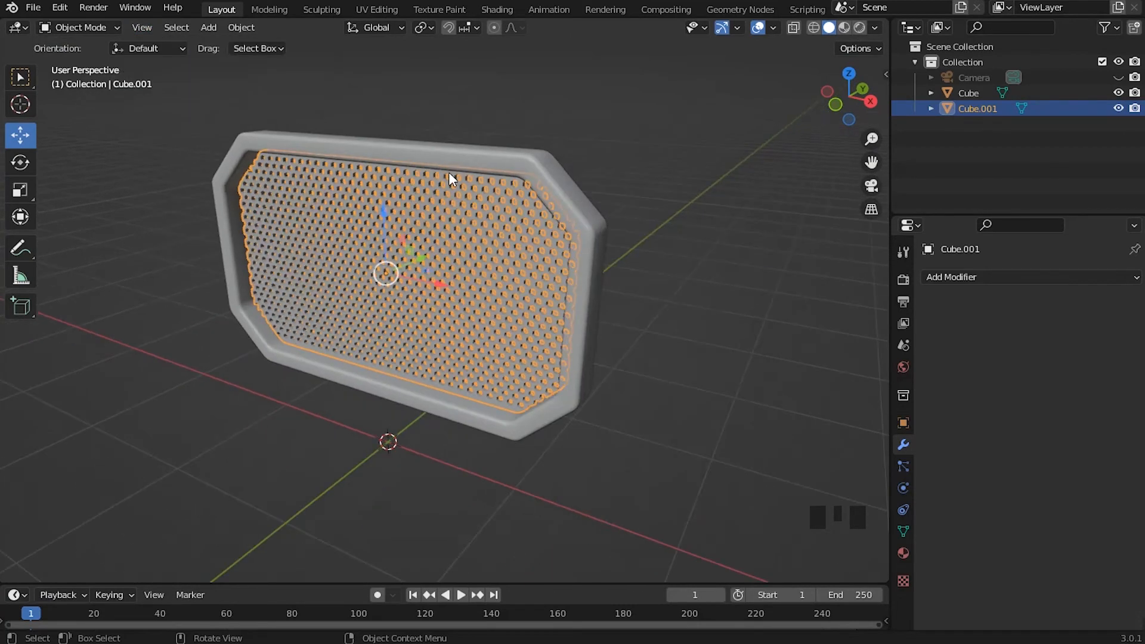
# Examine the hexagonal holes and the panel's cut edges against the inside of the frame, especially at the upper corner
pyautogui.click(730, 280)
pyautogui.moveTo(730, 279); pyautogui.dragTo(645, 275, button='middle')
pyautogui.scroll(3, 632, 320)
pyautogui.scroll(1, 655, 259)
pyautogui.scroll(2, 645, 275)
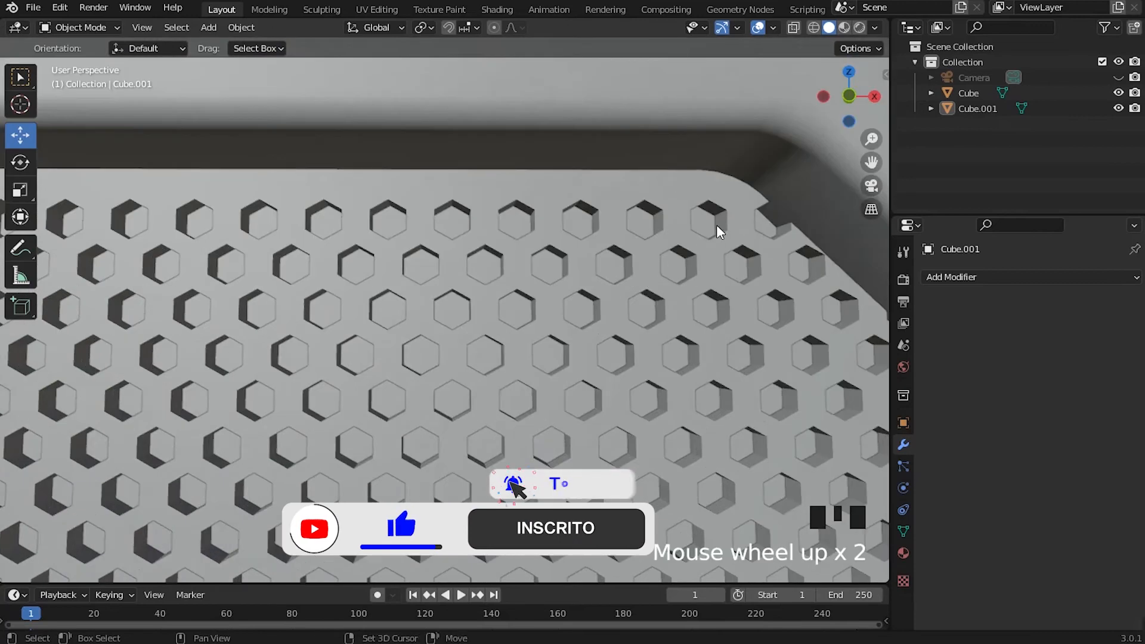
pyautogui.keyDown('shift'); pyautogui.moveTo(717, 225); pyautogui.dragTo(605, 275, button='middle'); pyautogui.keyUp('shift')
pyautogui.scroll(2, 629, 169)
pyautogui.keyDown('shift'); pyautogui.moveTo(629, 169); pyautogui.dragTo(562, 186, button='middle'); pyautogui.keyUp('shift')
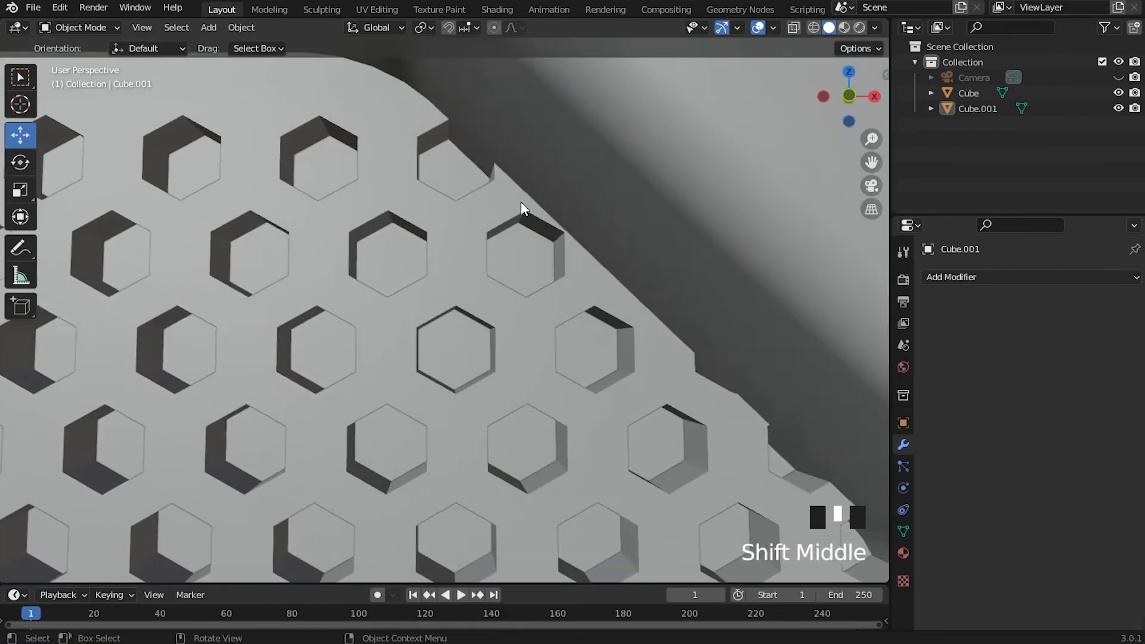
pyautogui.scroll(-2, 520, 206)
pyautogui.keyDown('shift'); pyautogui.moveTo(496, 236); pyautogui.dragTo(609, 252, button='middle'); pyautogui.keyUp('shift')
pyautogui.scroll(-1, 513, 299)
pyautogui.scroll(-2, 506, 245)
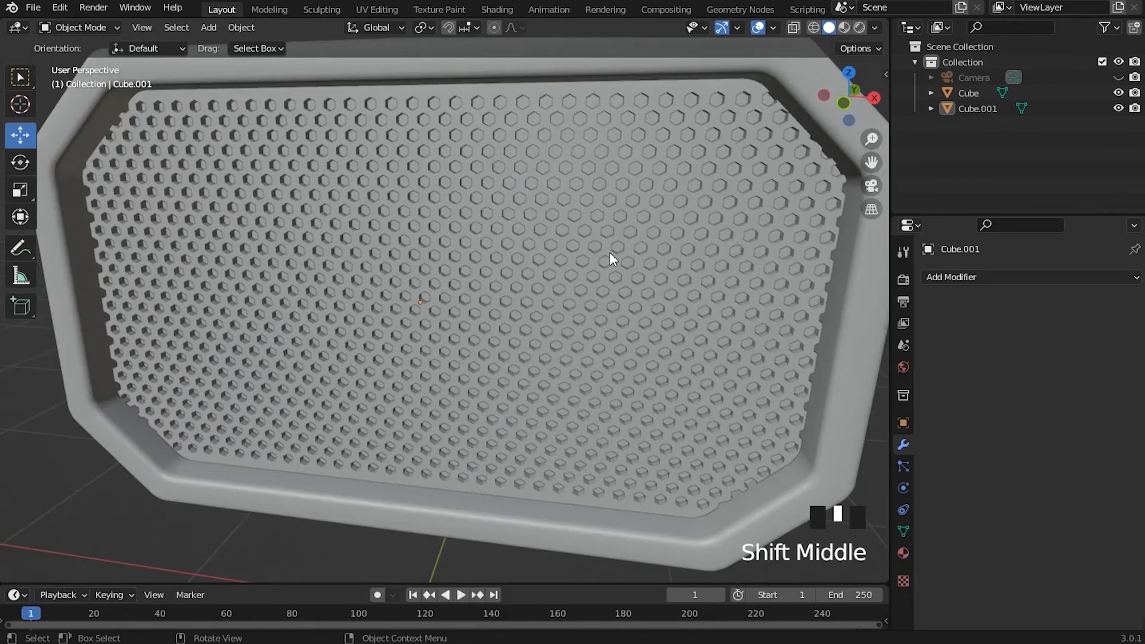
# In front view, scale the perforated panel along X by about 1.02 so its sides tuck into the frame
pyautogui.click(488, 280)
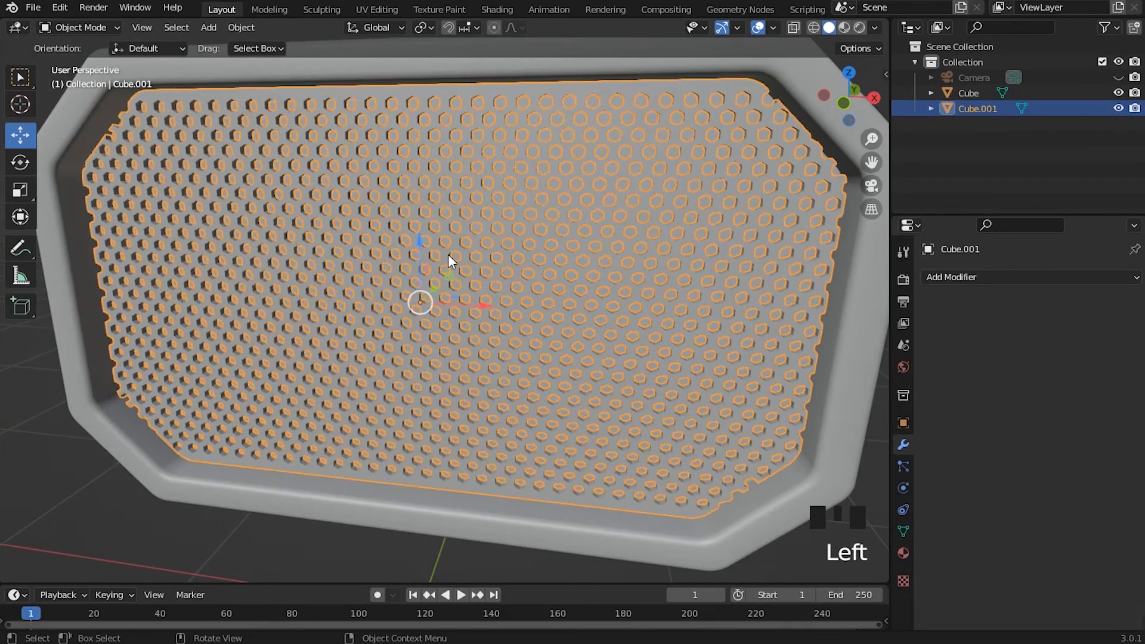
pyautogui.press('KP_1')
pyautogui.keyDown('shift'); pyautogui.moveTo(471, 256); pyautogui.dragTo(223, 316, button='middle'); pyautogui.keyUp('shift')
pyautogui.scroll(2, 621, 344)
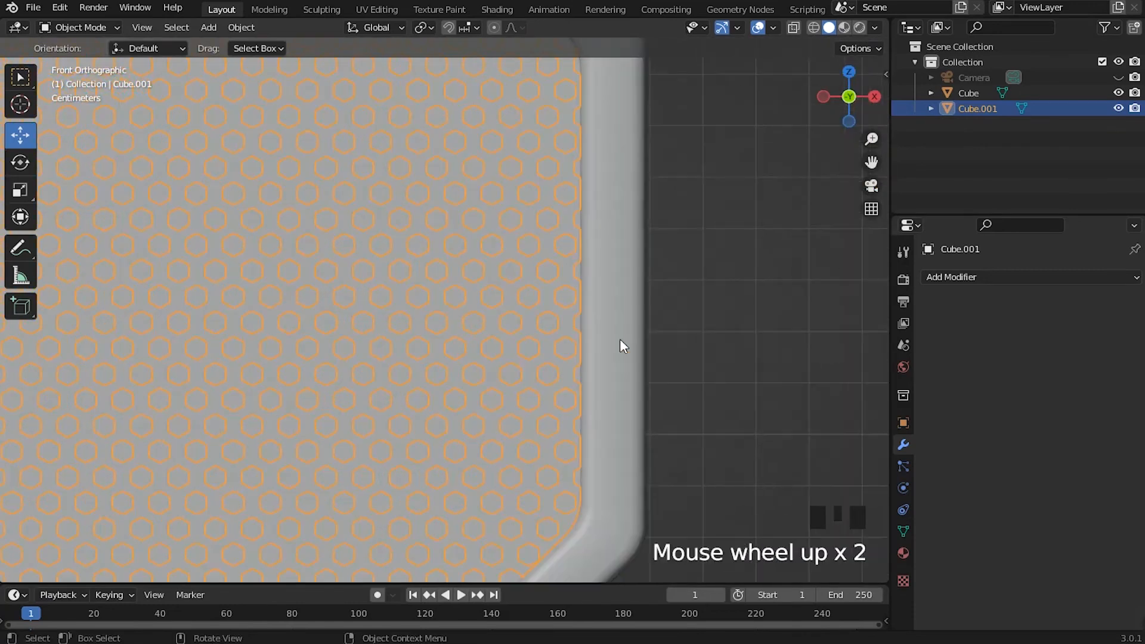
pyautogui.press('s')
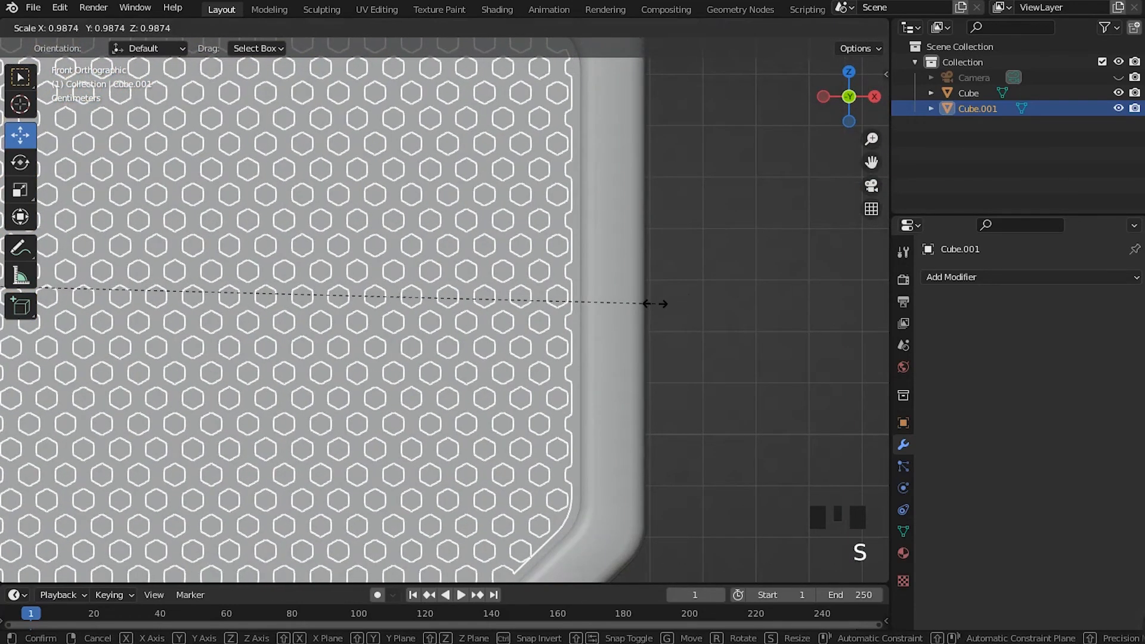
pyautogui.press('x')
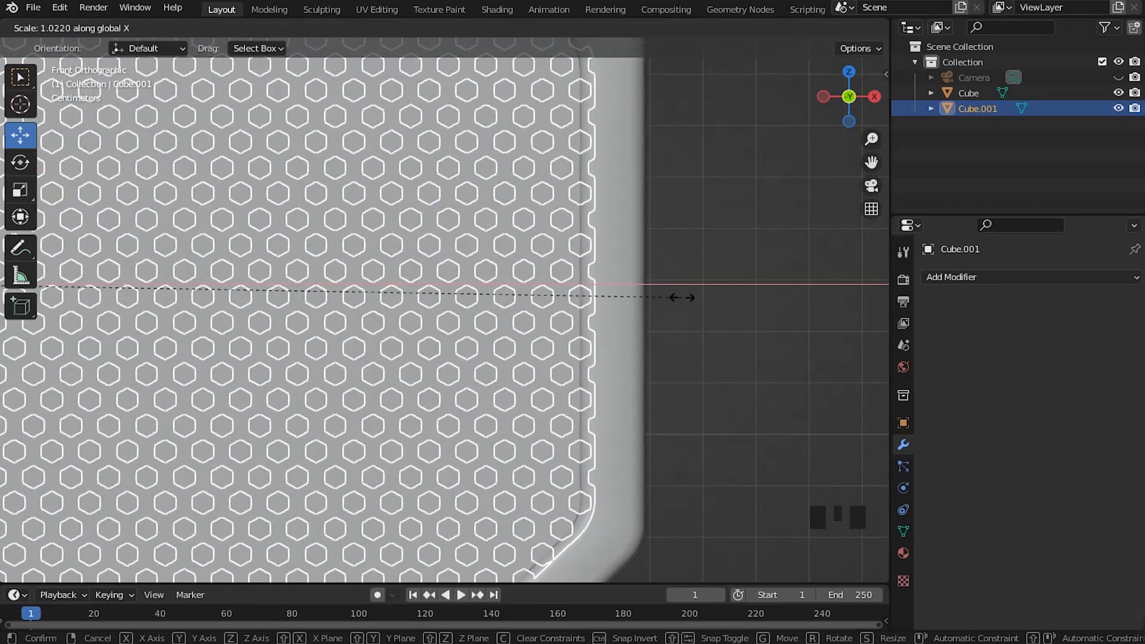
pyautogui.click(678, 299)
pyautogui.scroll(-2, 404, 300)
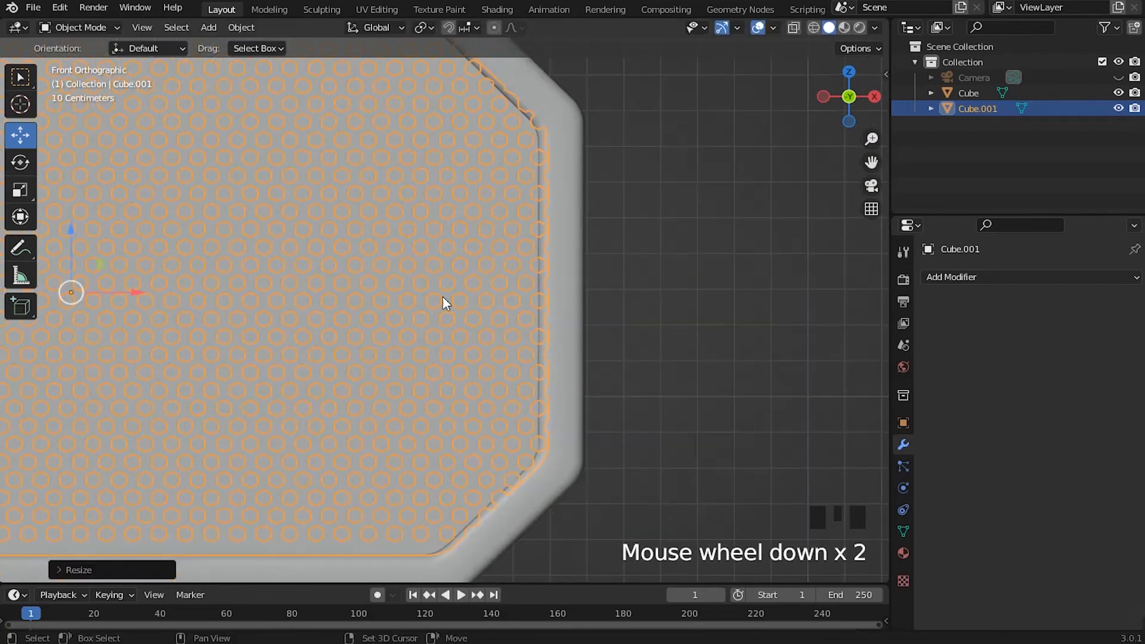
pyautogui.click(702, 257)
# Scale the perforated panel along Z by about 1.07 so its upper and lower edges tuck into the frame
pyautogui.keyDown('shift'); pyautogui.moveTo(544, 302); pyautogui.dragTo(672, 148, button='middle'); pyautogui.keyUp('shift')
pyautogui.keyDown('shift'); pyautogui.moveTo(393, 231); pyautogui.dragTo(668, 235, button='middle'); pyautogui.keyUp('shift')
pyautogui.keyDown('shift'); pyautogui.moveTo(352, 125); pyautogui.dragTo(486, 159, button='middle'); pyautogui.keyUp('shift')
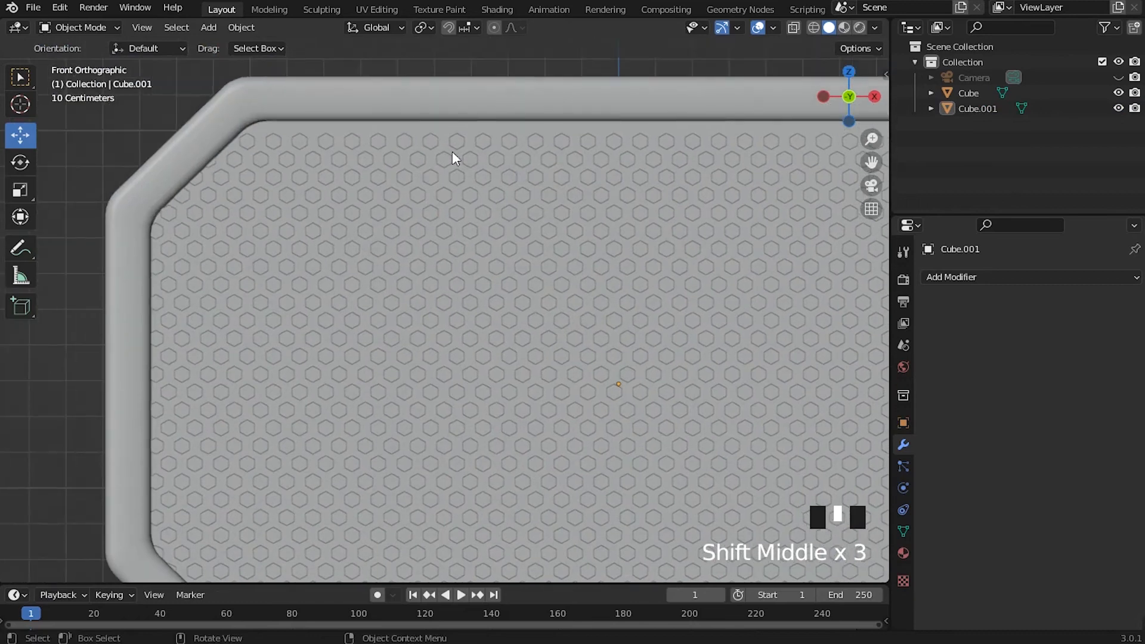
pyautogui.click(389, 143)
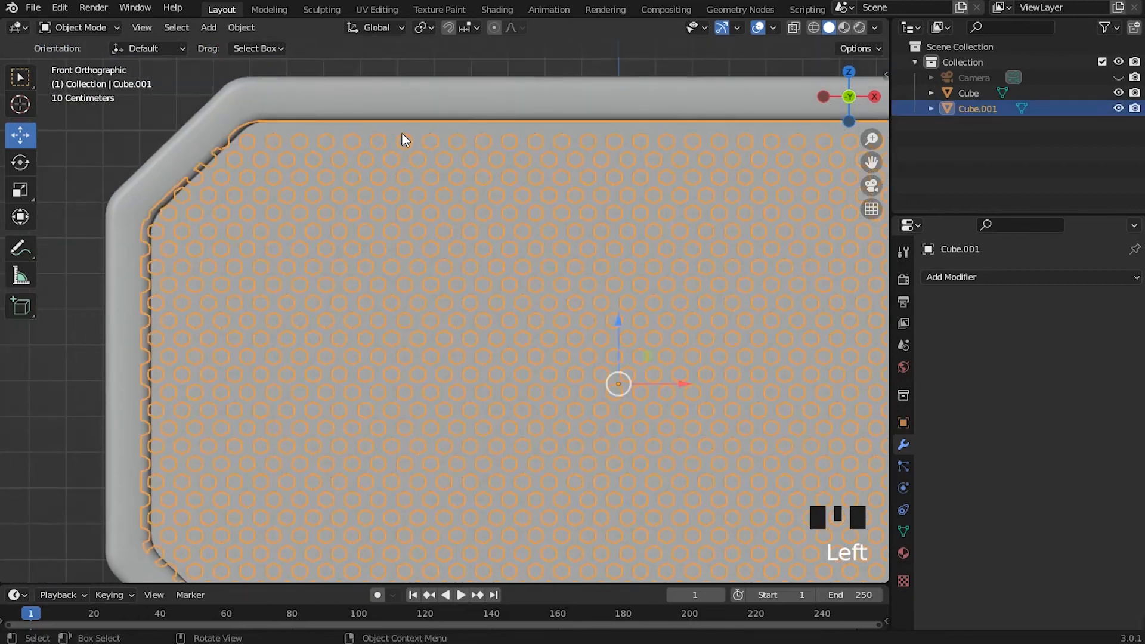
pyautogui.press('s')
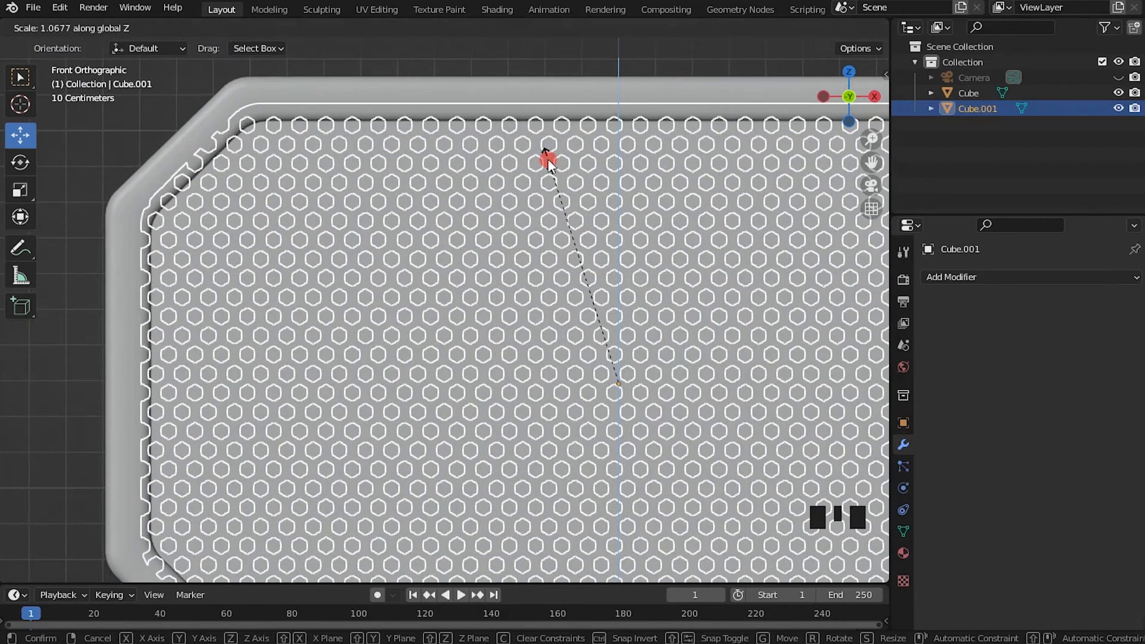
pyautogui.click(548, 159)
pyautogui.scroll(-3, 278, 187)
pyautogui.click(167, 127)
pyautogui.scroll(-2, 467, 314)
pyautogui.moveTo(467, 315); pyautogui.dragTo(581, 319, button='middle')
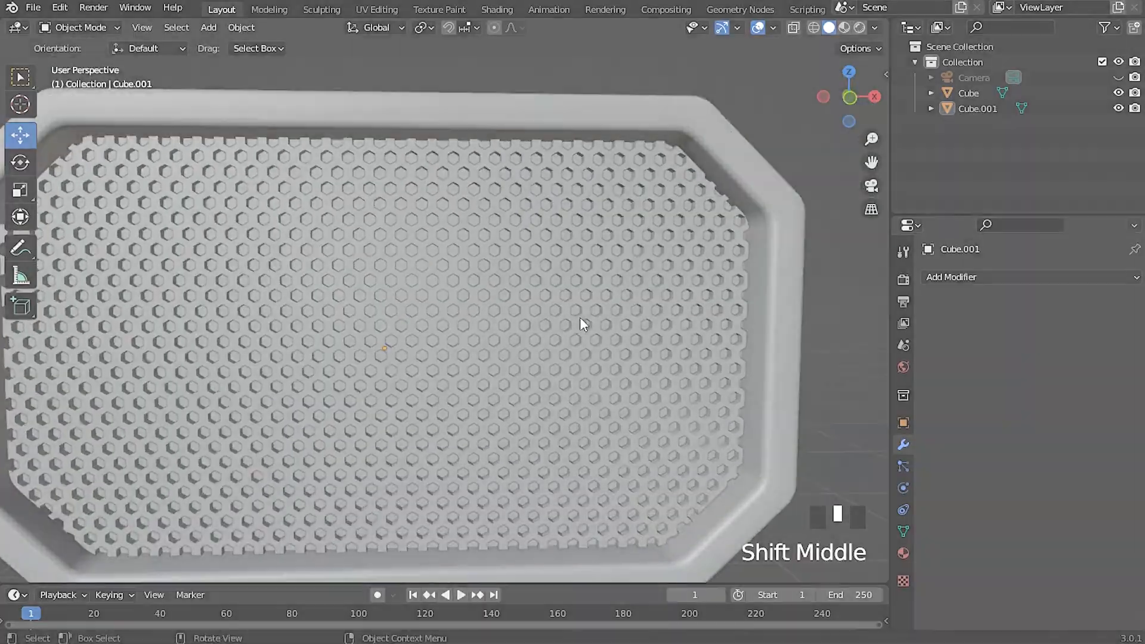